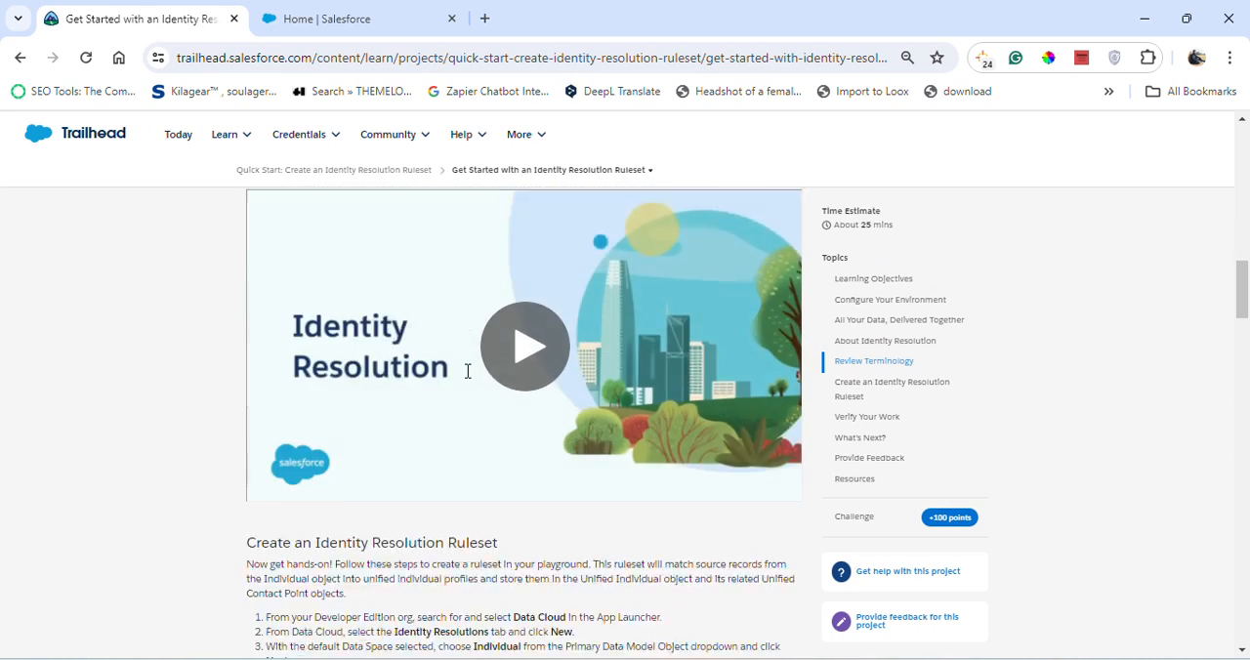
- Review the Trailhead instructions for creating an identity resolution ruleset and look at the launched Salesforce org
{"action": "scroll", "coordinate": [464, 367], "scroll_direction": "up", "scroll_amount": 1}
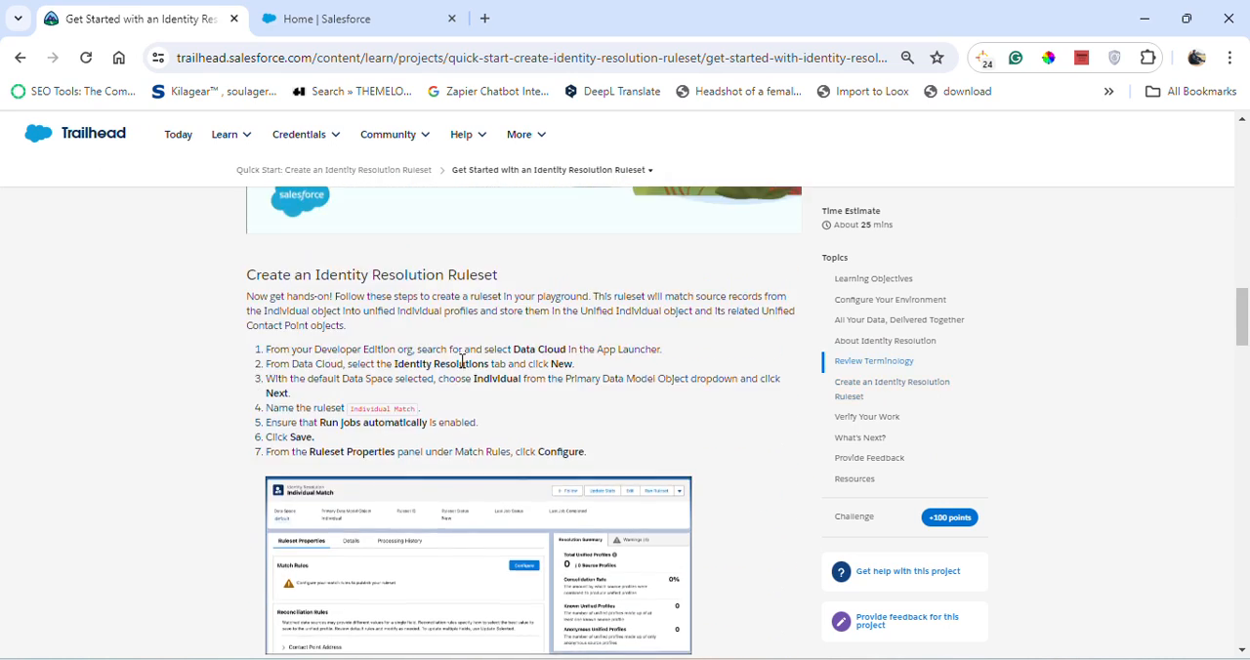
{"action": "scroll", "coordinate": [466, 371], "scroll_direction": "down", "scroll_amount": 15}
{"action": "scroll", "coordinate": [547, 479], "scroll_direction": "down", "scroll_amount": 20}
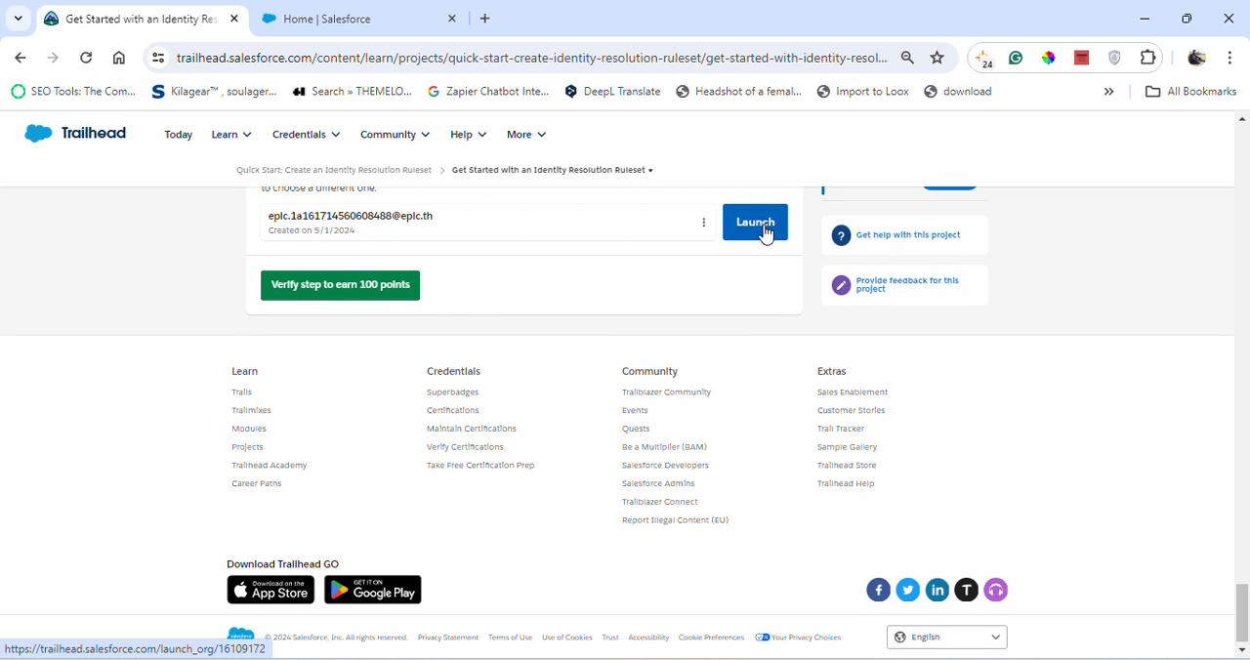
{"action": "left_click", "coordinate": [335, 17]}
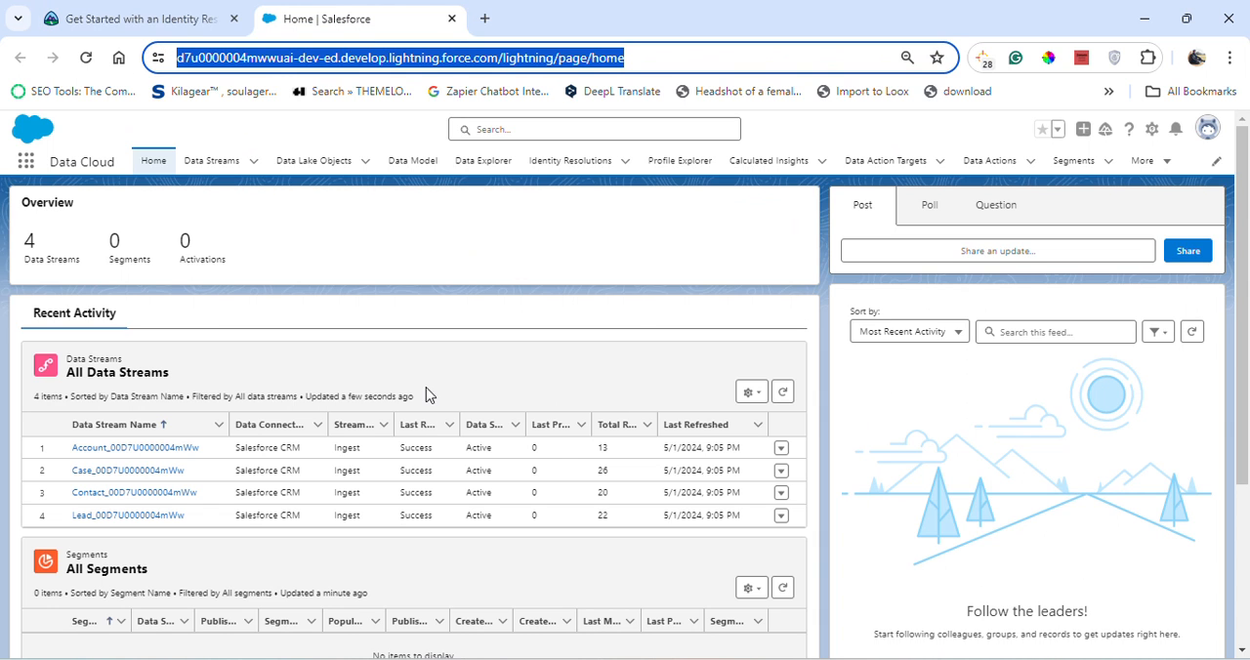
{"action": "left_click", "coordinate": [467, 288]}
{"action": "left_click", "coordinate": [103, 8]}
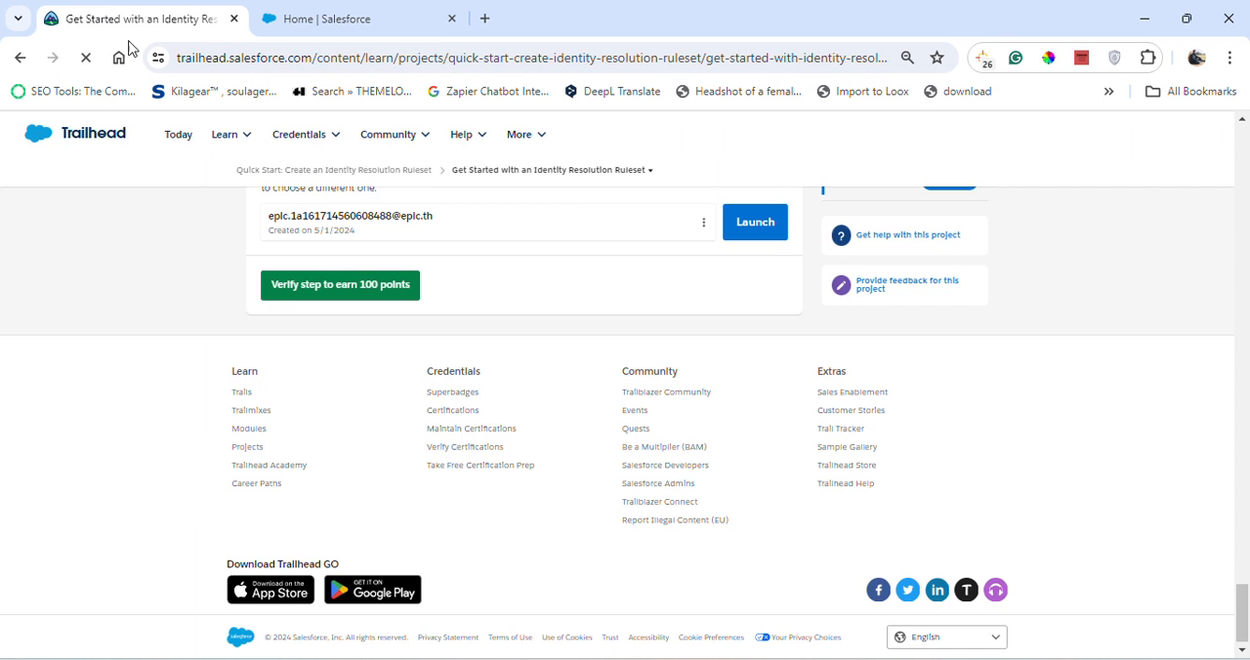
{"action": "scroll", "coordinate": [427, 371], "scroll_direction": "up", "scroll_amount": 10}
{"action": "scroll", "coordinate": [426, 376], "scroll_direction": "up", "scroll_amount": 15}
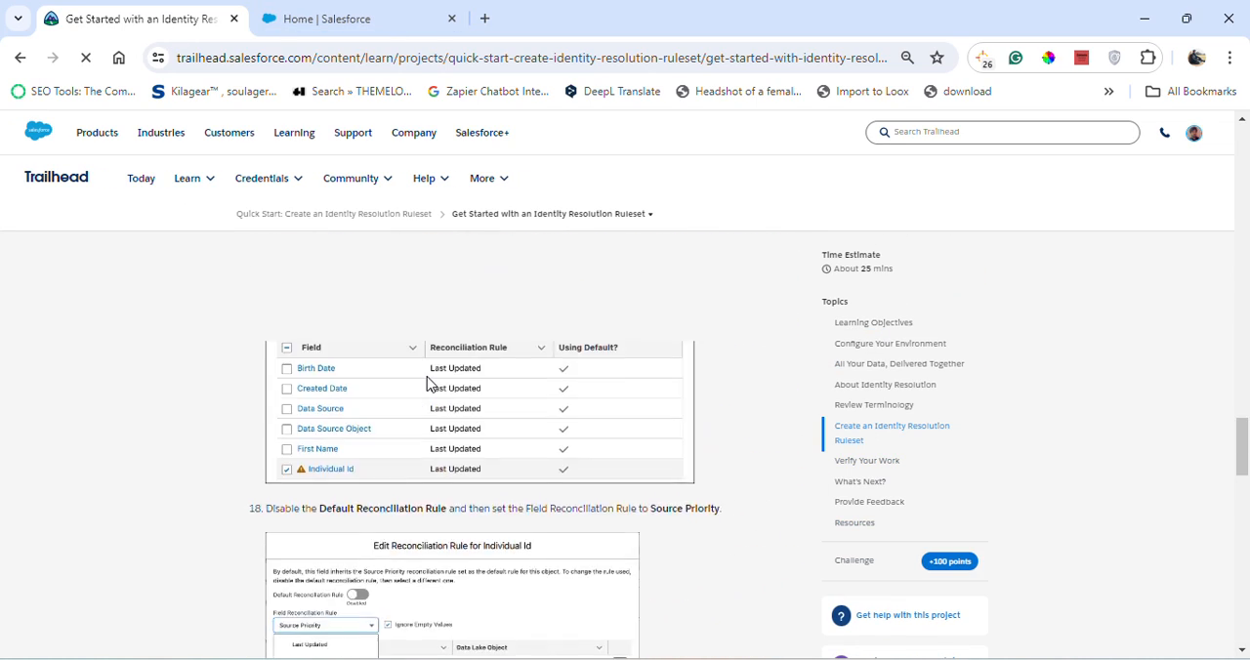
{"action": "scroll", "coordinate": [427, 382], "scroll_direction": "up", "scroll_amount": 2}
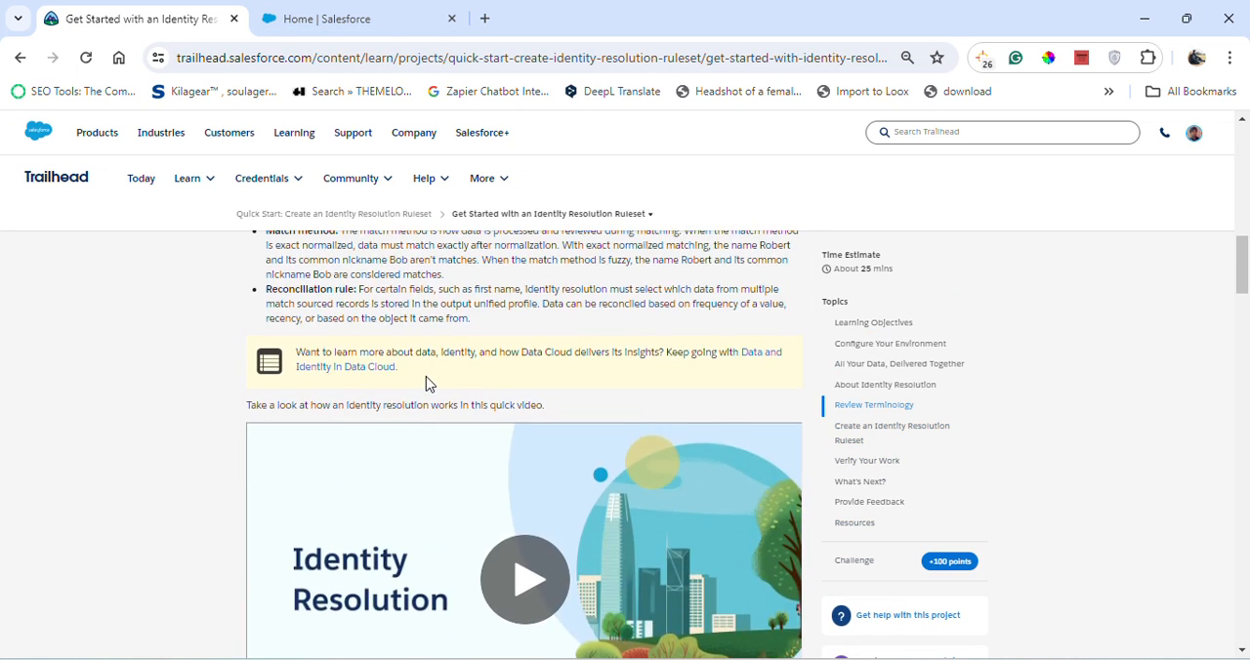
{"action": "scroll", "coordinate": [430, 362], "scroll_direction": "down", "scroll_amount": 6}
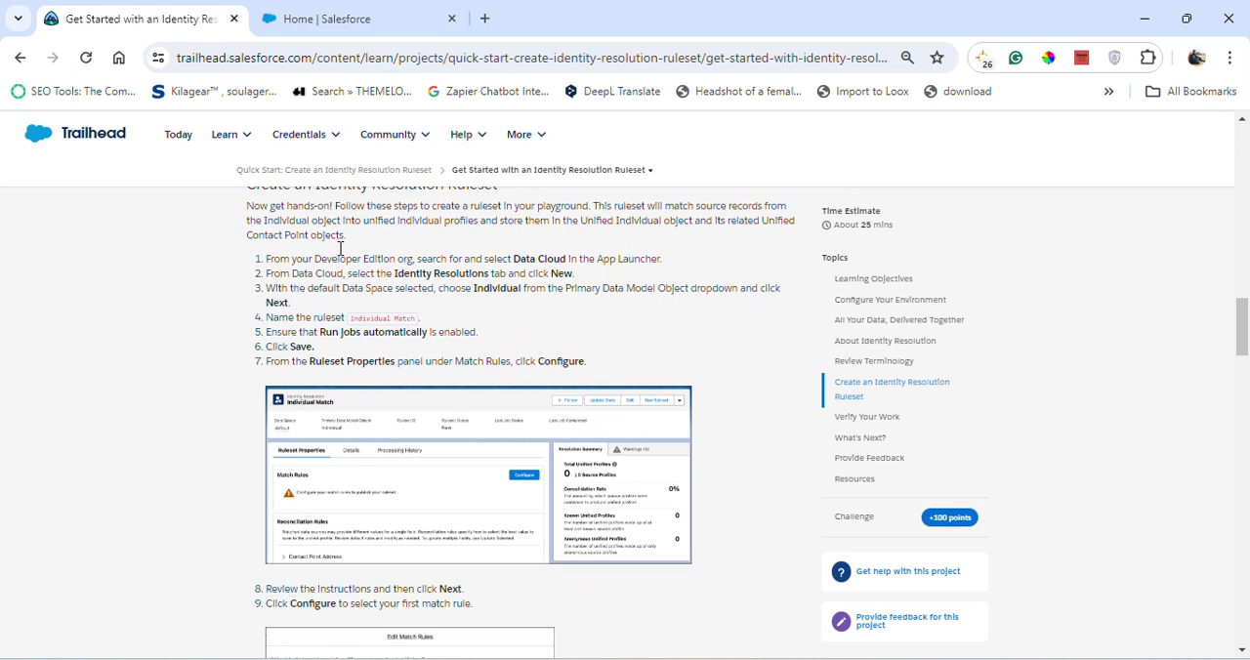
- In the Salesforce org, search the App Launcher for "data" and open the Data Cloud app
{"action": "left_click", "coordinate": [307, 15]}
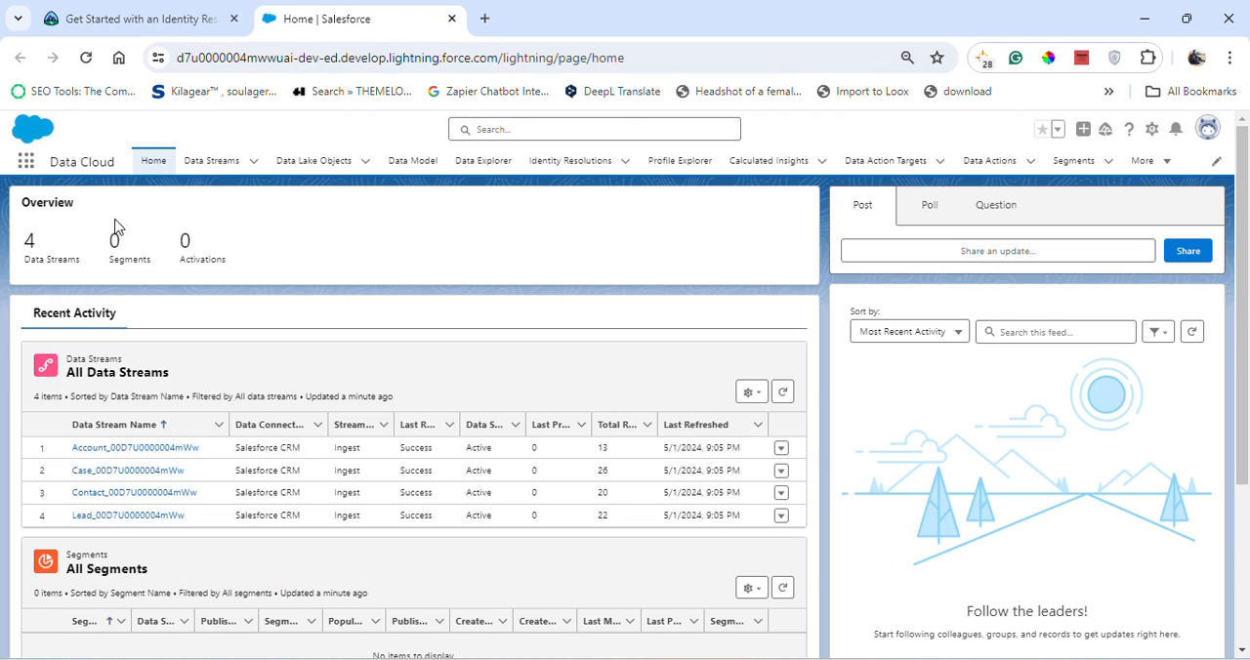
{"action": "left_click", "coordinate": [25, 162]}
{"action": "left_click", "coordinate": [25, 164]}
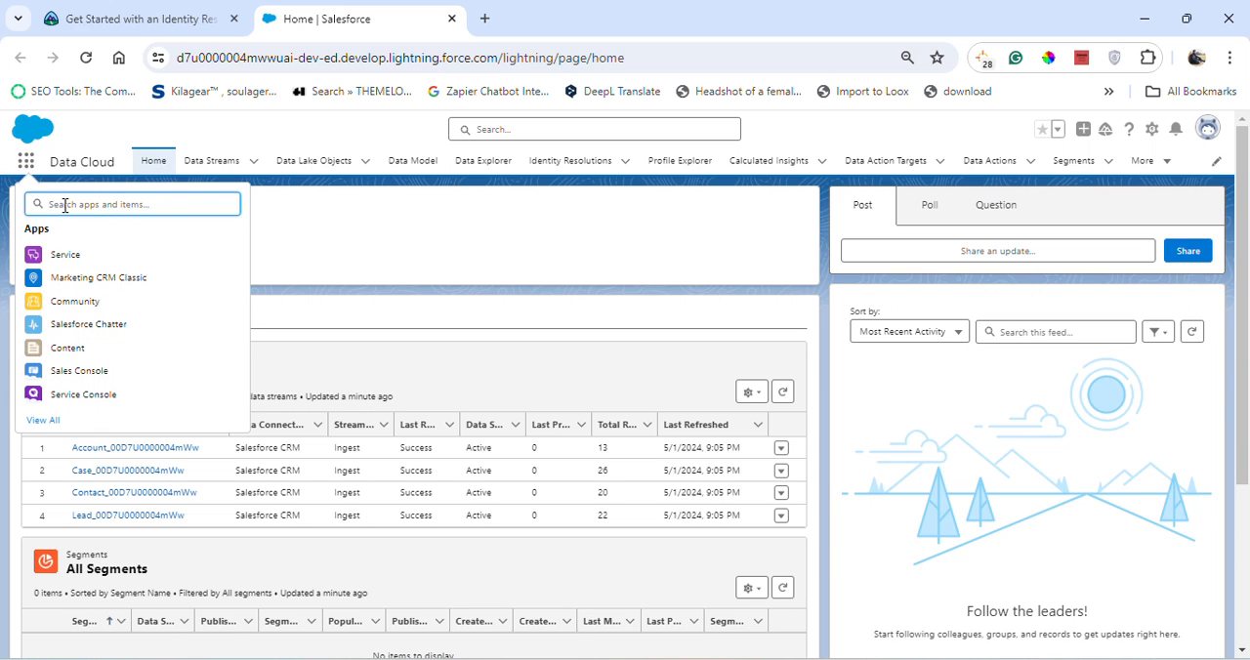
{"action": "type", "text": "data"}
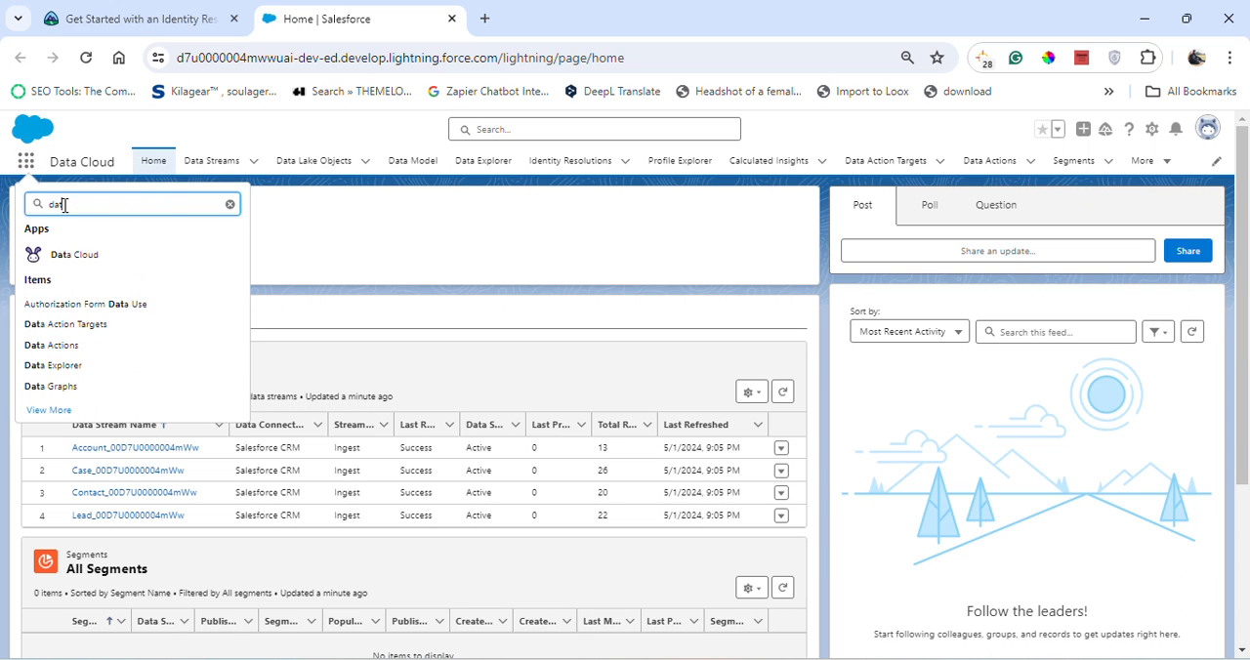
{"action": "left_click", "coordinate": [64, 258]}
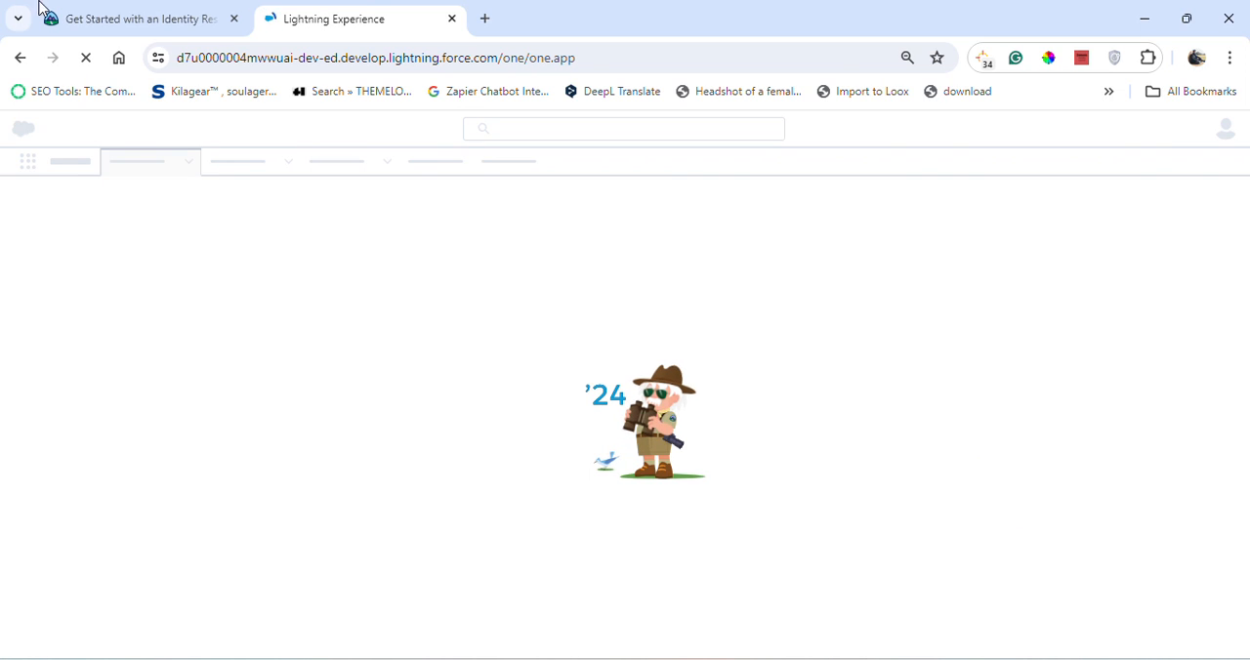
- Check the app name in the Trailhead instructions, then start a new ruleset under Identity Resolutions in Salesforce
{"action": "left_click", "coordinate": [113, 12]}
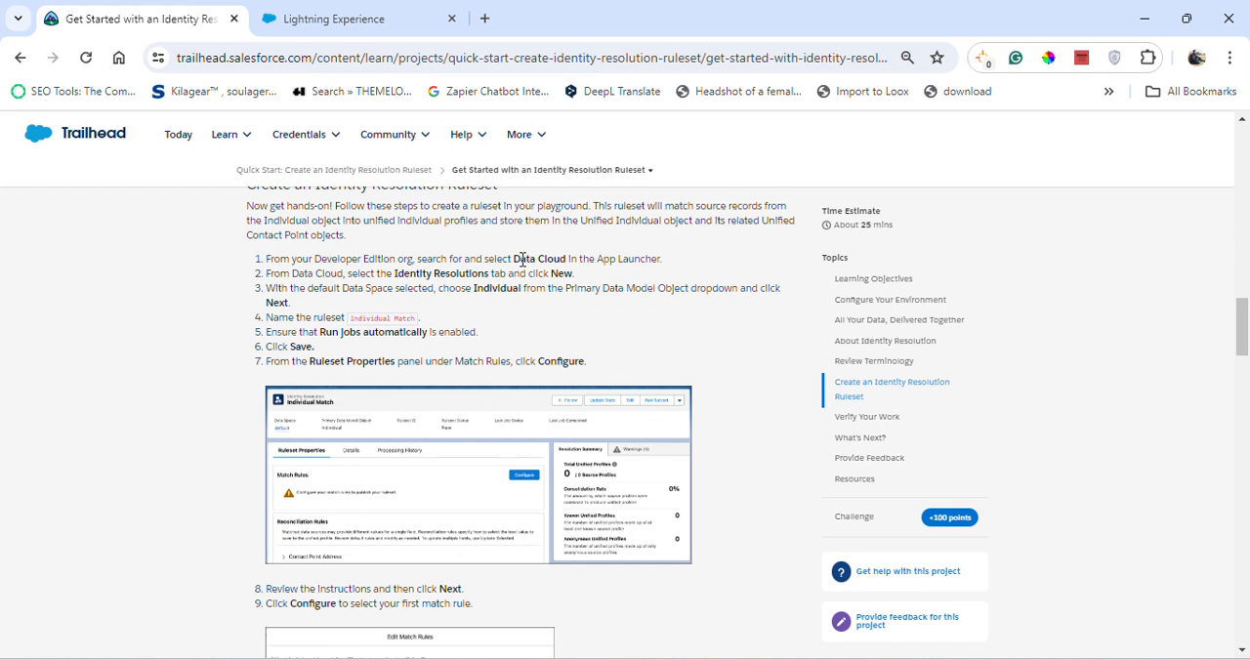
{"action": "left_click_drag", "start_coordinate": [514, 260], "coordinate": [566, 260]}
{"action": "left_click", "coordinate": [363, 12]}
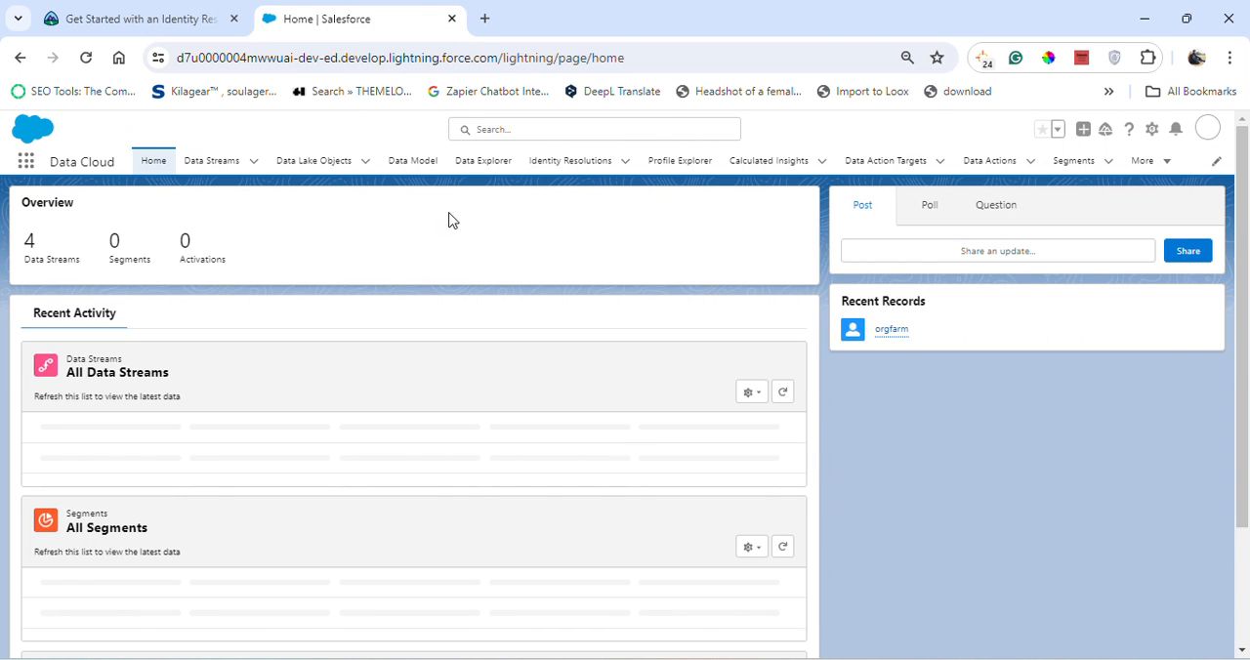
{"action": "left_click", "coordinate": [569, 166]}
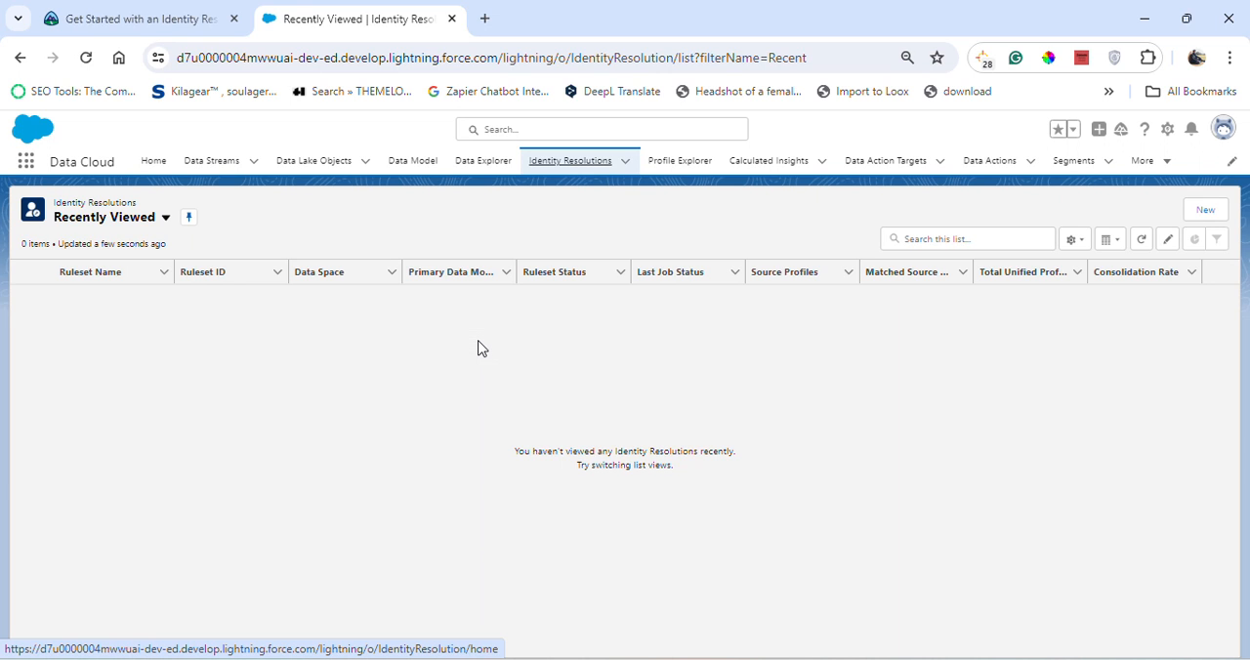
{"action": "left_click", "coordinate": [1205, 211]}
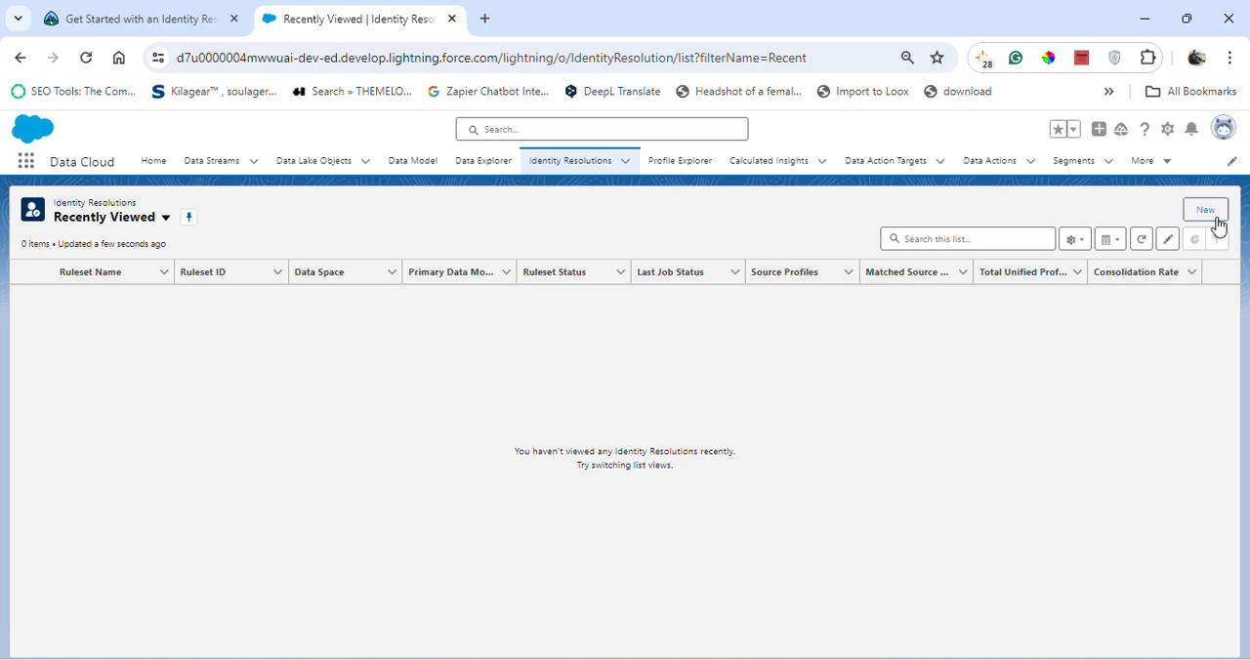
{"action": "left_click", "coordinate": [1207, 213]}
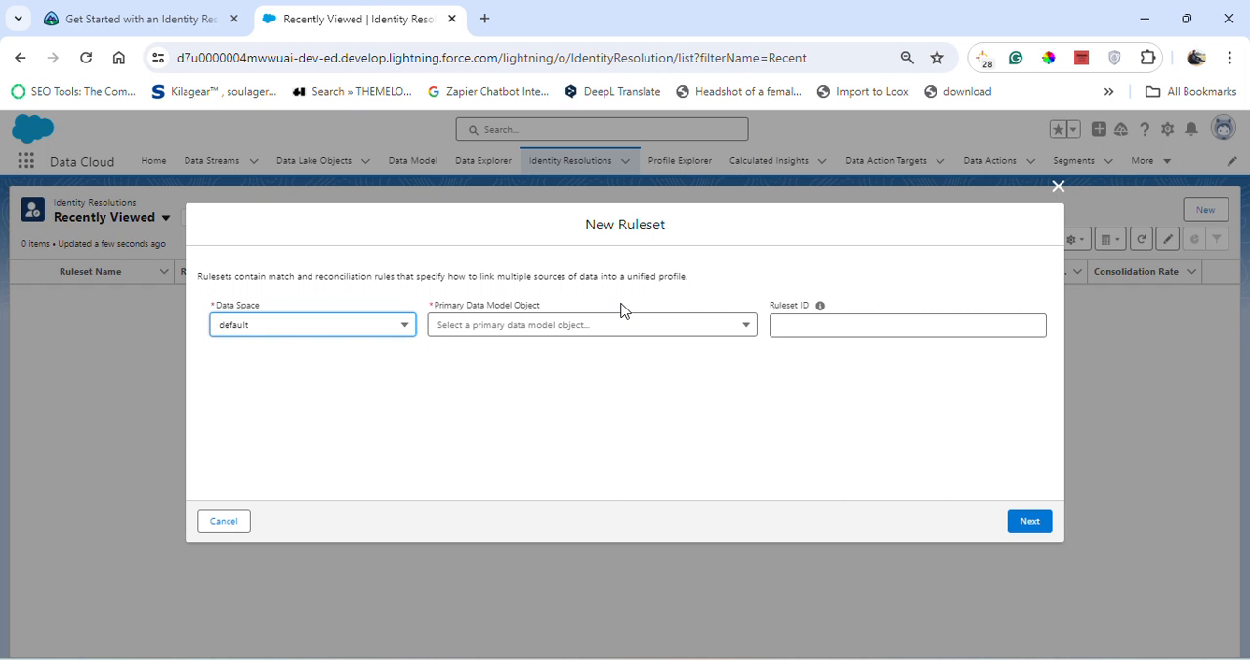
- Following the Trailhead instructions, choose Individual as the new ruleset's primary data model object in the default data space
{"action": "left_click", "coordinate": [186, 19]}
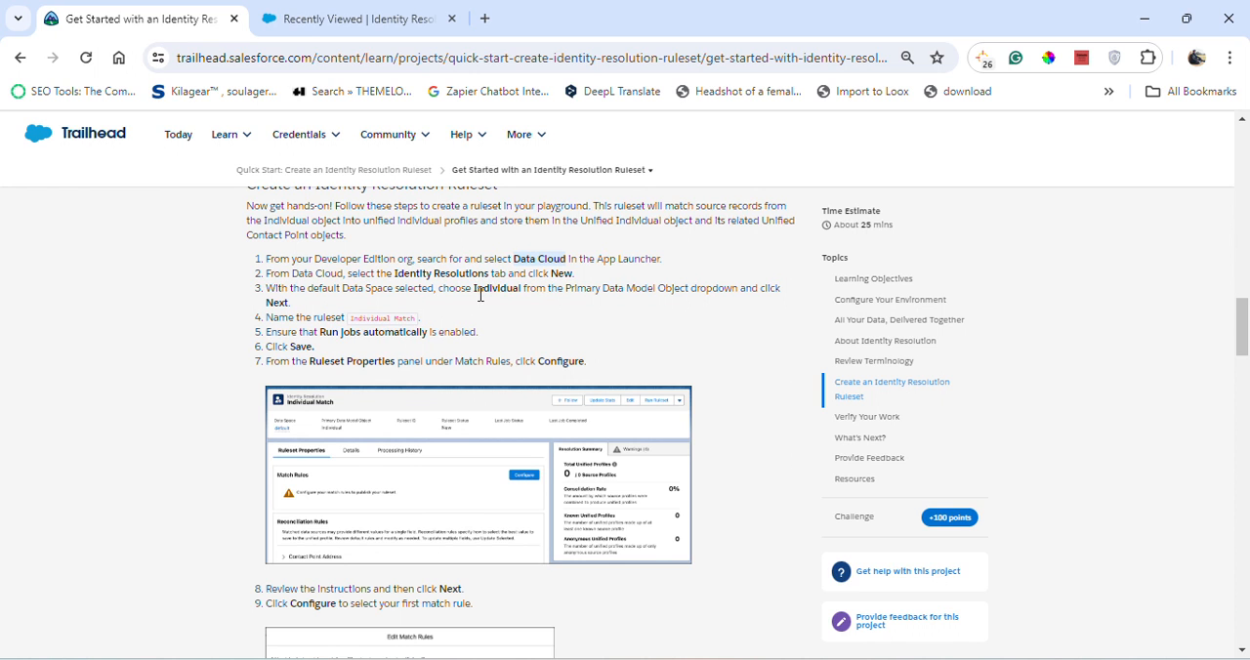
{"action": "left_click", "coordinate": [334, 15]}
{"action": "left_click", "coordinate": [498, 326]}
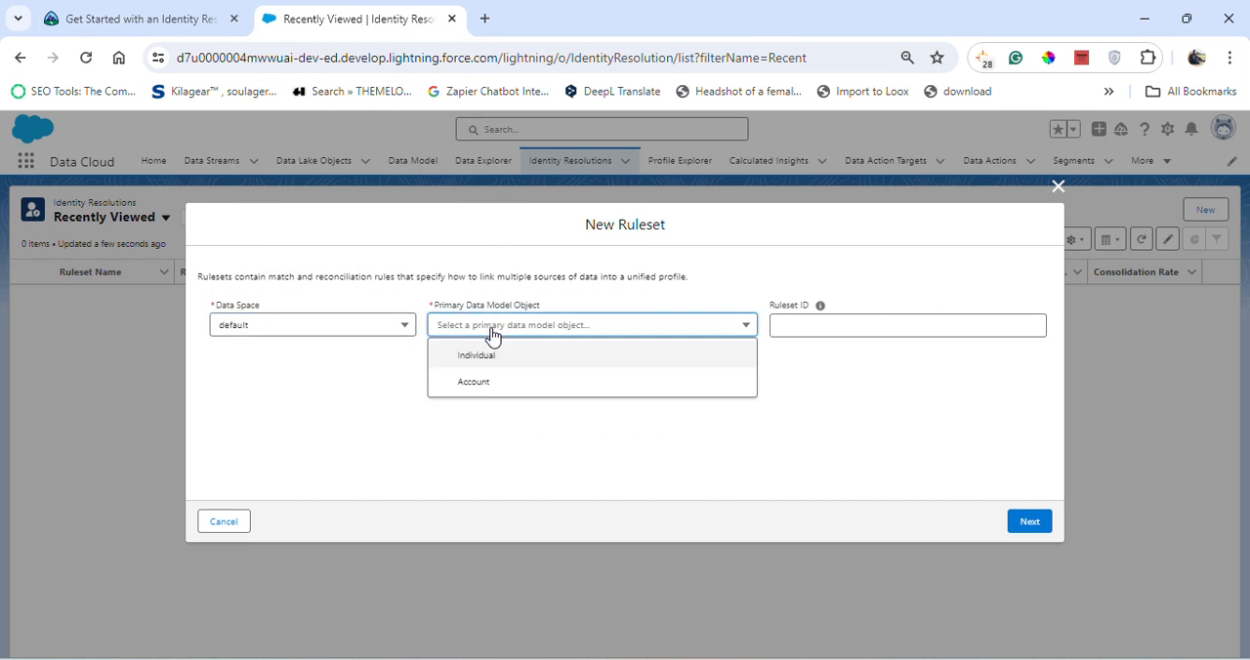
{"action": "left_click", "coordinate": [514, 364]}
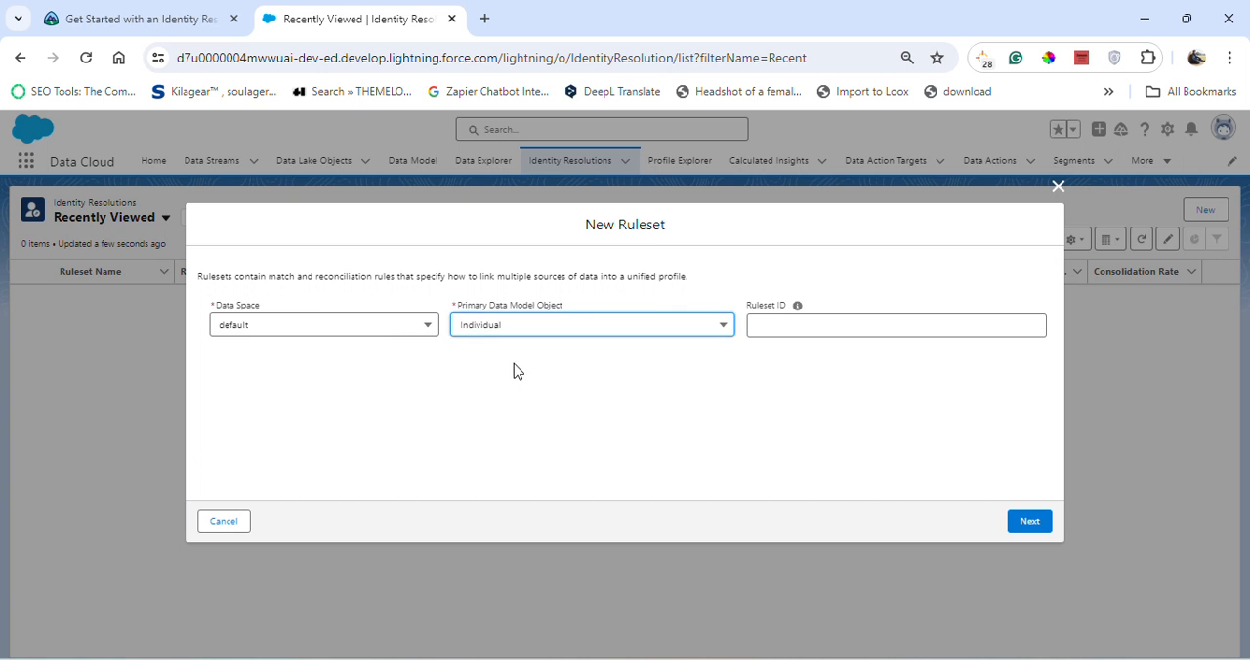
{"action": "left_click", "coordinate": [201, 11]}
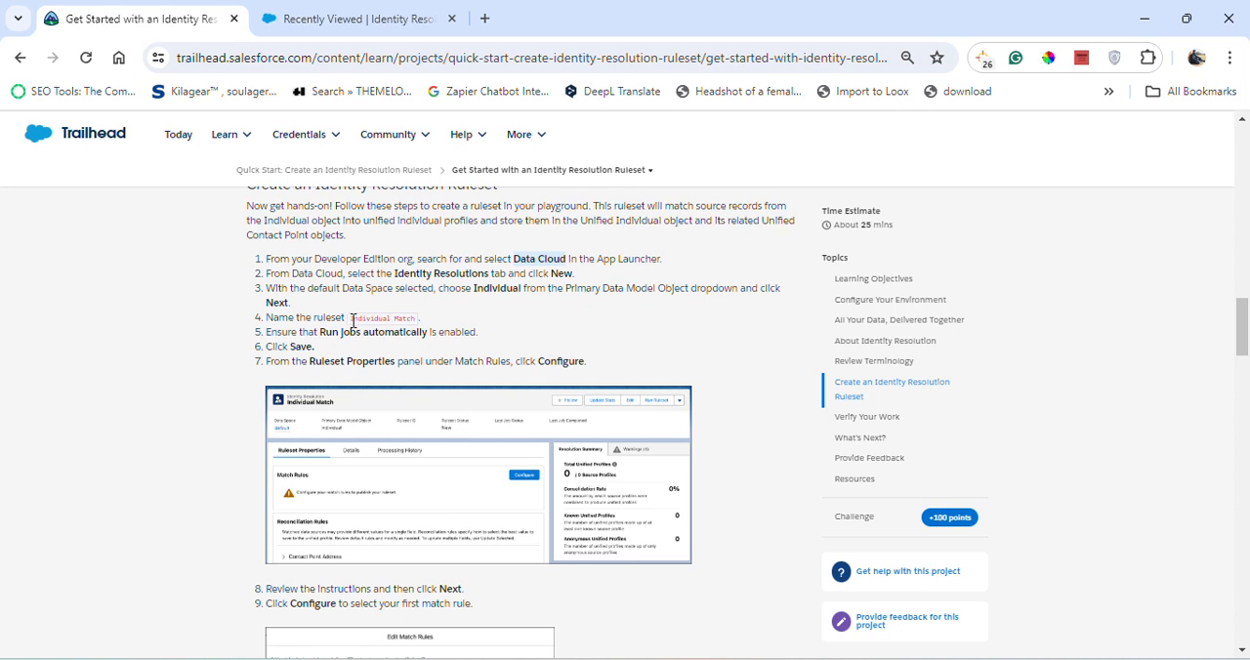
{"action": "left_click_drag", "start_coordinate": [349, 323], "coordinate": [417, 326]}
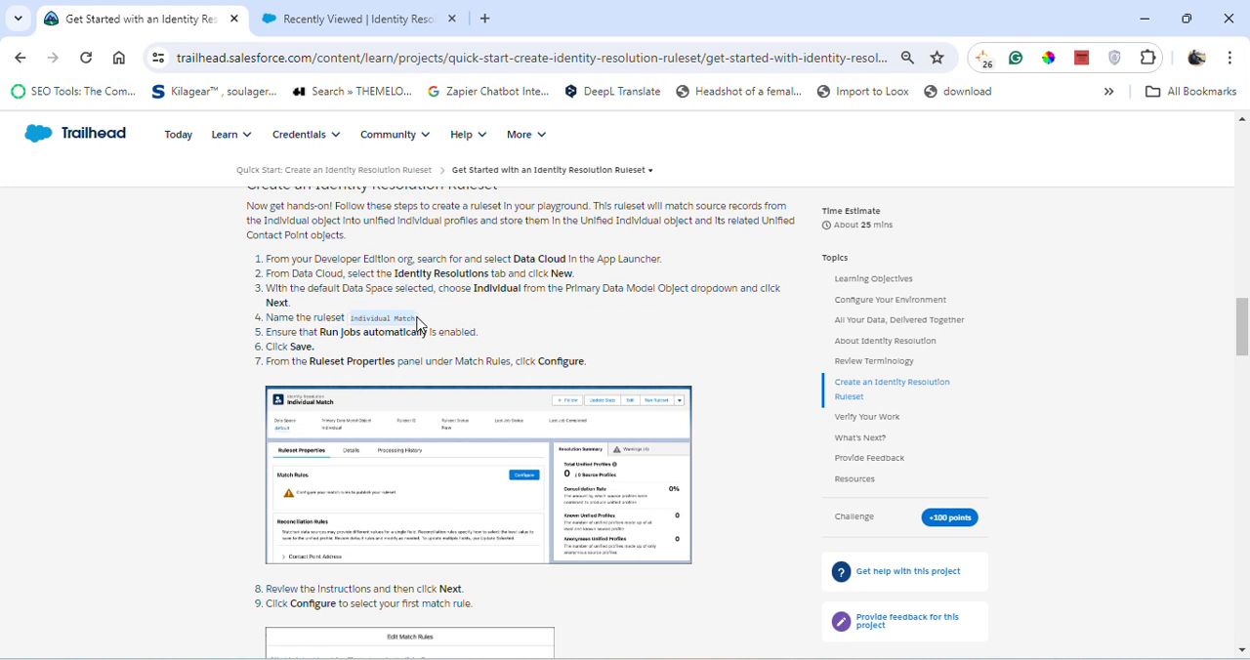
{"action": "left_click", "coordinate": [412, 17]}
{"action": "left_click", "coordinate": [777, 325]}
{"action": "type", "text": "Indi"}
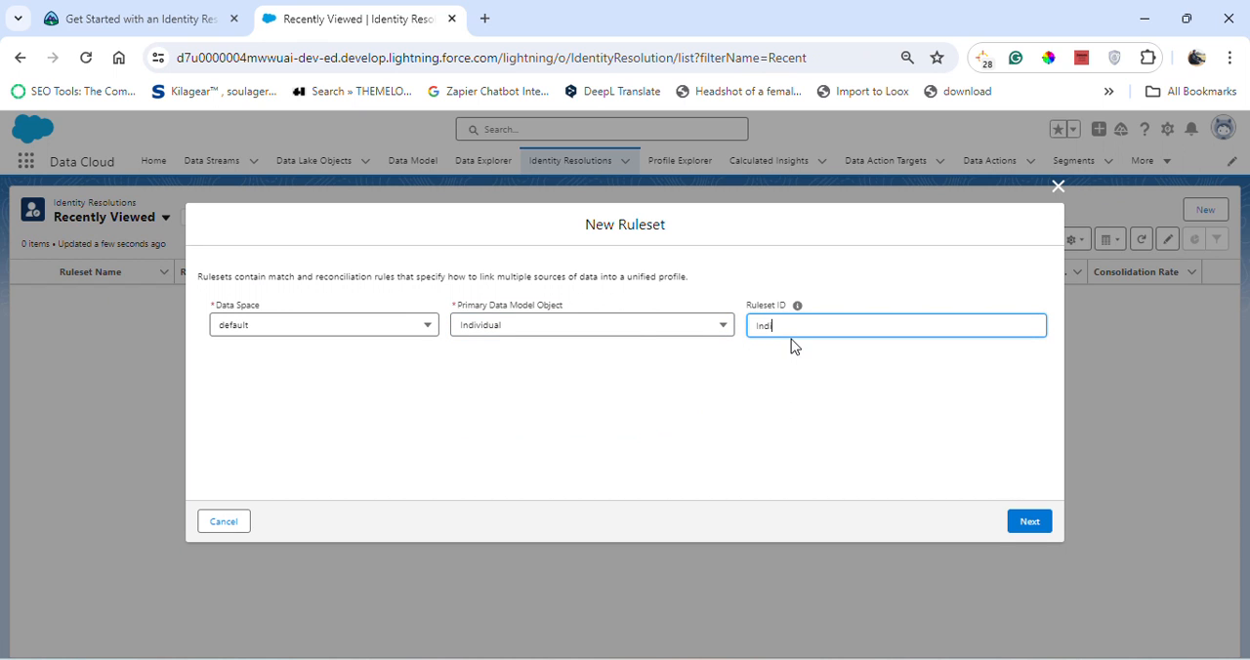
{"action": "left_click", "coordinate": [166, 18]}
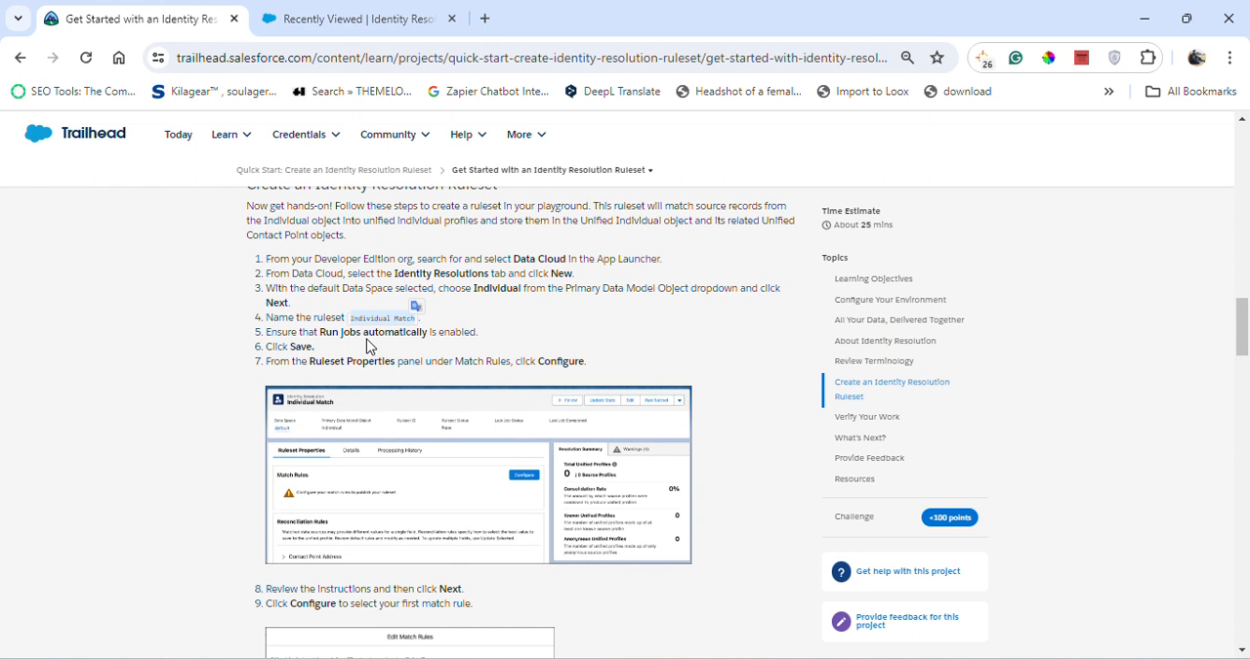
{"action": "left_click", "coordinate": [349, 19]}
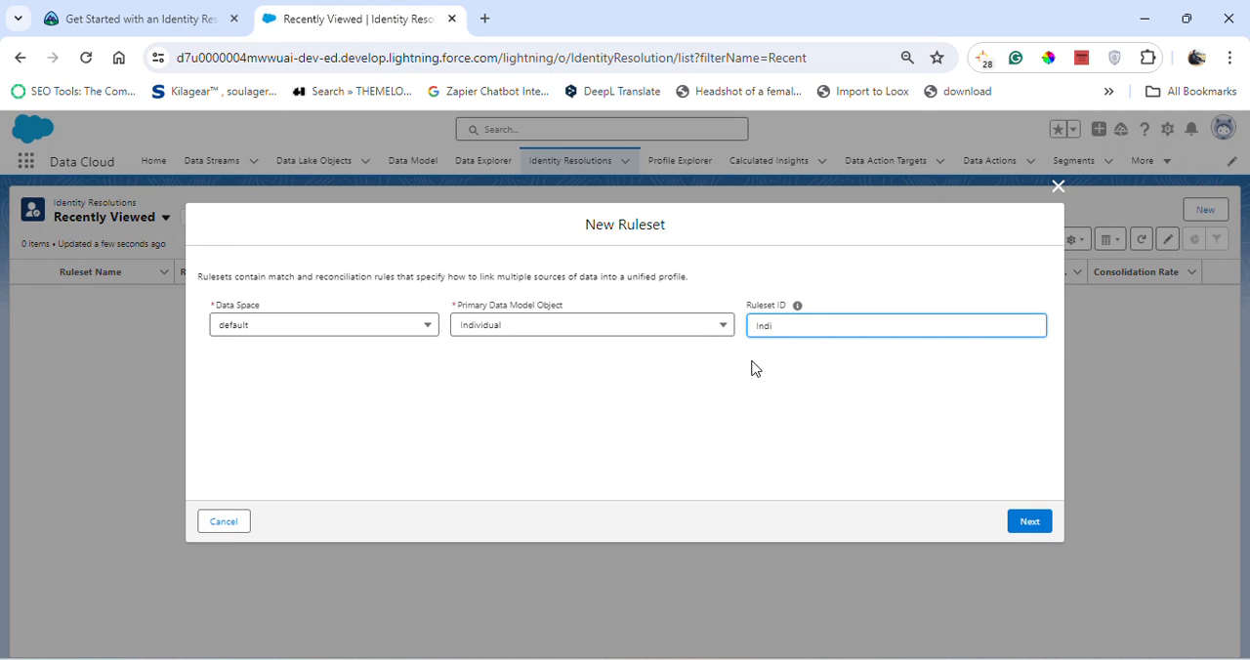
{"action": "left_click", "coordinate": [134, 17]}
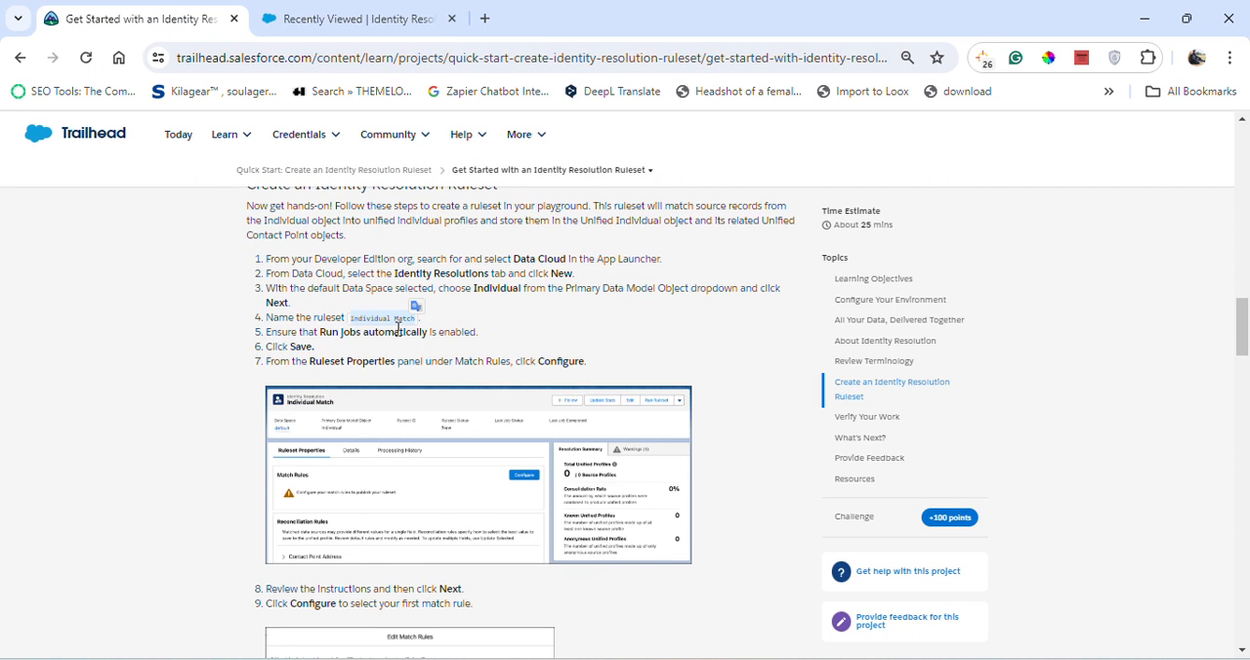
{"action": "left_click", "coordinate": [407, 337]}
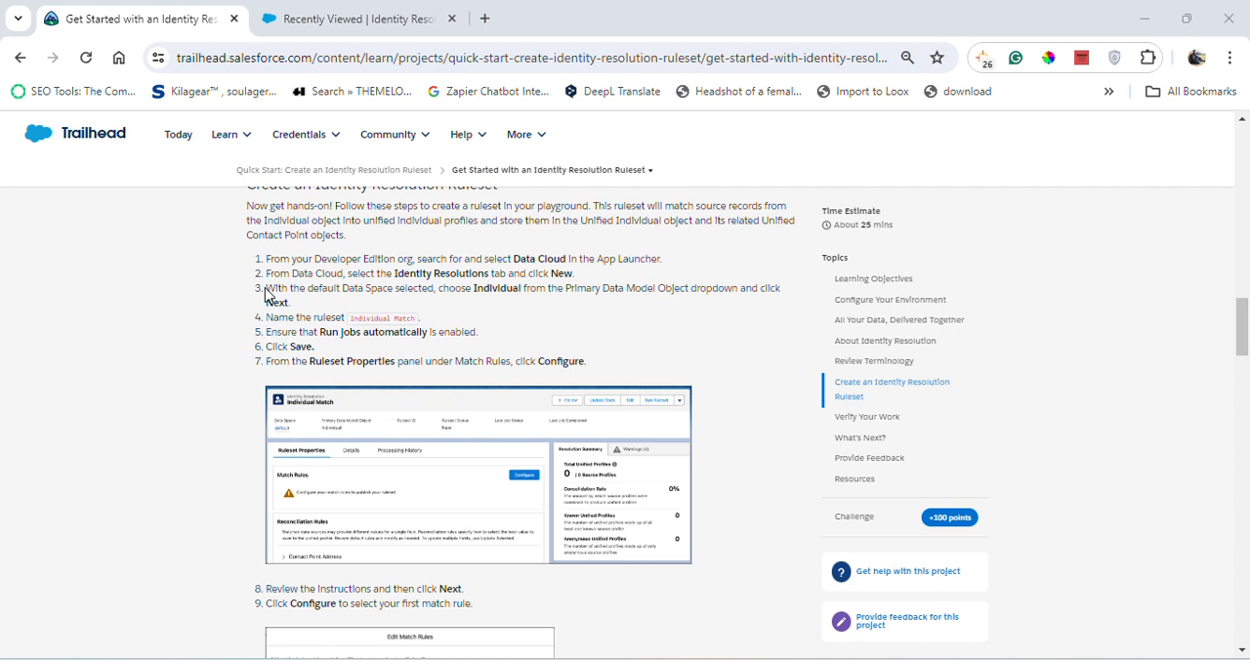
{"action": "left_click_drag", "start_coordinate": [269, 295], "coordinate": [322, 308]}
{"action": "left_click", "coordinate": [386, 18]}
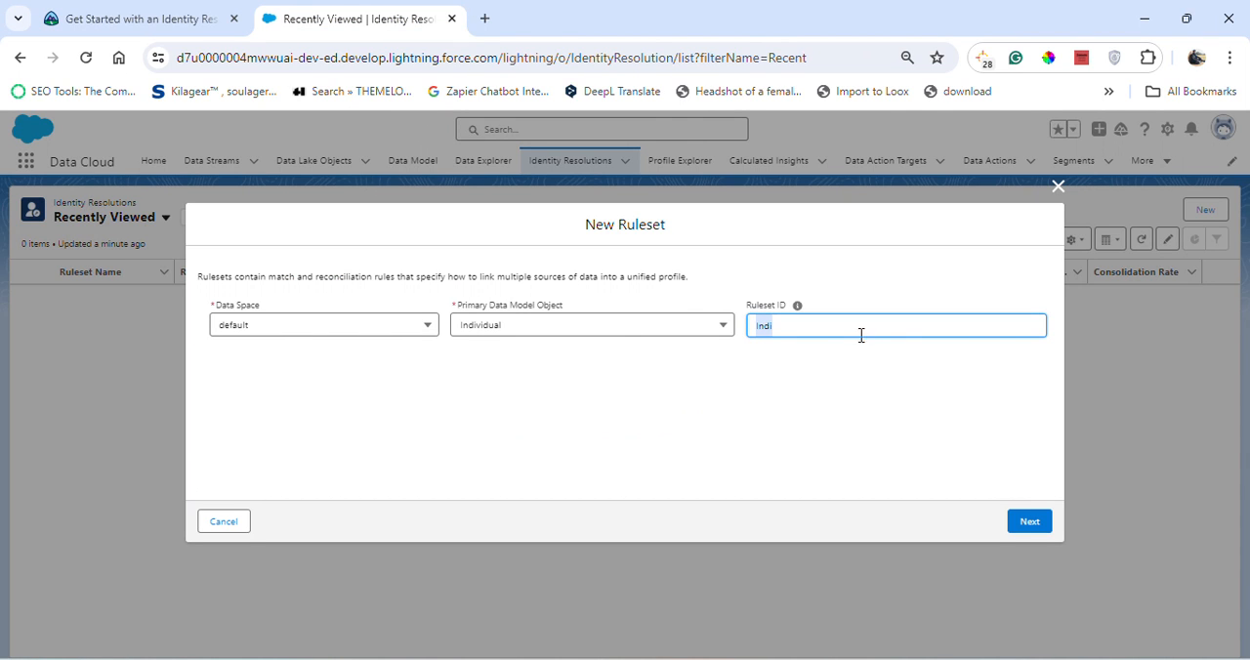
{"action": "key", "text": "BackSpace"}
- Continue to the ruleset's name and description page with the Ruleset ID left blank
{"action": "left_click", "coordinate": [1017, 521]}
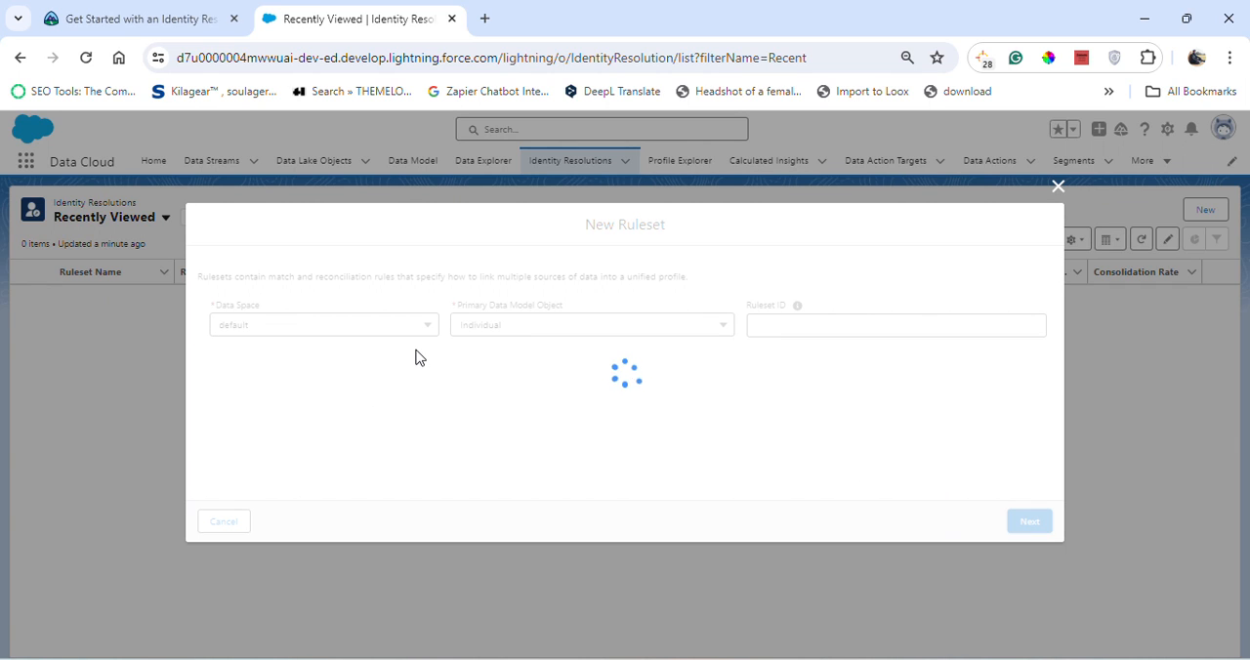
{"action": "key", "text": "XF86MonBrightnessUp"}
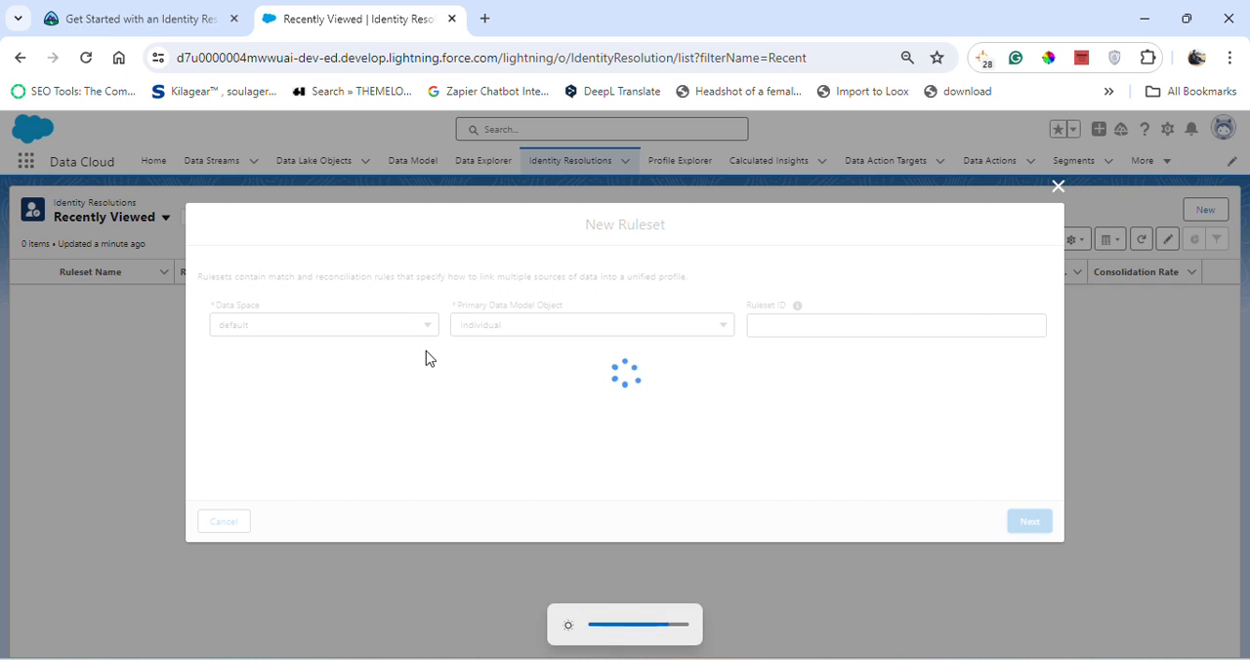
{"action": "key", "text": "XF86MonBrightnessUp"}
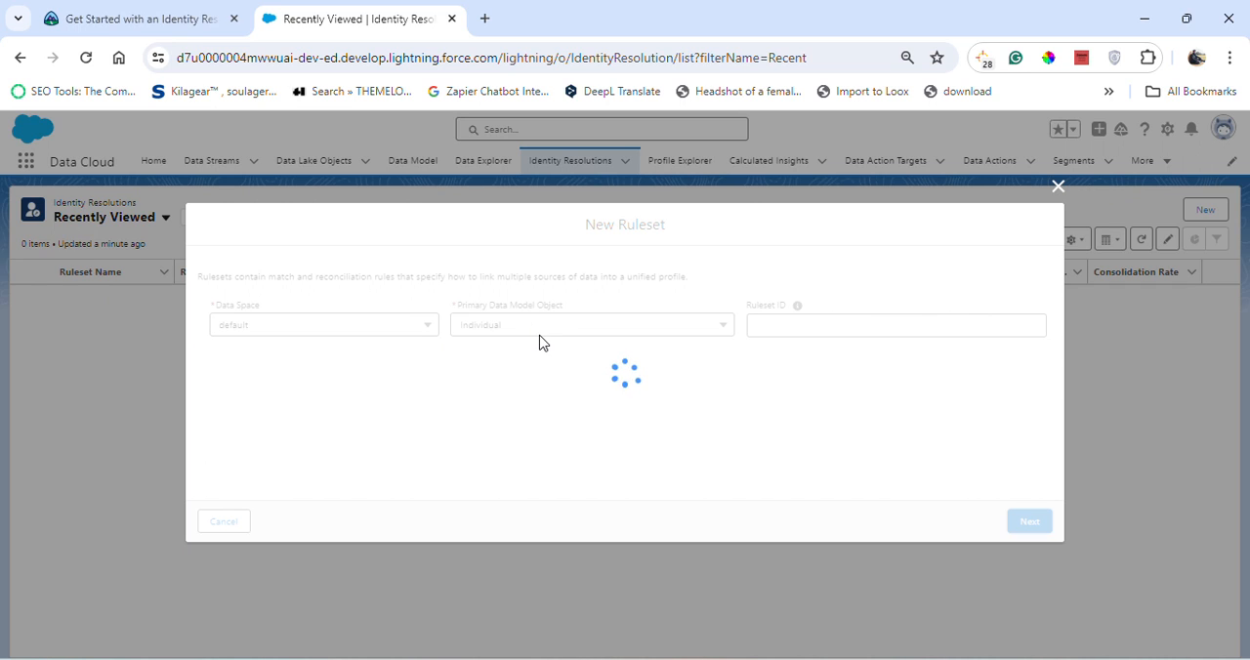
{"action": "key", "text": "XF86MonBrightnessUp"}
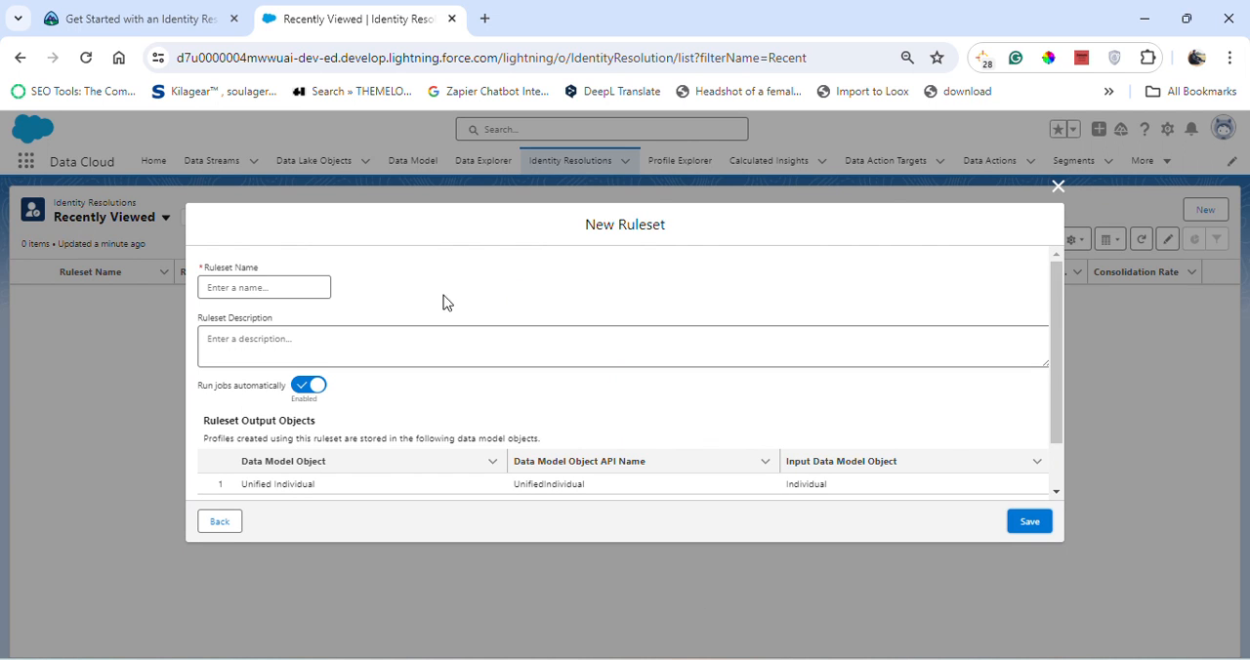
- Copy the ruleset name from the Trailhead instructions and name the new Salesforce ruleset Individual Match
{"action": "left_click", "coordinate": [270, 289]}
{"action": "left_click", "coordinate": [194, 19]}
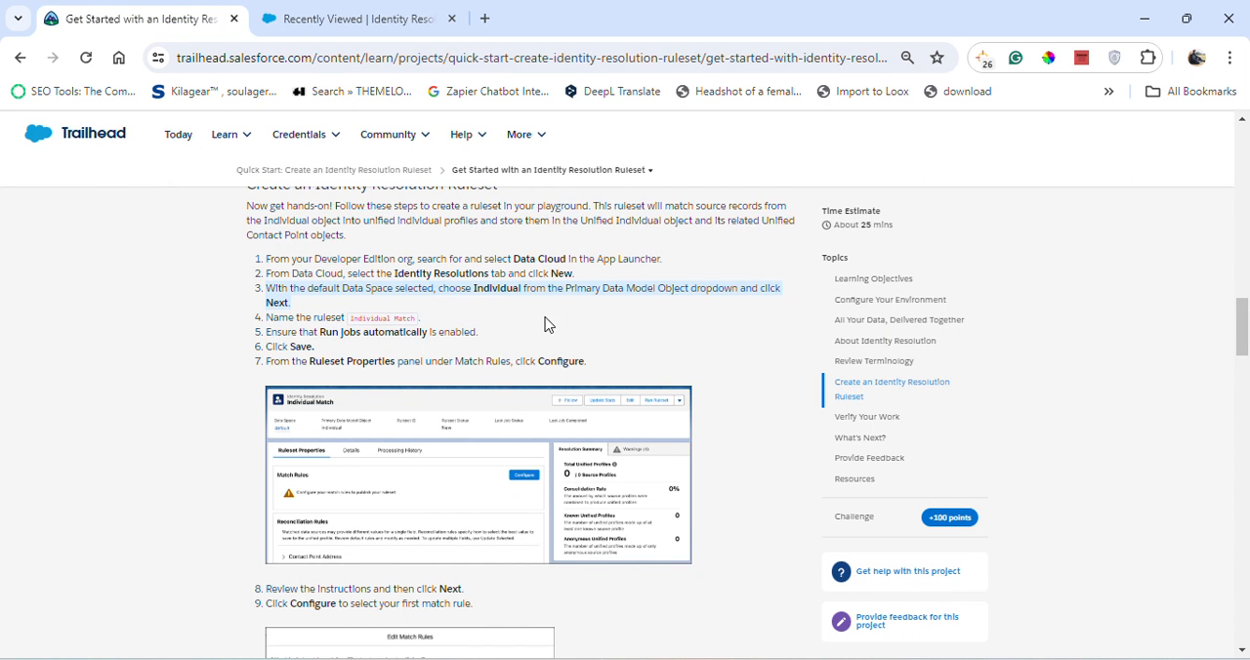
{"action": "left_click", "coordinate": [545, 315]}
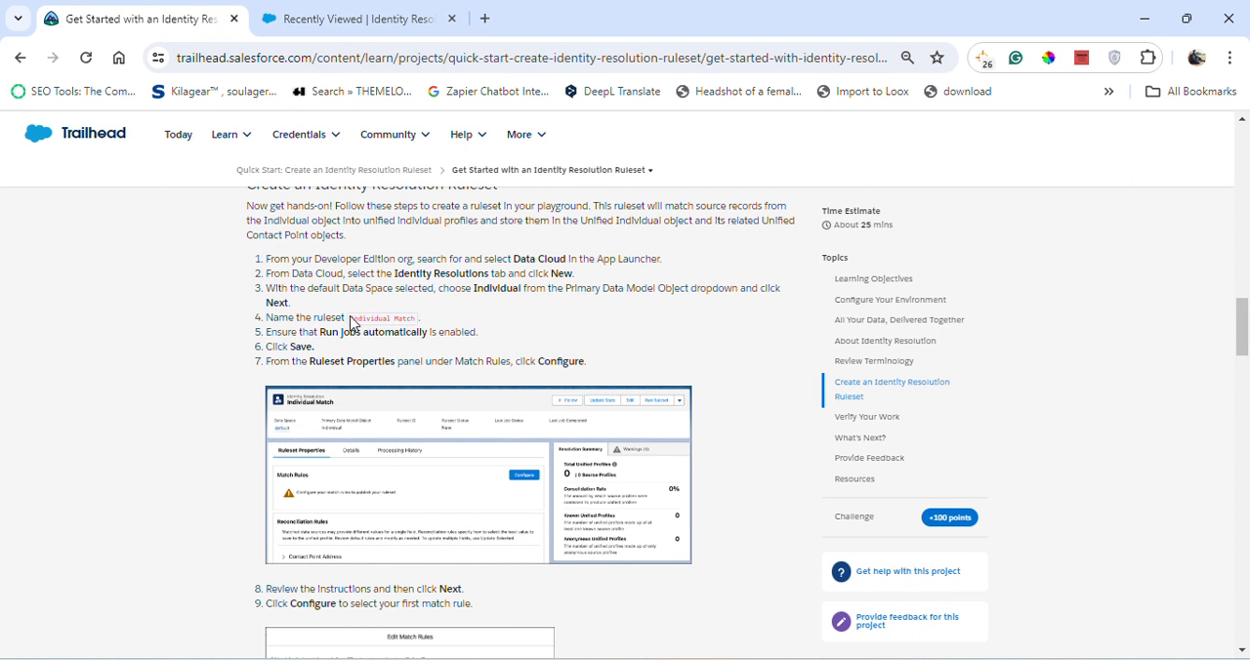
{"action": "left_click_drag", "start_coordinate": [352, 323], "coordinate": [415, 318]}
{"action": "key", "text": "ctrl+c"}
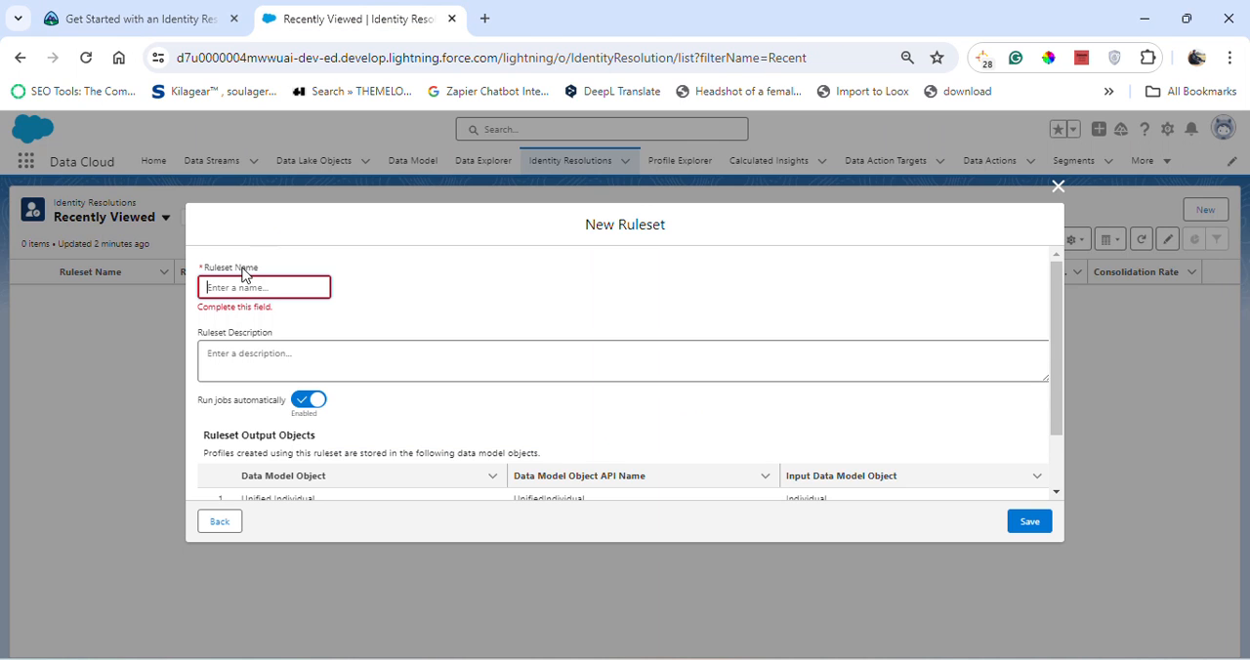
{"action": "left_click", "coordinate": [327, 13]}
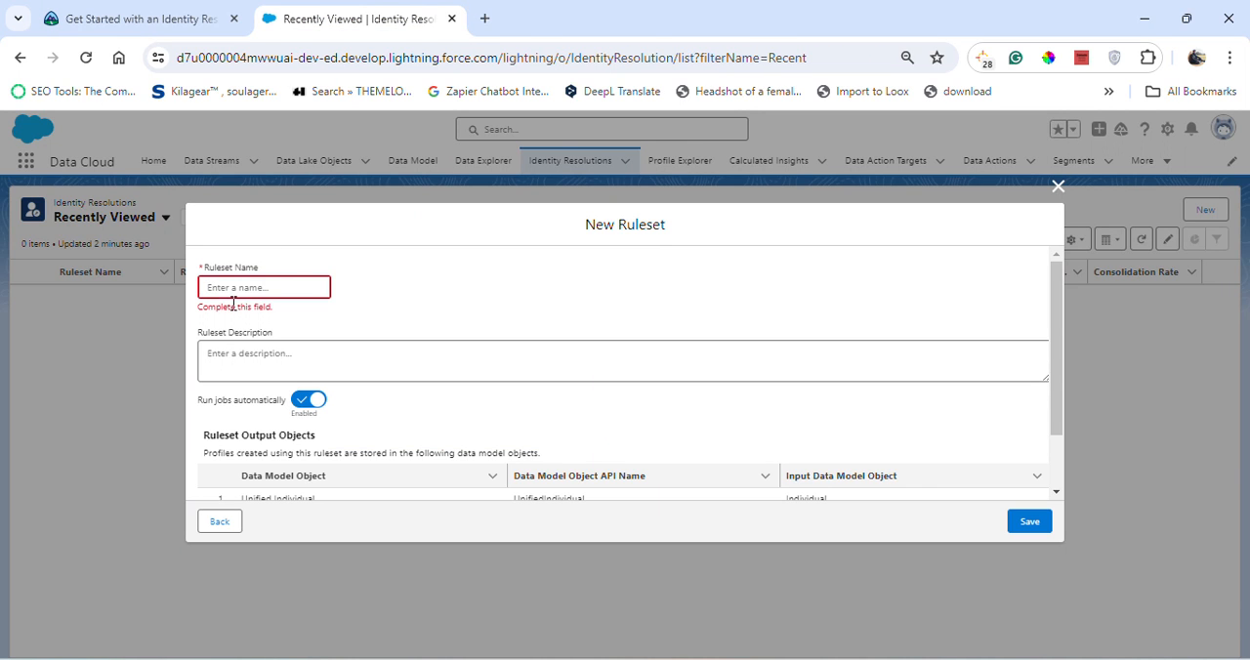
{"action": "left_click", "coordinate": [271, 293]}
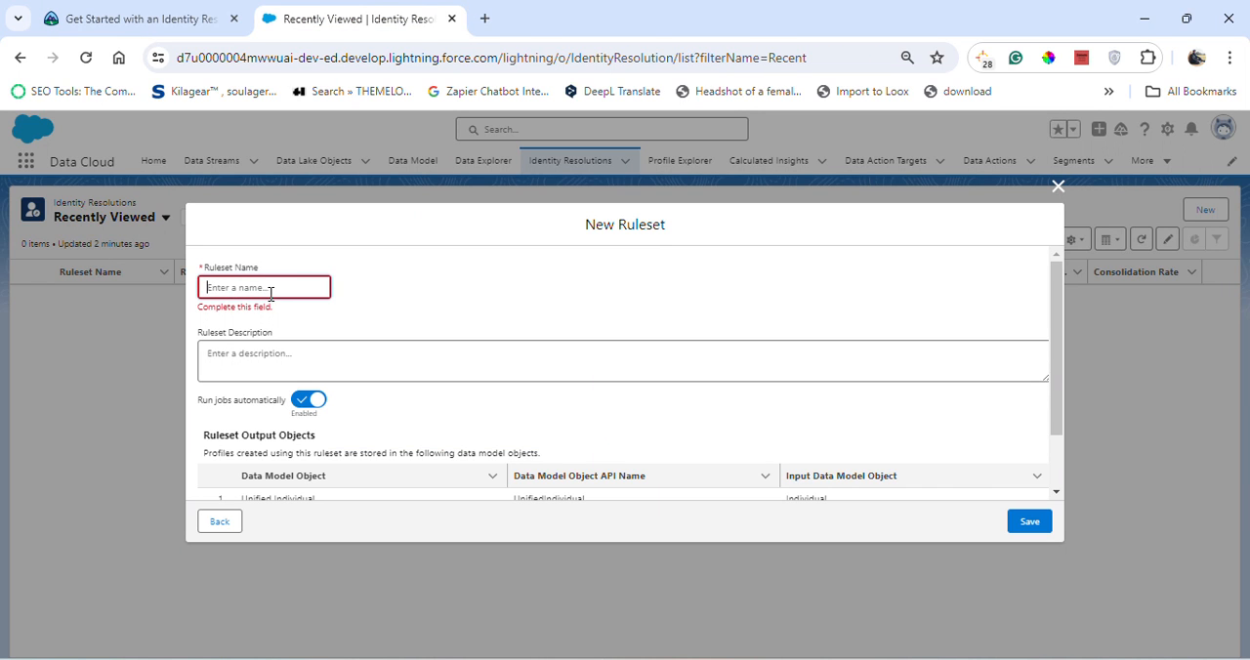
{"action": "key", "text": "ctrl+v"}
{"action": "left_click", "coordinate": [385, 312]}
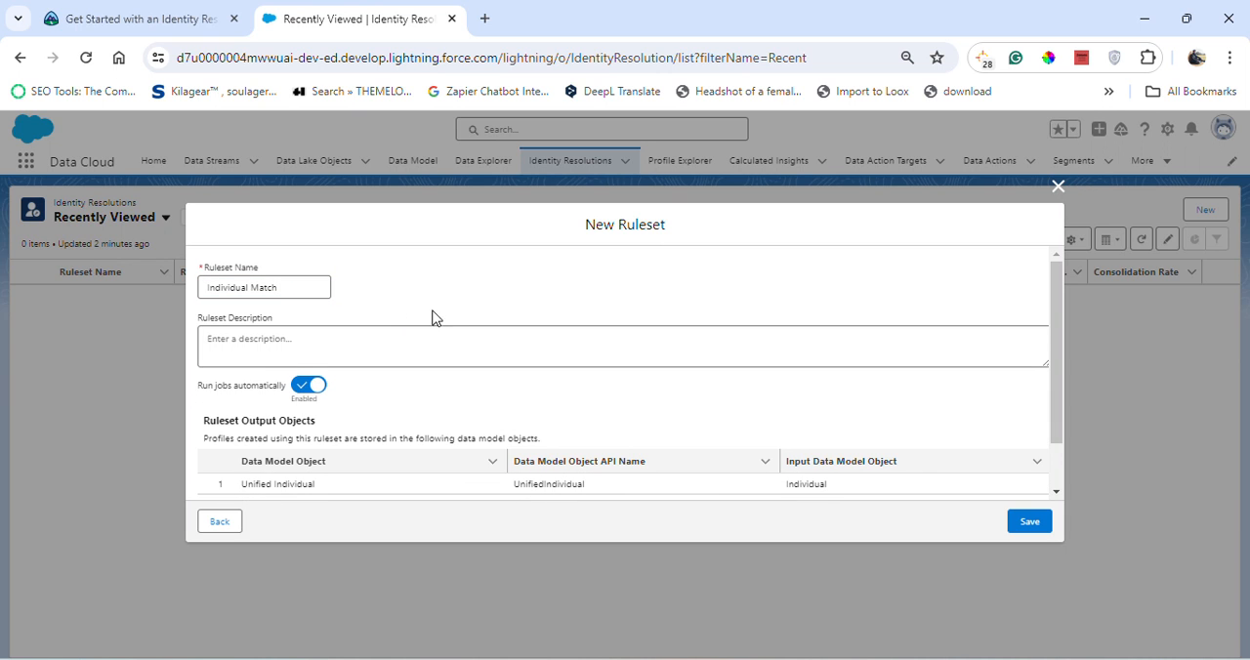
- Check the Trailhead instructions, then save the Individual Match ruleset in Salesforce with Run jobs automatically enabled and the description left blank
{"action": "left_click", "coordinate": [185, 12]}
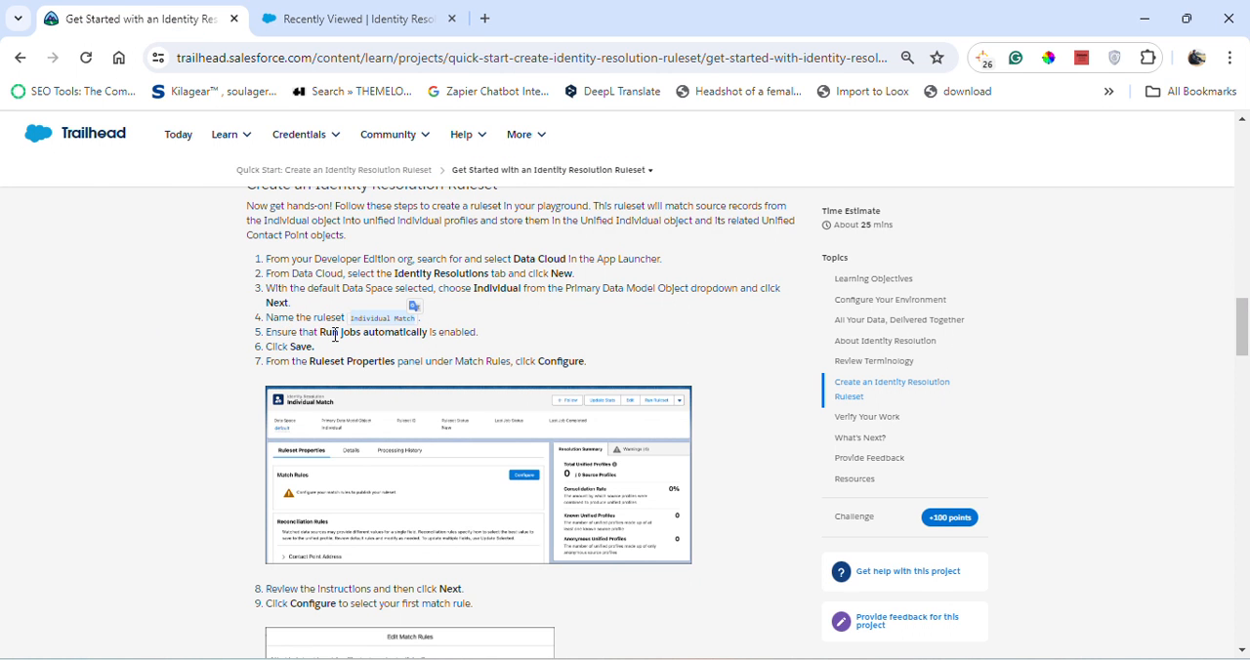
{"action": "left_click", "coordinate": [341, 12]}
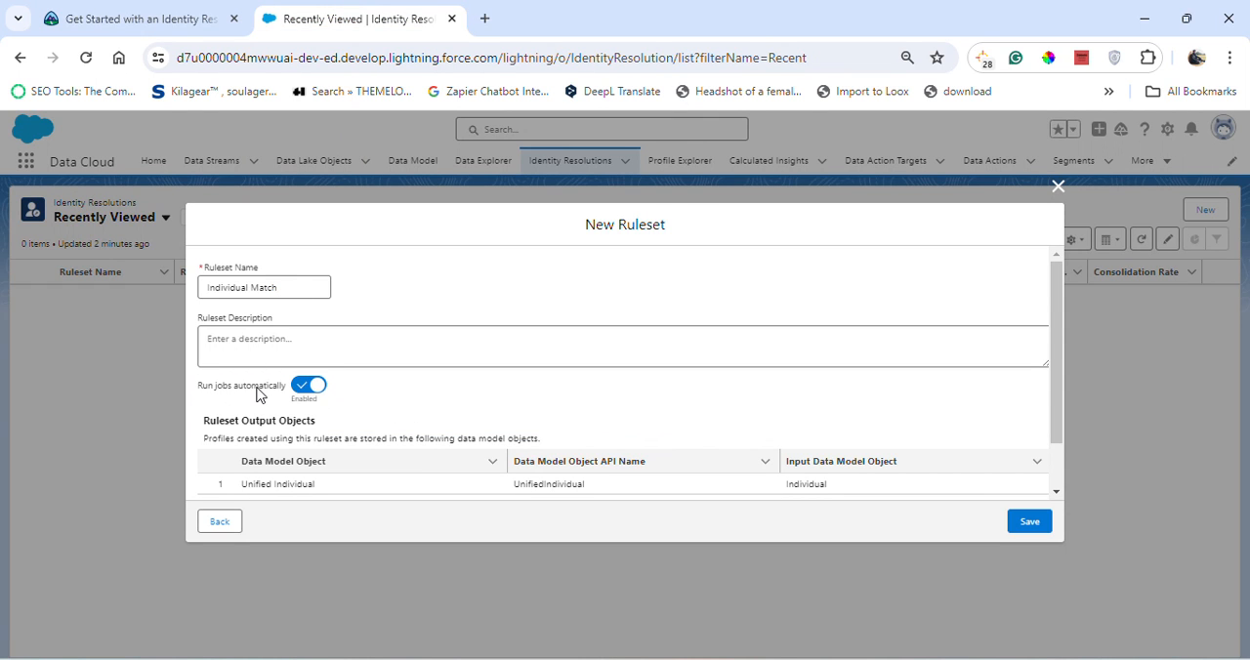
{"action": "left_click", "coordinate": [115, 18]}
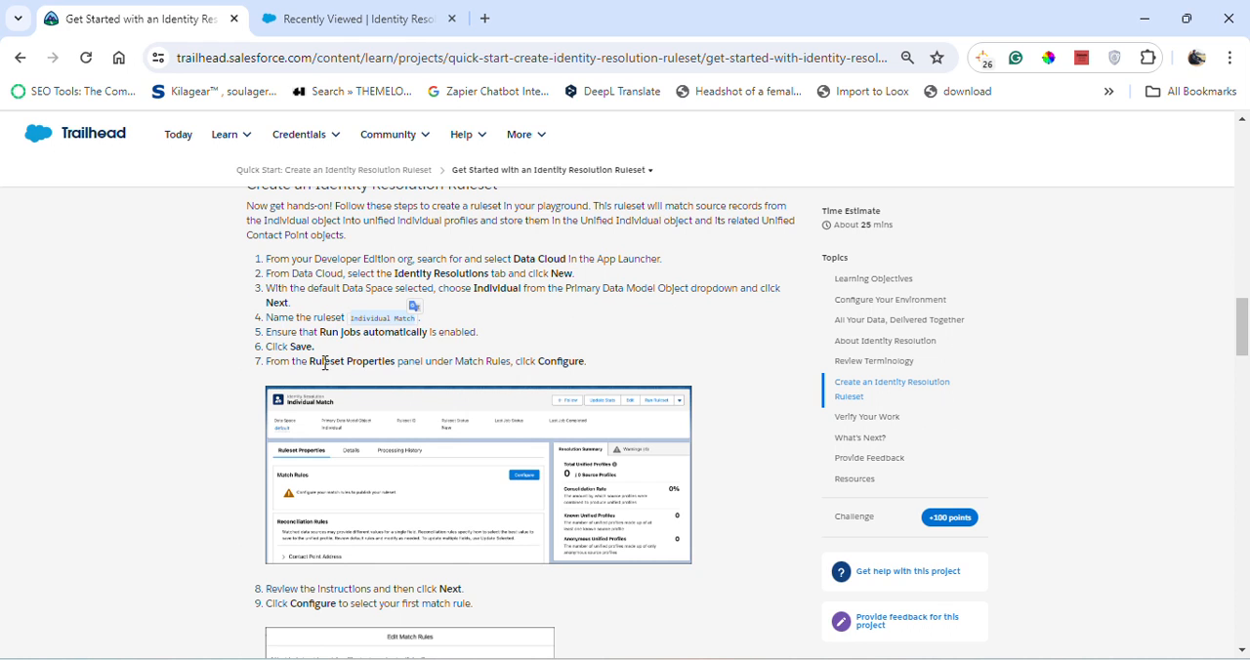
{"action": "left_click", "coordinate": [342, 18]}
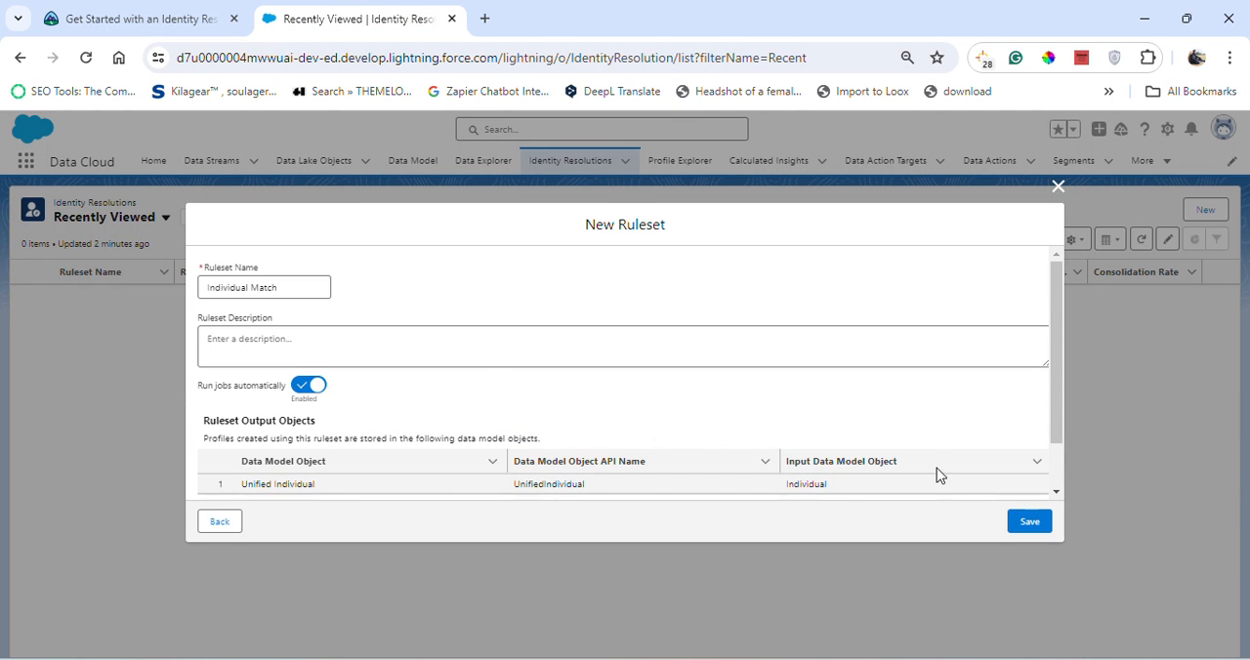
{"action": "scroll", "coordinate": [952, 476], "scroll_direction": "down", "scroll_amount": 2}
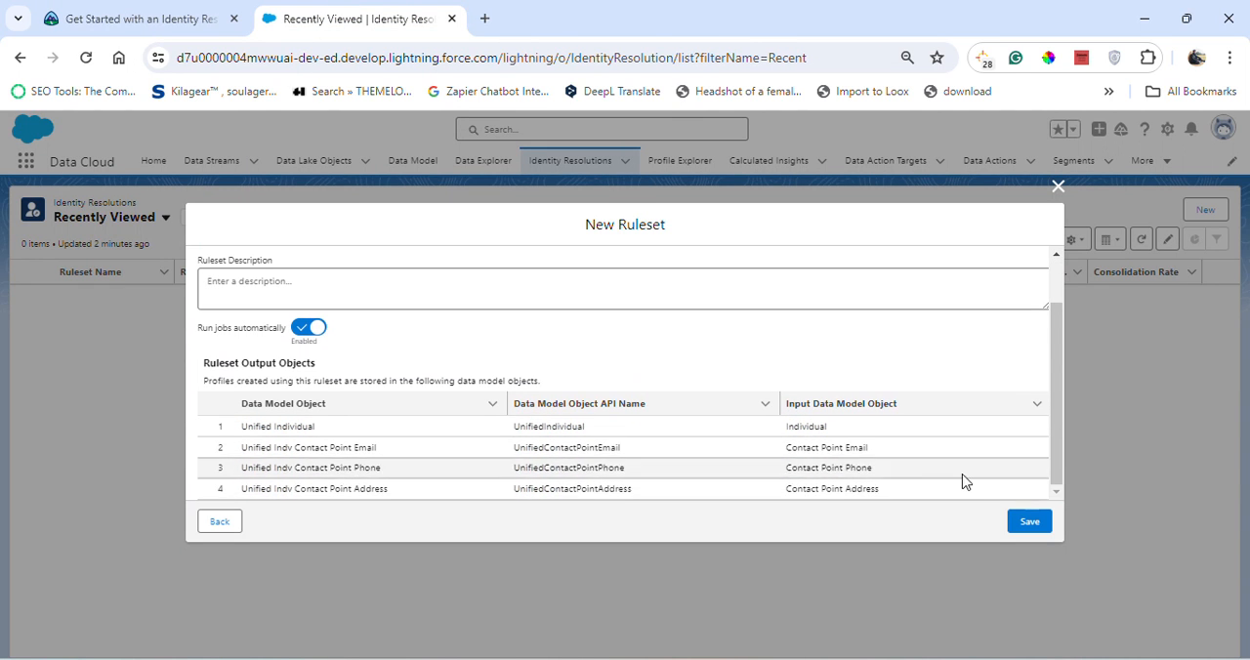
{"action": "left_click", "coordinate": [1025, 522]}
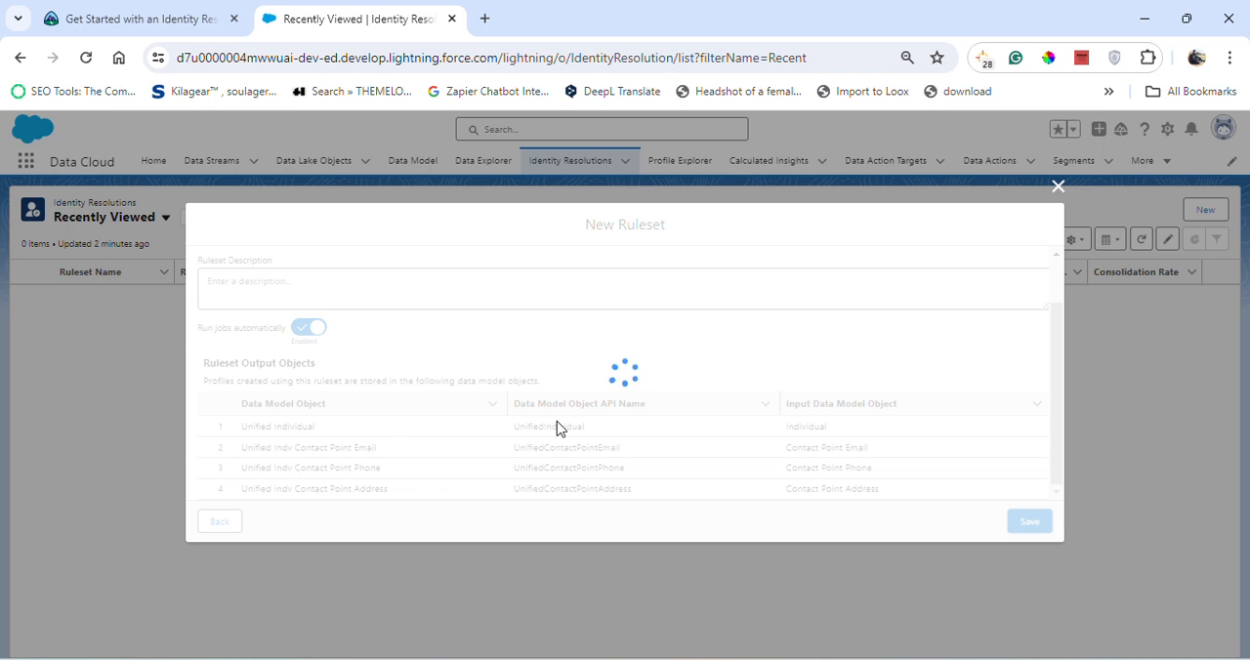
- Following the Trailhead instructions, start configuring the match rules of the Individual Match ruleset in Salesforce
{"action": "left_click", "coordinate": [164, 29]}
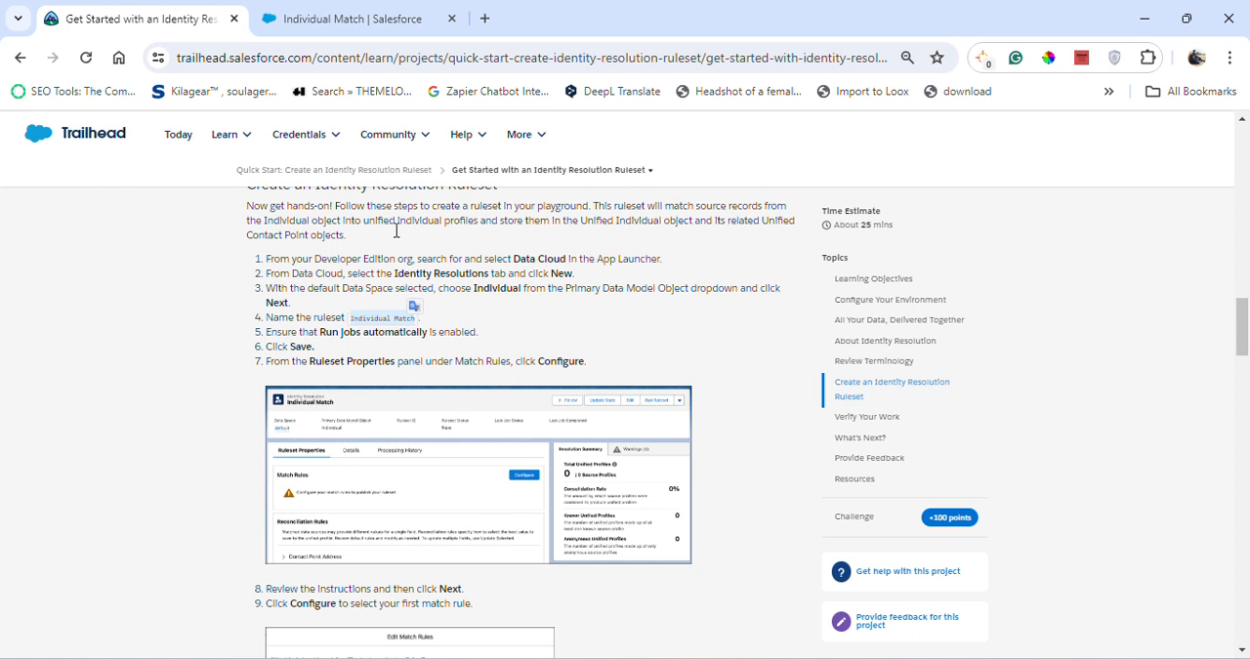
{"action": "left_click", "coordinate": [342, 19]}
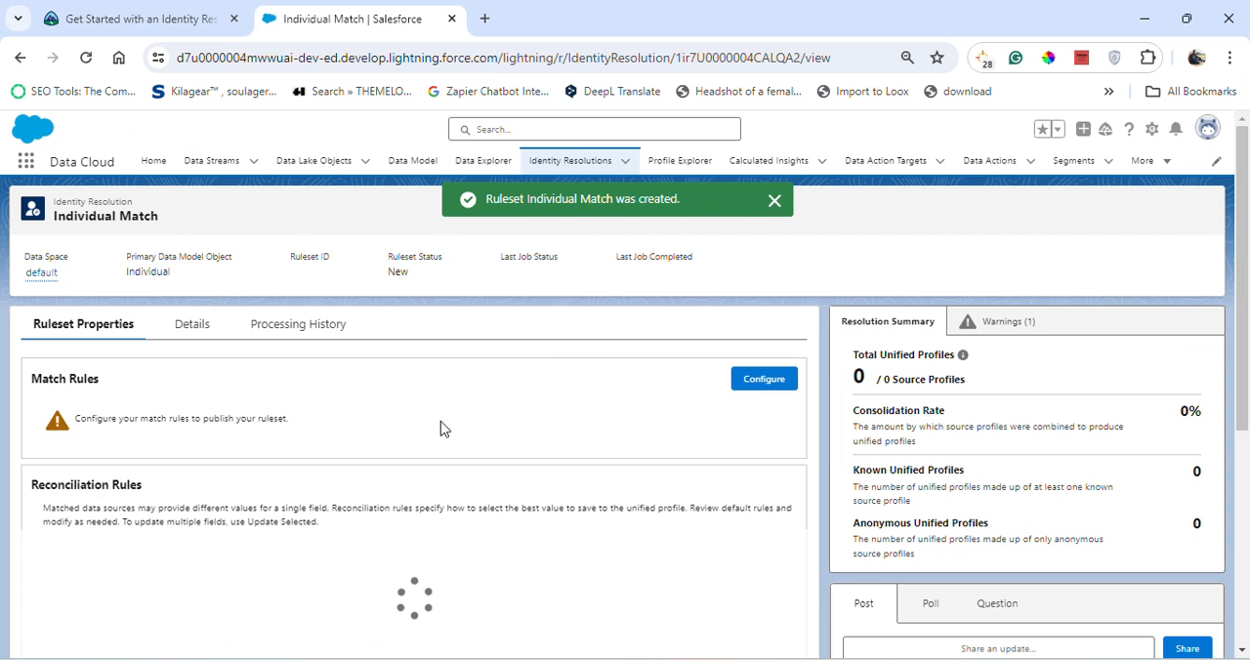
{"action": "left_click", "coordinate": [136, 13]}
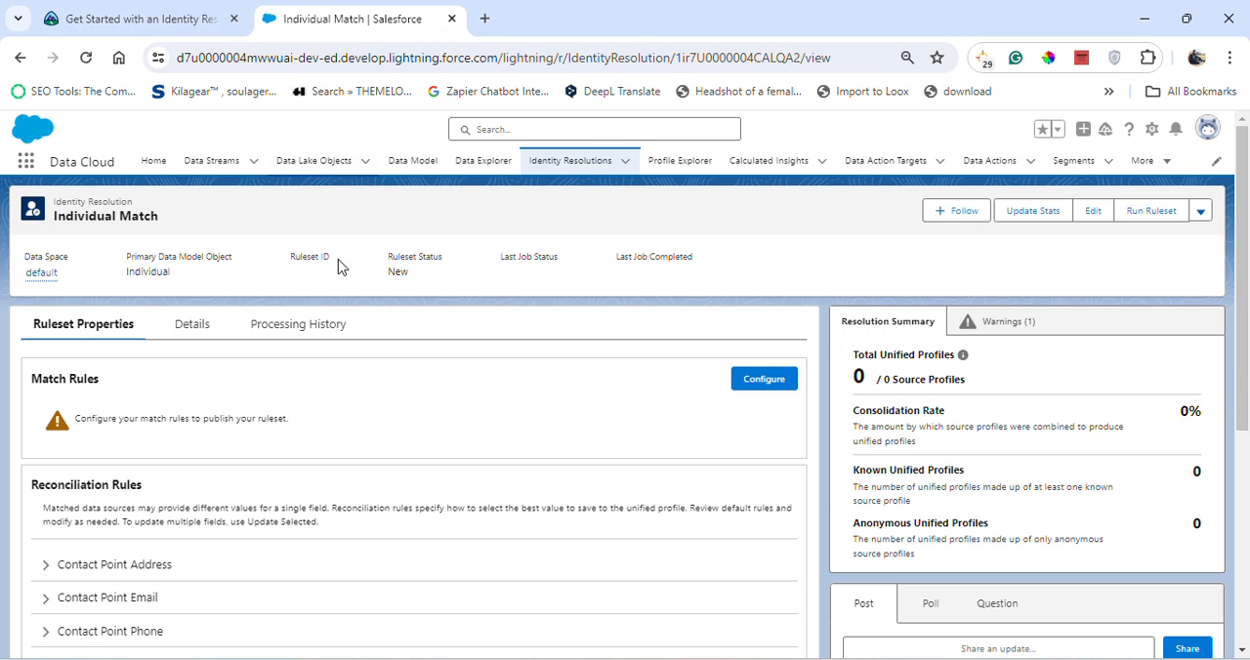
{"action": "left_click", "coordinate": [352, 14]}
{"action": "left_click", "coordinate": [767, 382]}
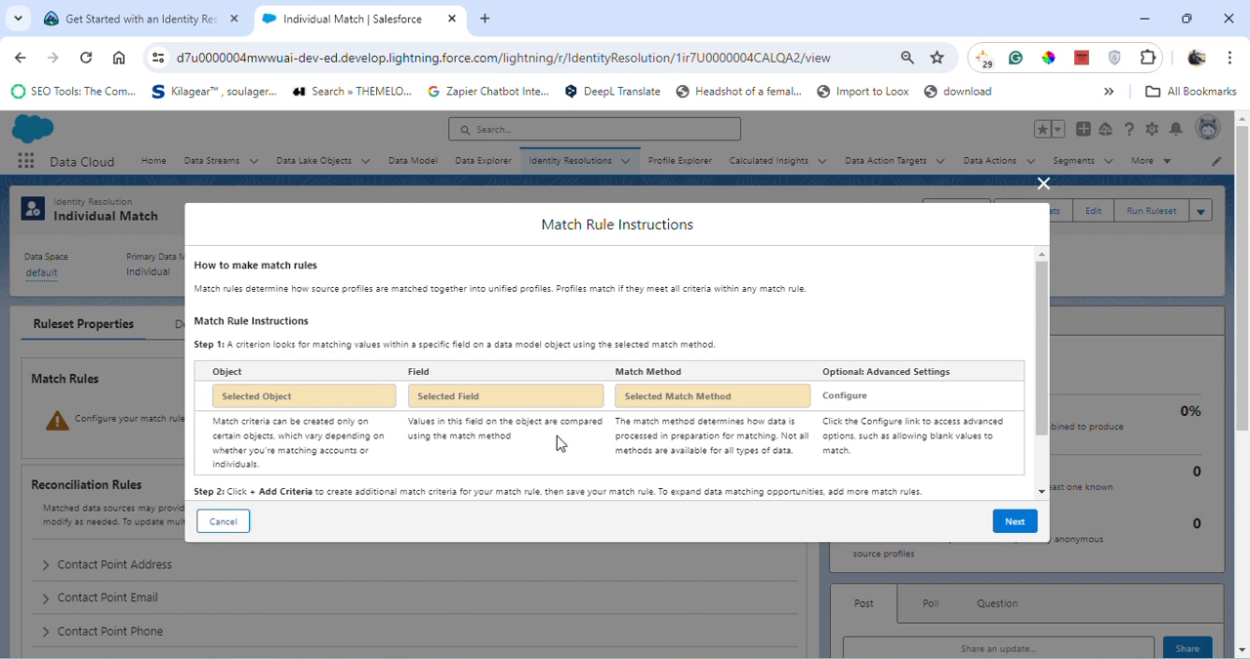
- Read the next Trailhead steps, review the Match Rule Instructions in Salesforce and continue to the match rule list
{"action": "left_click", "coordinate": [168, 13]}
{"action": "scroll", "coordinate": [505, 416], "scroll_direction": "down", "scroll_amount": 3}
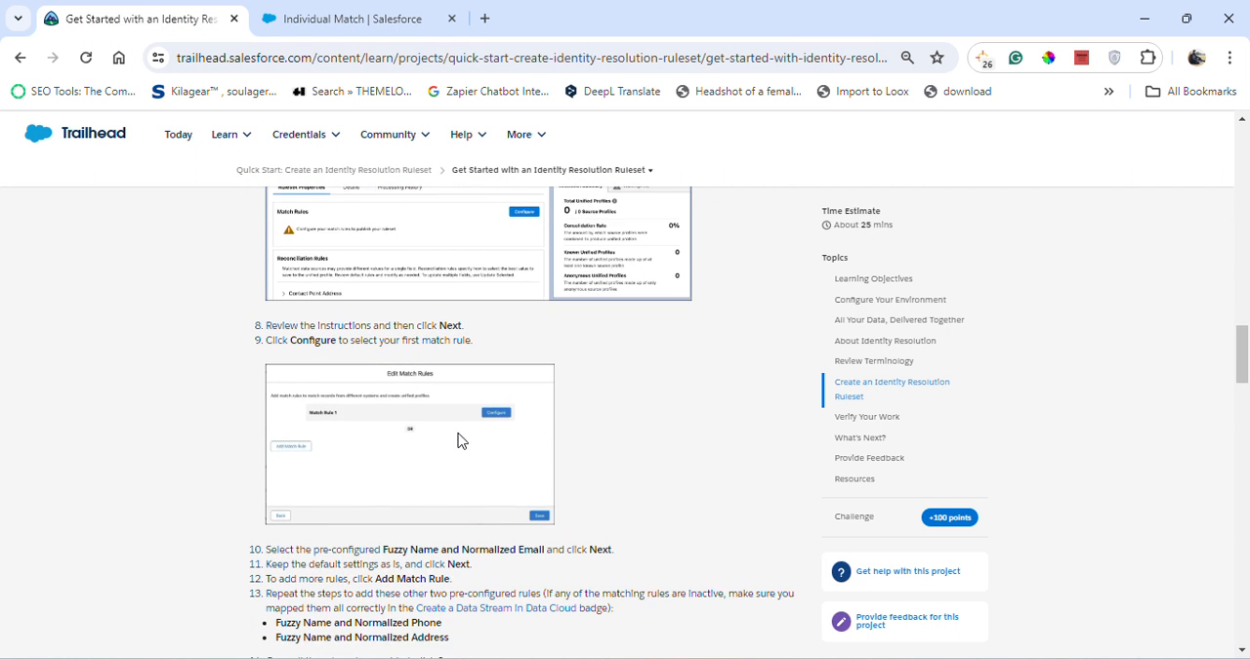
{"action": "left_click", "coordinate": [399, 8]}
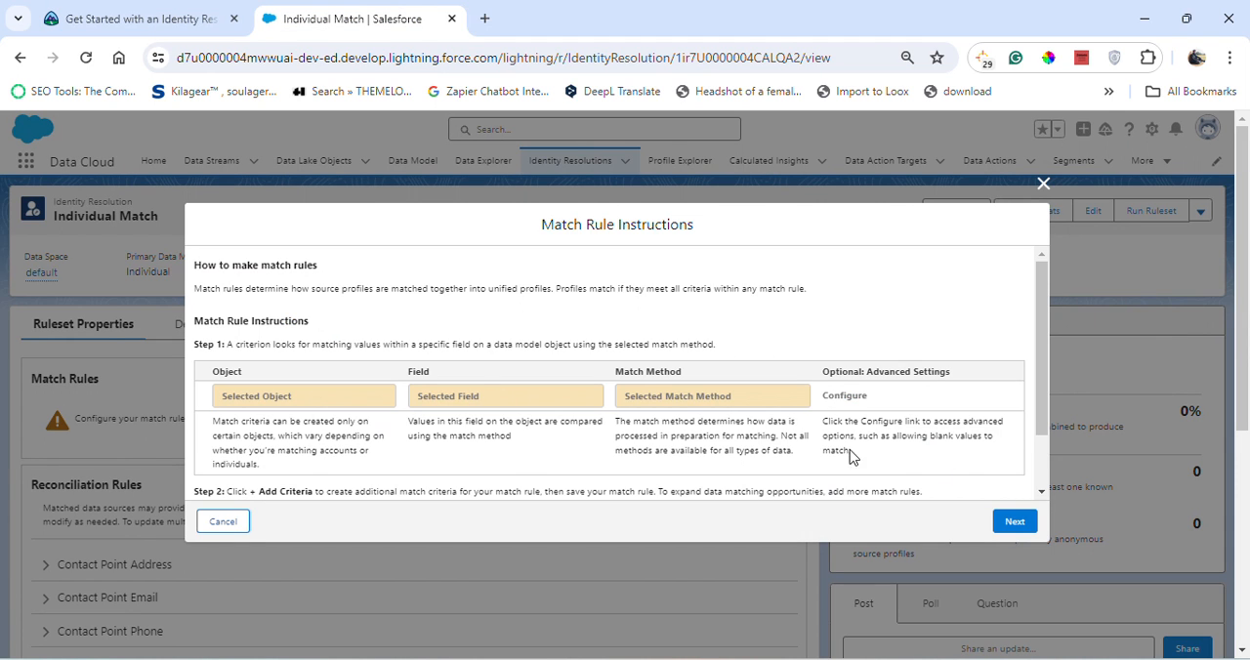
{"action": "scroll", "coordinate": [800, 461], "scroll_direction": "down", "scroll_amount": 1}
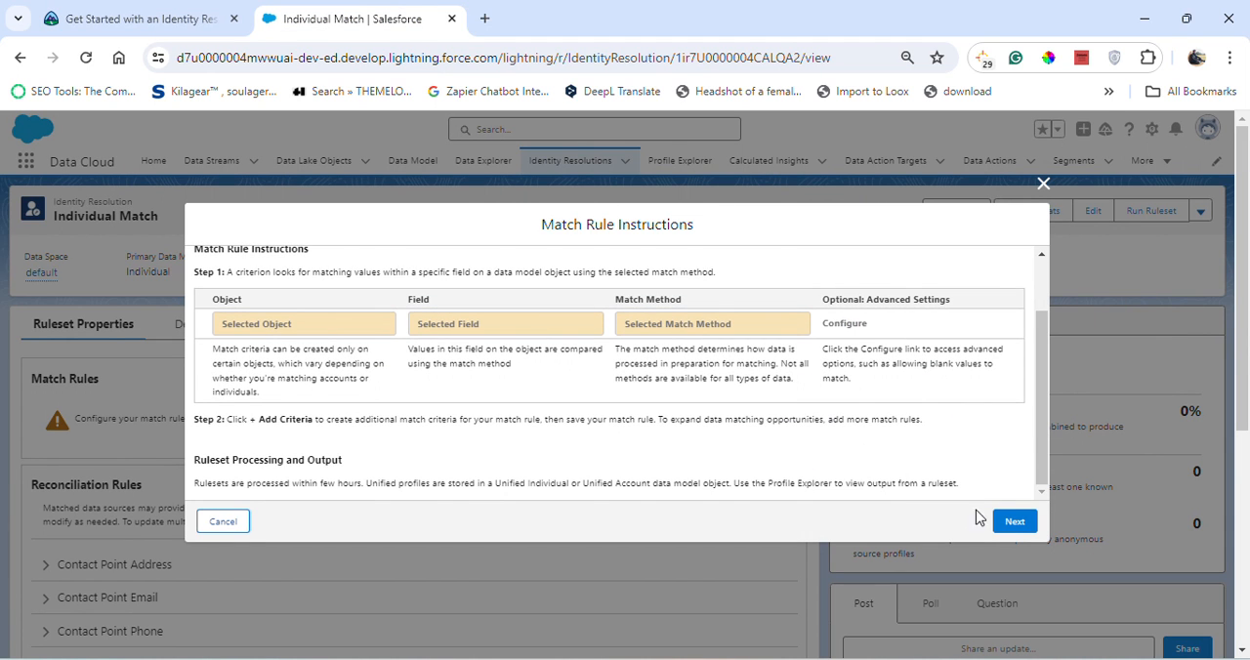
{"action": "left_click", "coordinate": [1015, 522]}
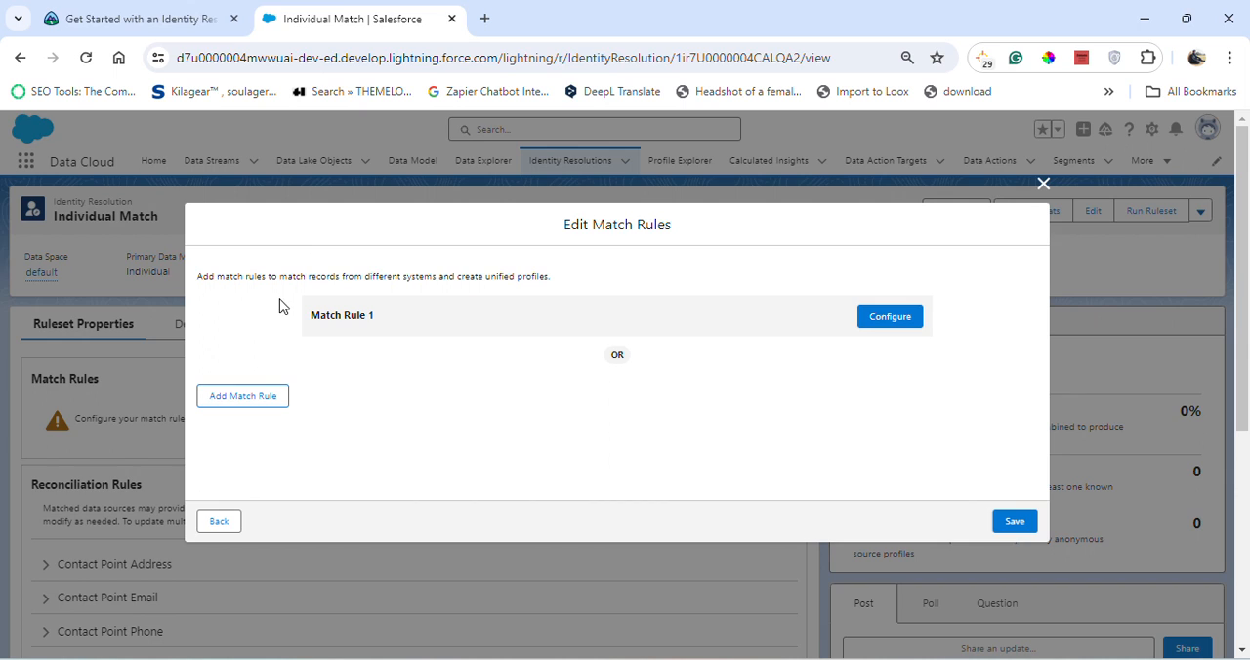
- Compare the match rule list with the Trailhead instructions, then open Match Rule 1 for configuration in Salesforce
{"action": "left_click", "coordinate": [174, 12]}
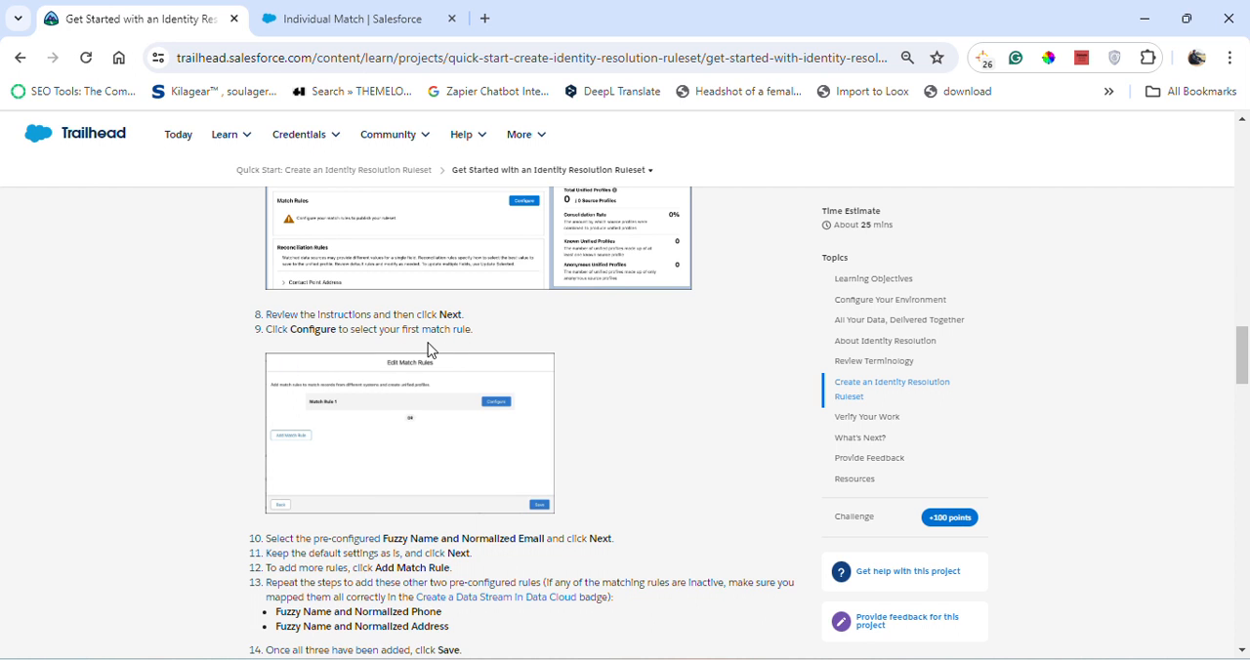
{"action": "left_click", "coordinate": [363, 18]}
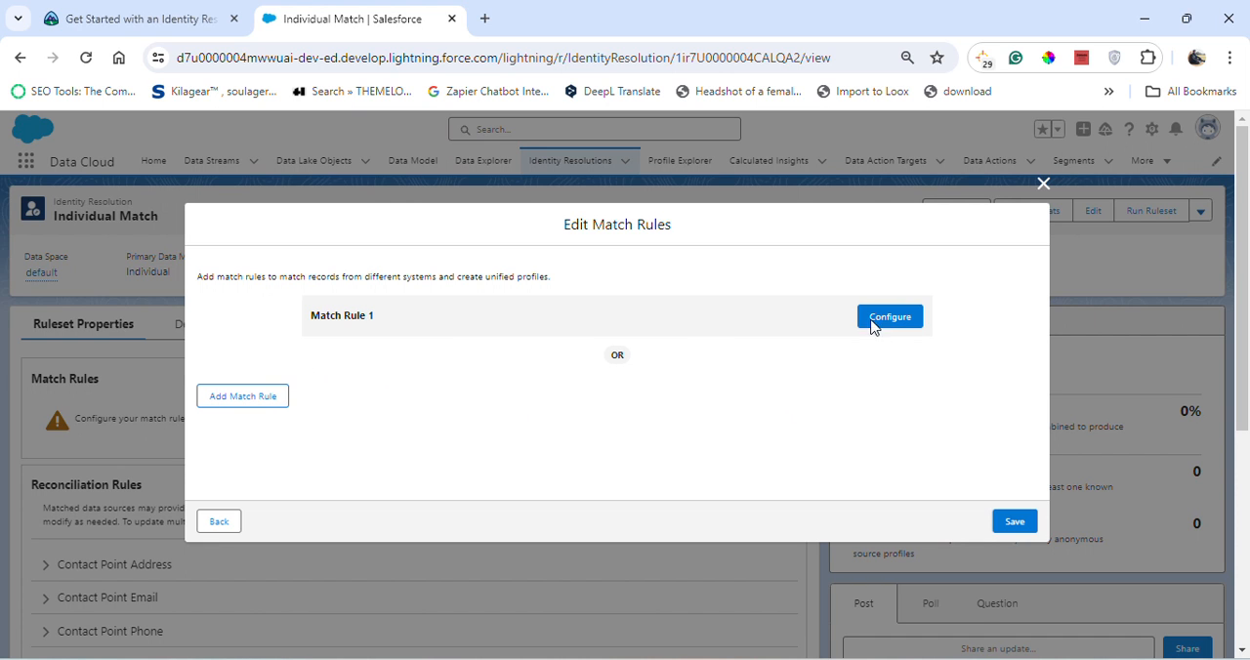
{"action": "left_click", "coordinate": [64, 24]}
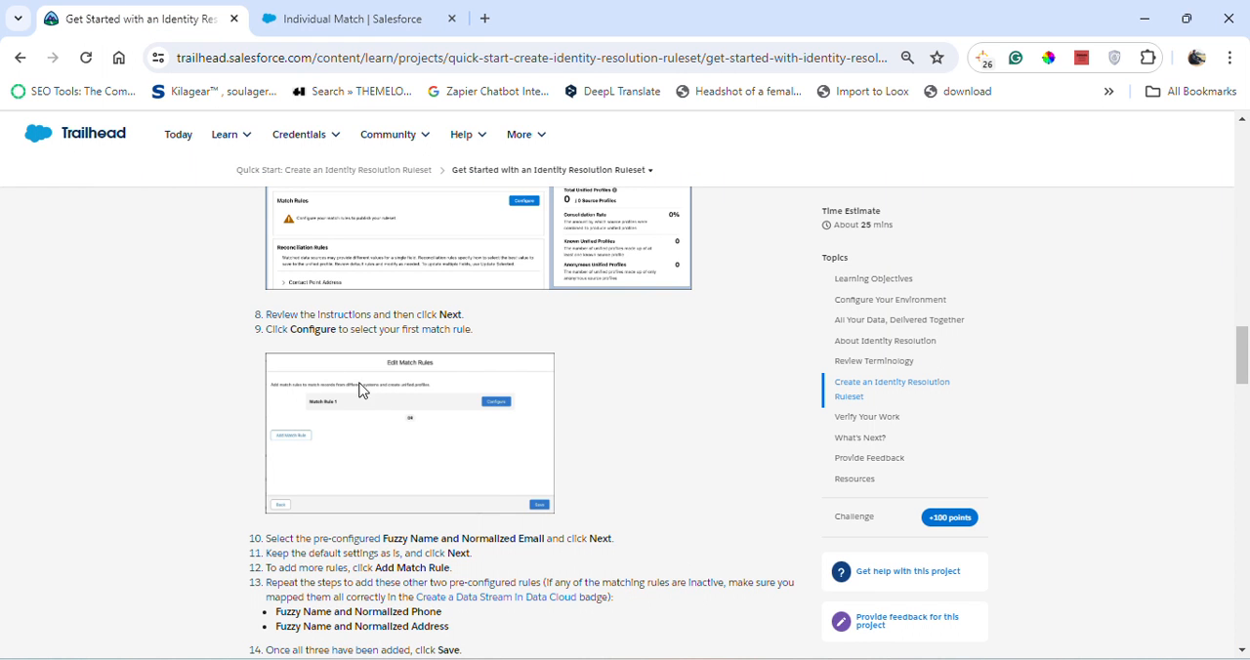
{"action": "left_click", "coordinate": [354, 18]}
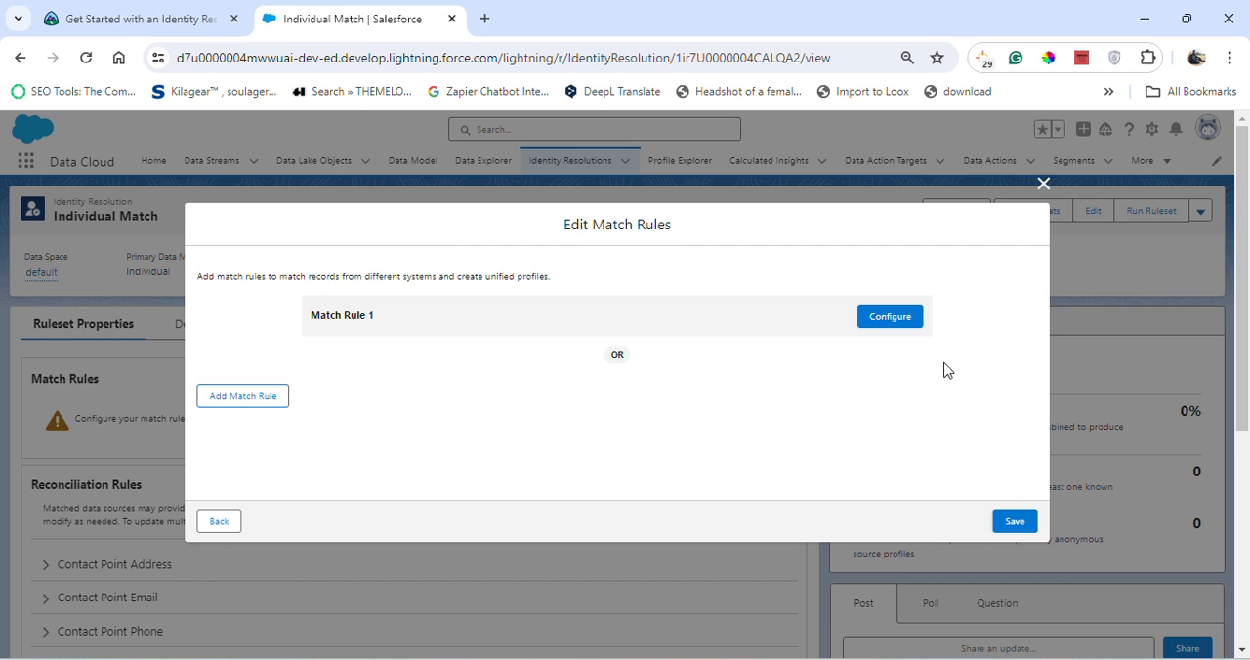
{"action": "left_click", "coordinate": [902, 320]}
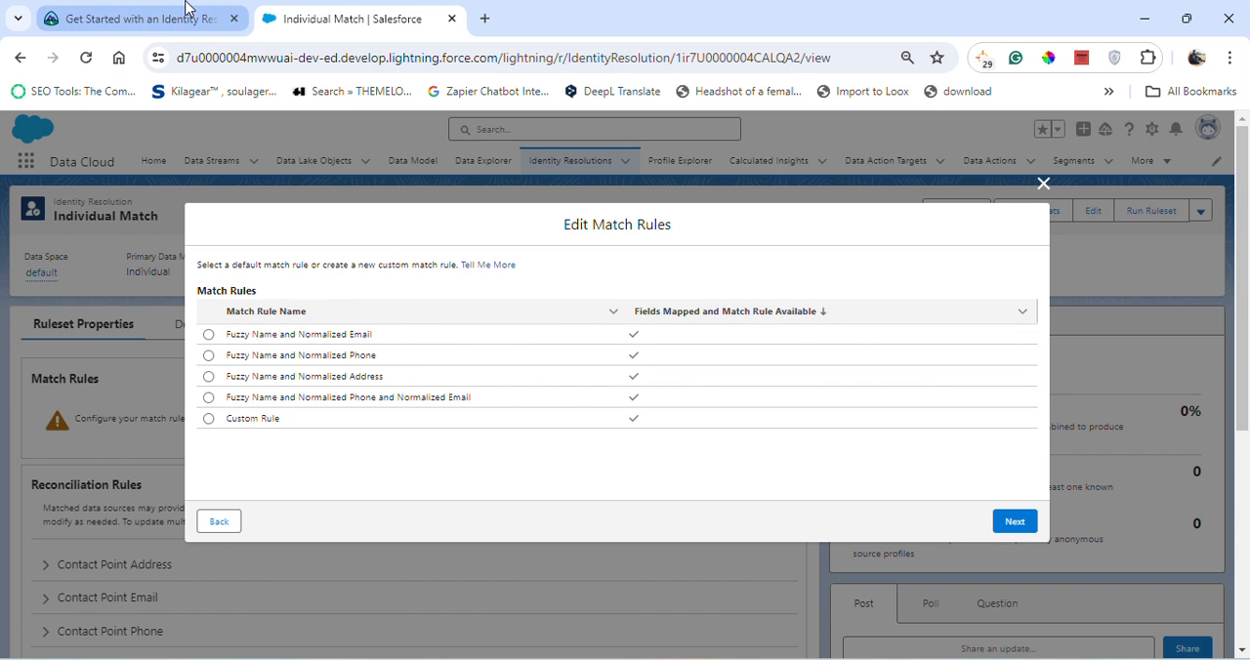
- As the Trailhead instructions specify, choose the default rule Fuzzy Name and Normalized Email for Match Rule 1 and continue to its criteria
{"action": "left_click", "coordinate": [147, 19]}
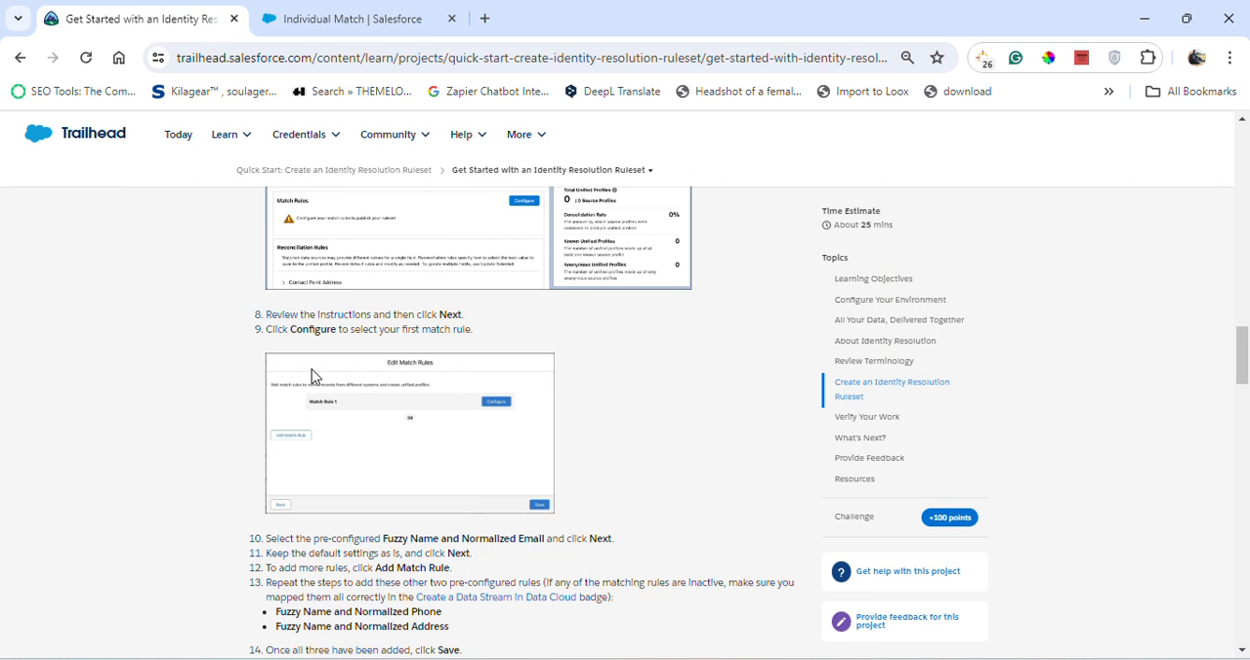
{"action": "left_click", "coordinate": [348, 20]}
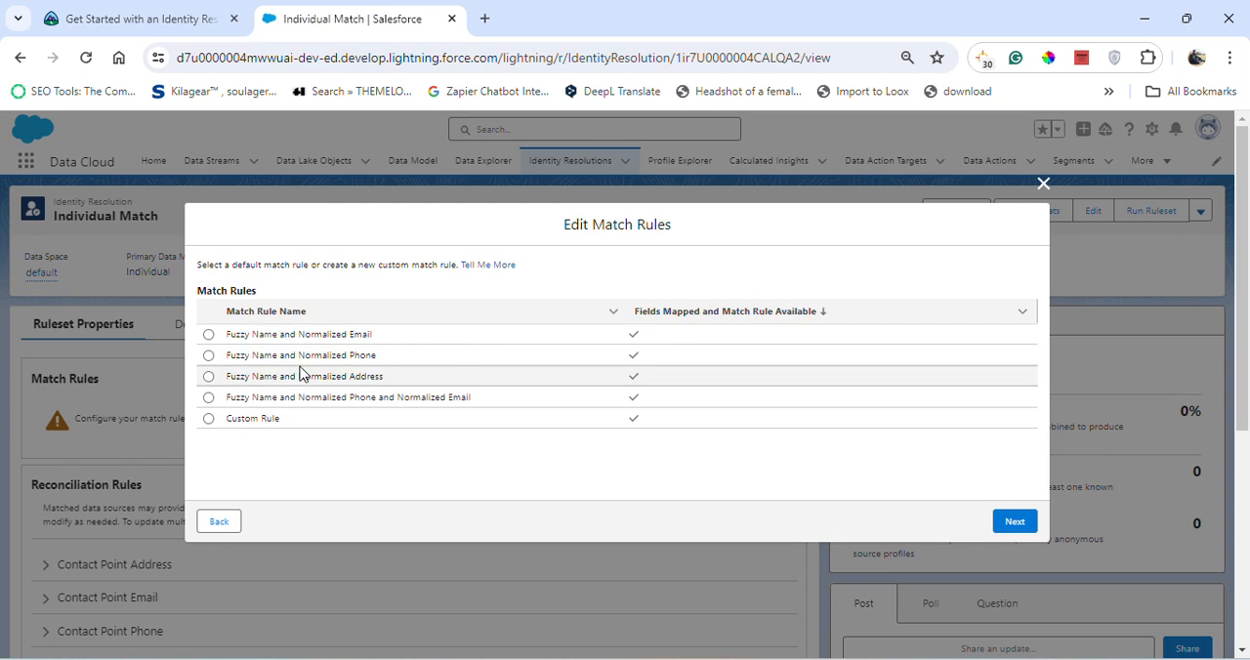
{"action": "left_click", "coordinate": [208, 334]}
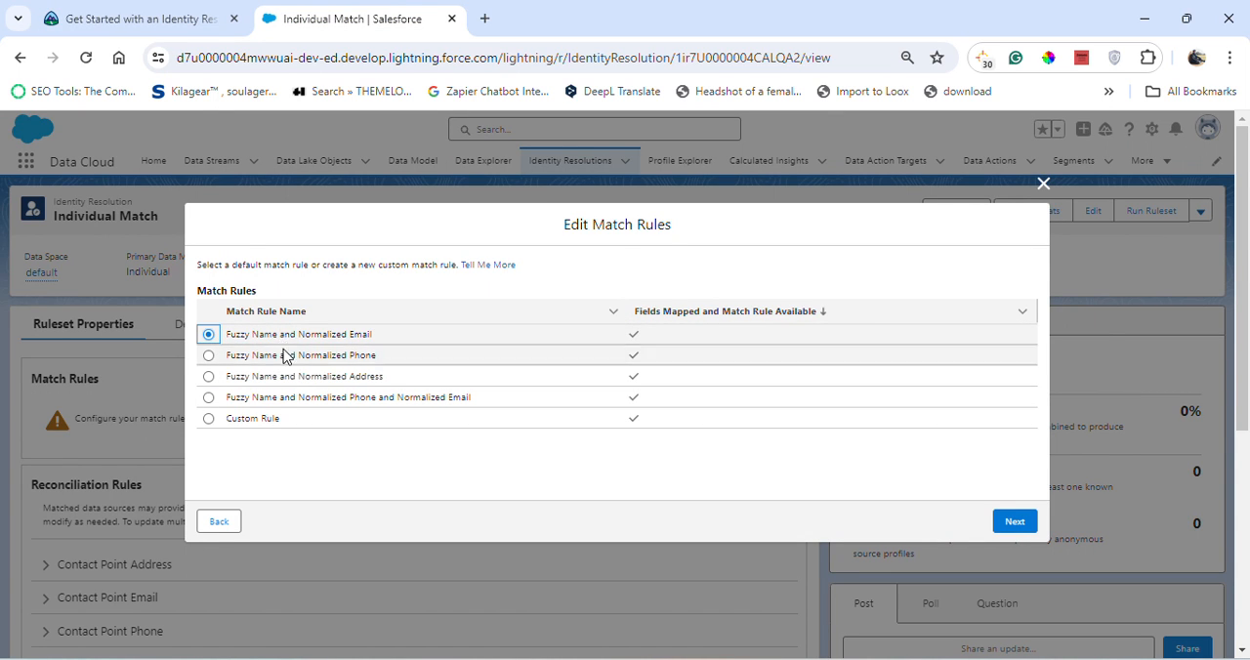
{"action": "left_click", "coordinate": [156, 14]}
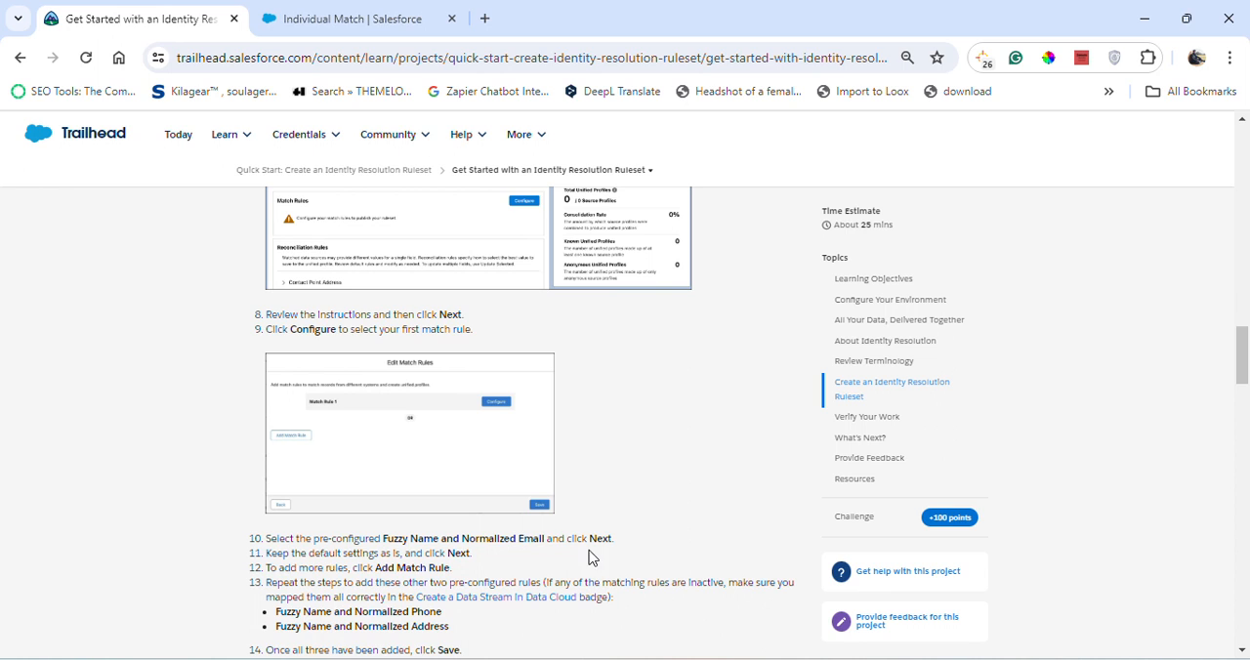
{"action": "left_click", "coordinate": [405, 28]}
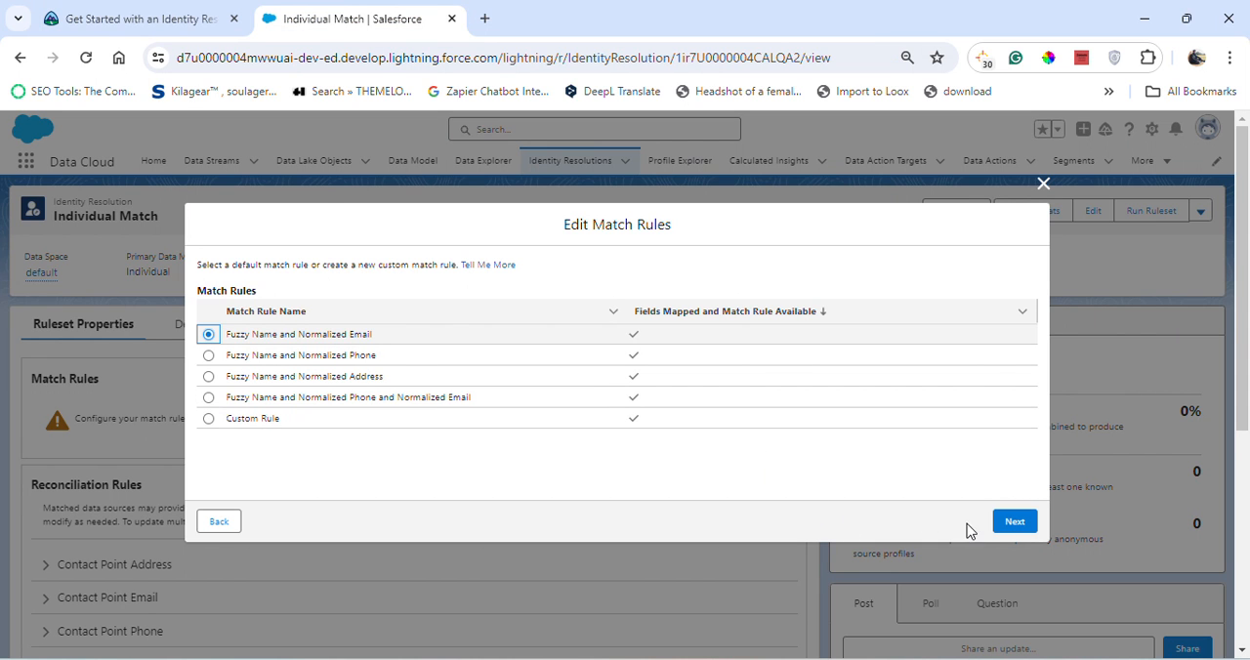
{"action": "left_click", "coordinate": [1014, 524]}
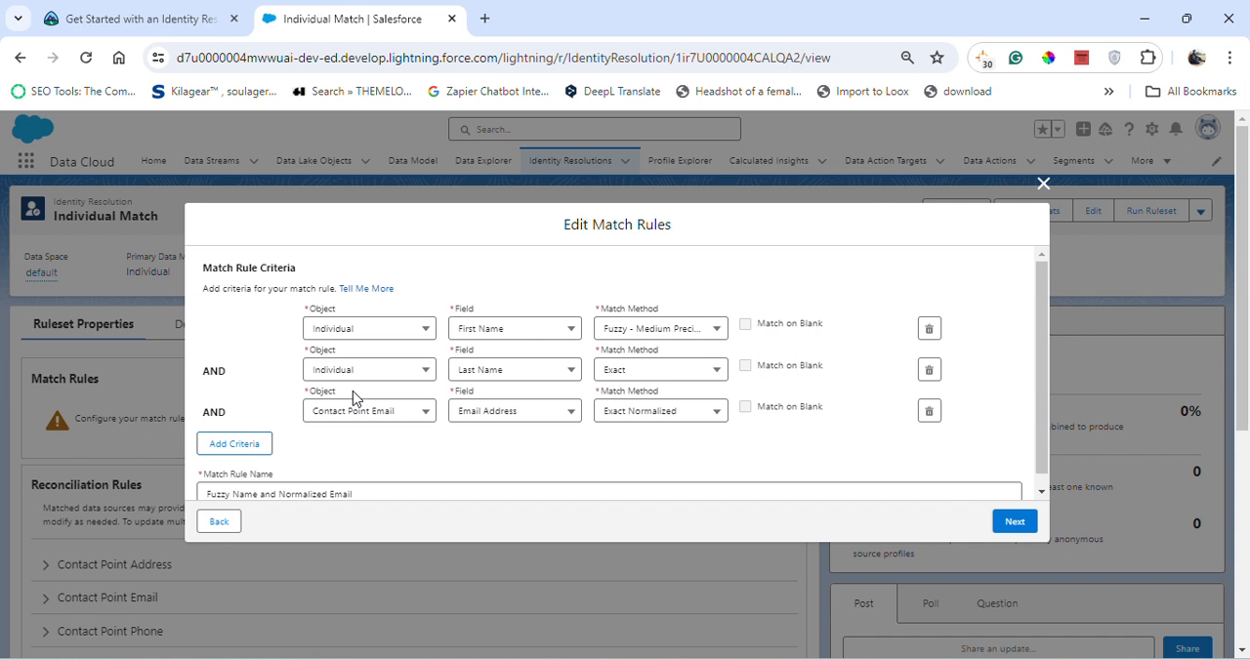
- Check the next Trailhead steps, then accept the default criteria of the Fuzzy Name and Normalized Email rule in Salesforce
{"action": "left_click", "coordinate": [127, 13]}
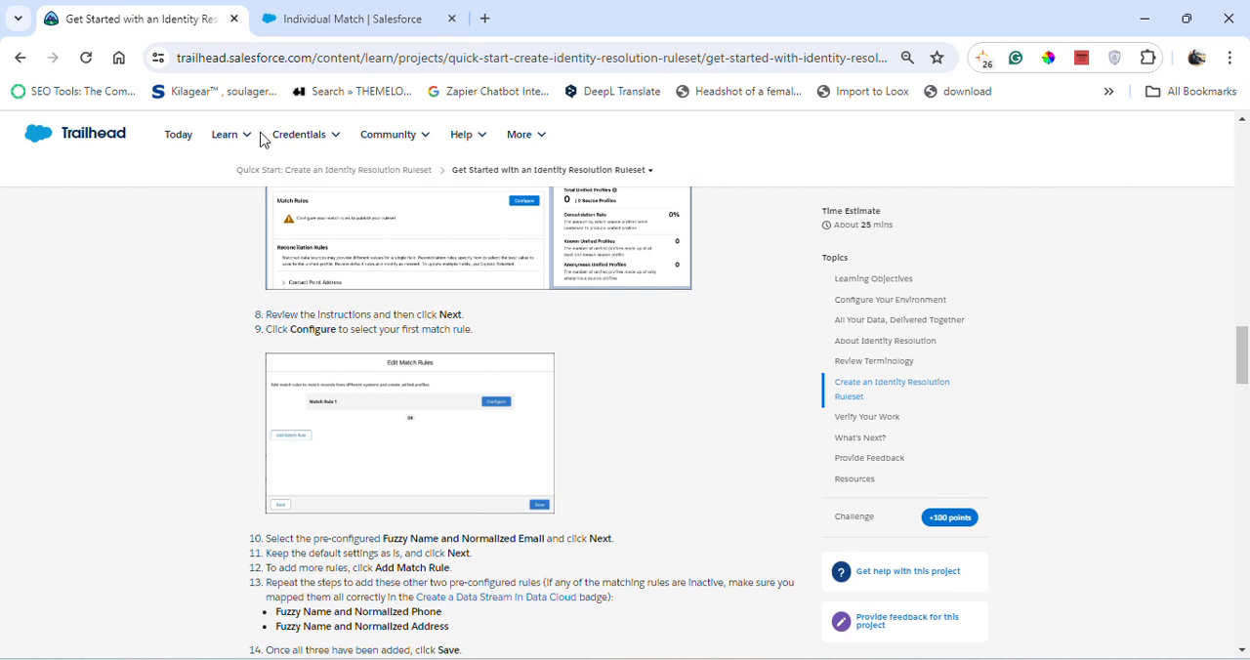
{"action": "scroll", "coordinate": [401, 500], "scroll_direction": "down", "scroll_amount": 1}
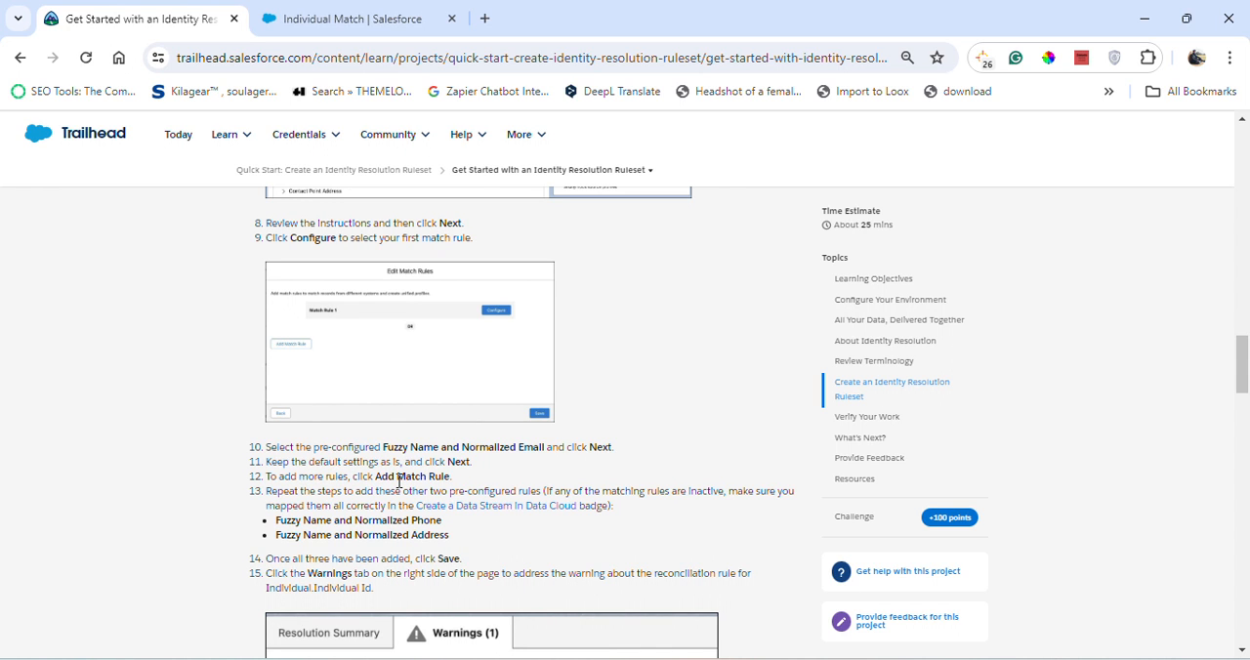
{"action": "left_click", "coordinate": [426, 12]}
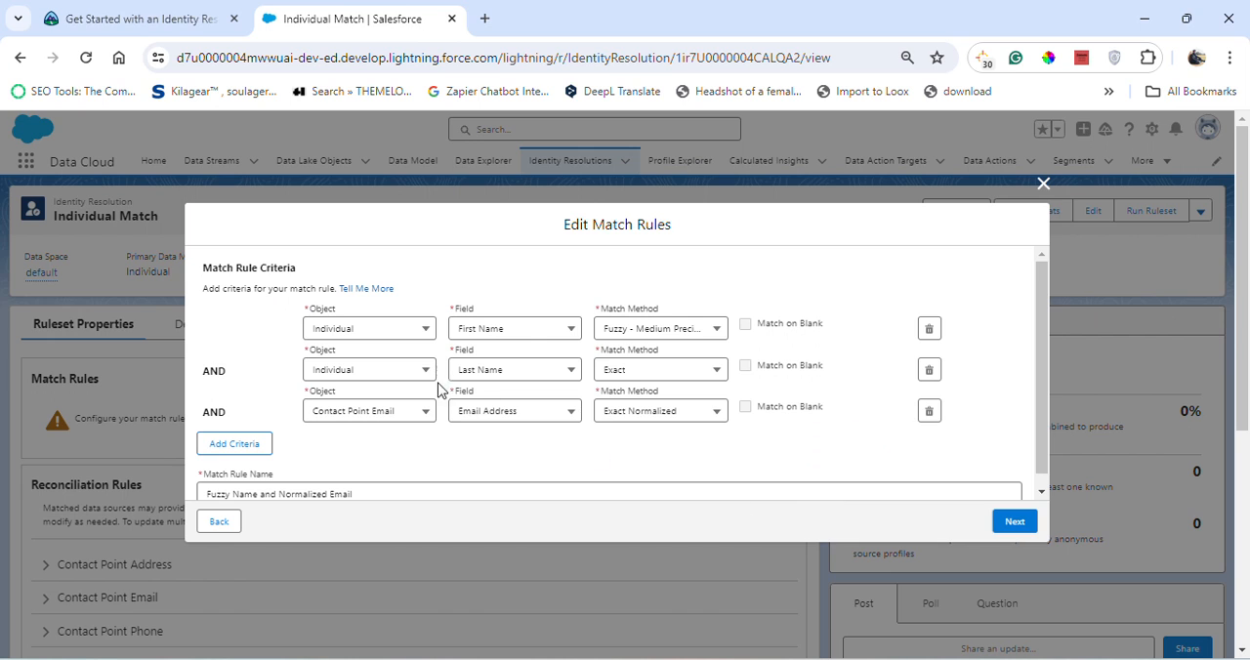
{"action": "scroll", "coordinate": [913, 430], "scroll_direction": "down", "scroll_amount": 3}
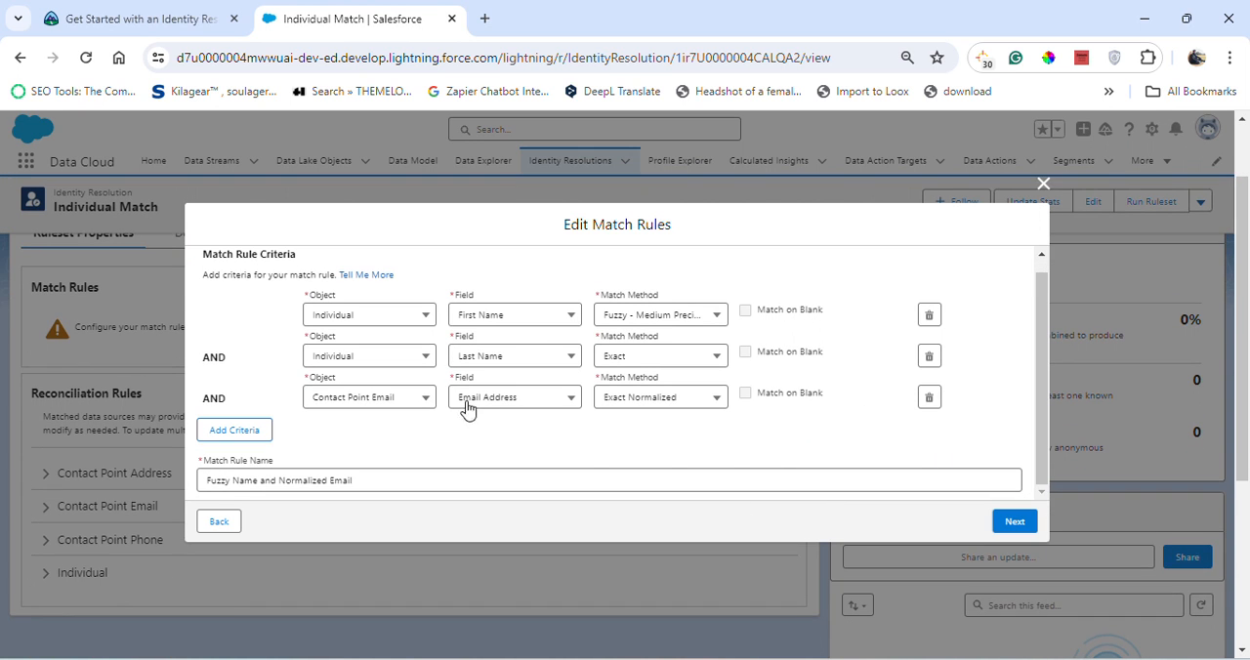
{"action": "left_click", "coordinate": [1026, 523]}
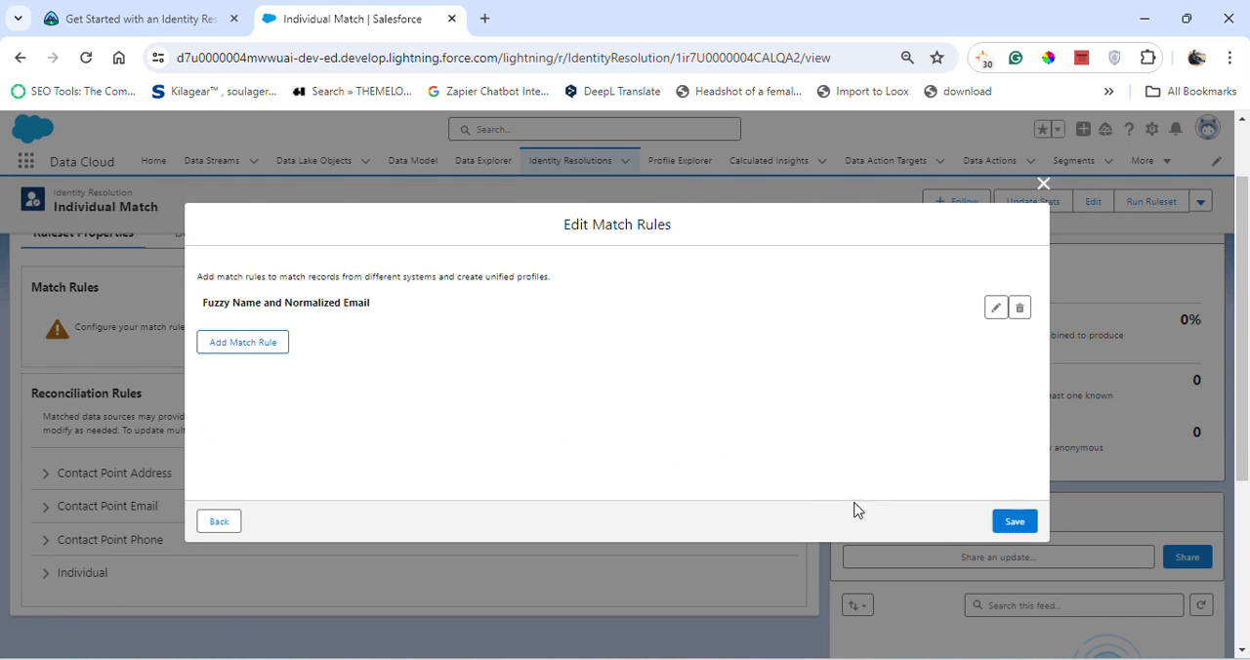
- As Trailhead instructs, add a second match rule in Salesforce and select the default rule Fuzzy Name and Normalized Phone
{"action": "left_click", "coordinate": [195, 17]}
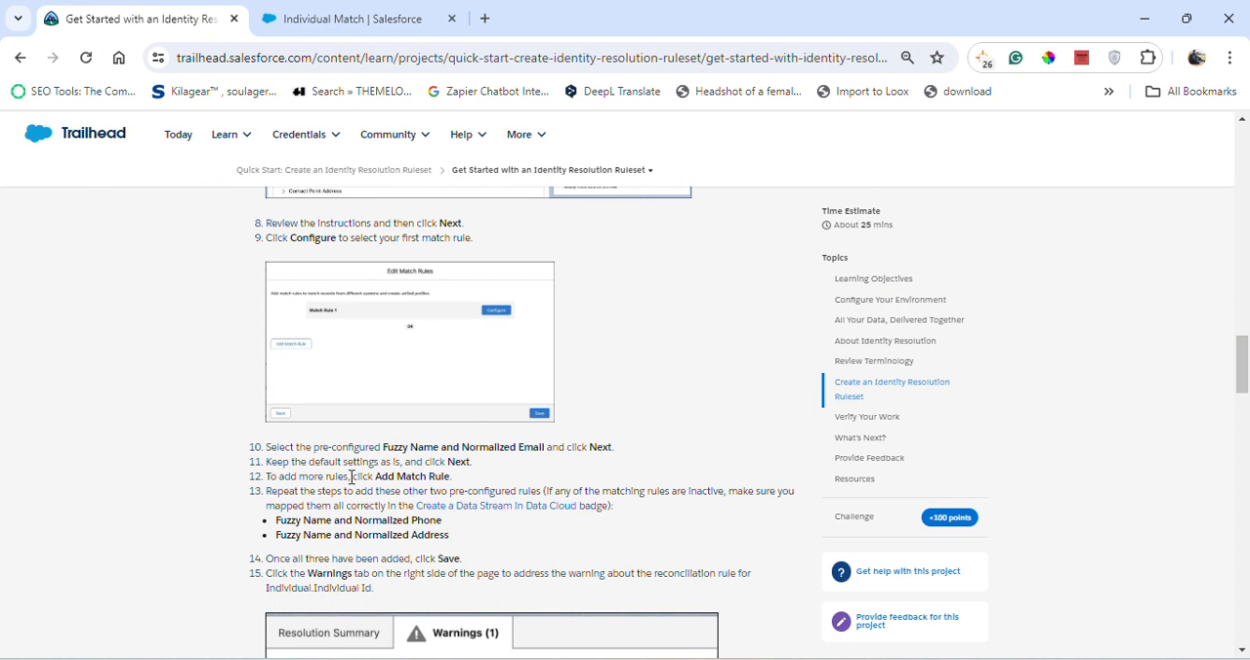
{"action": "left_click", "coordinate": [403, 17]}
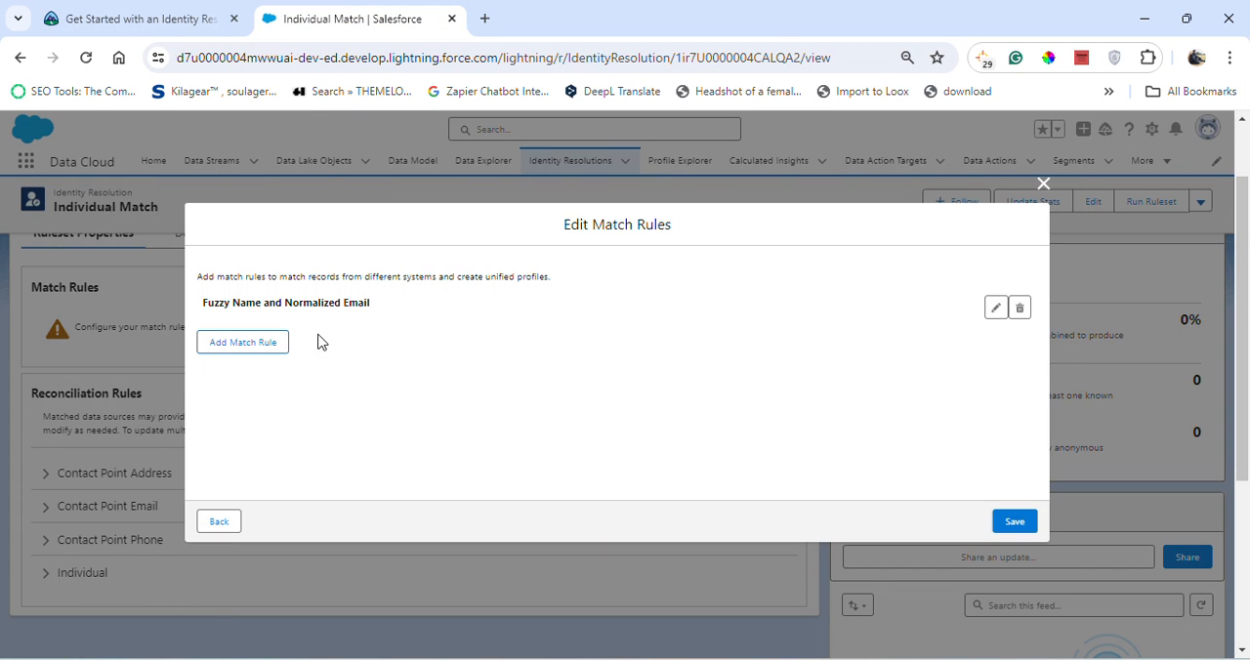
{"action": "left_click", "coordinate": [262, 347]}
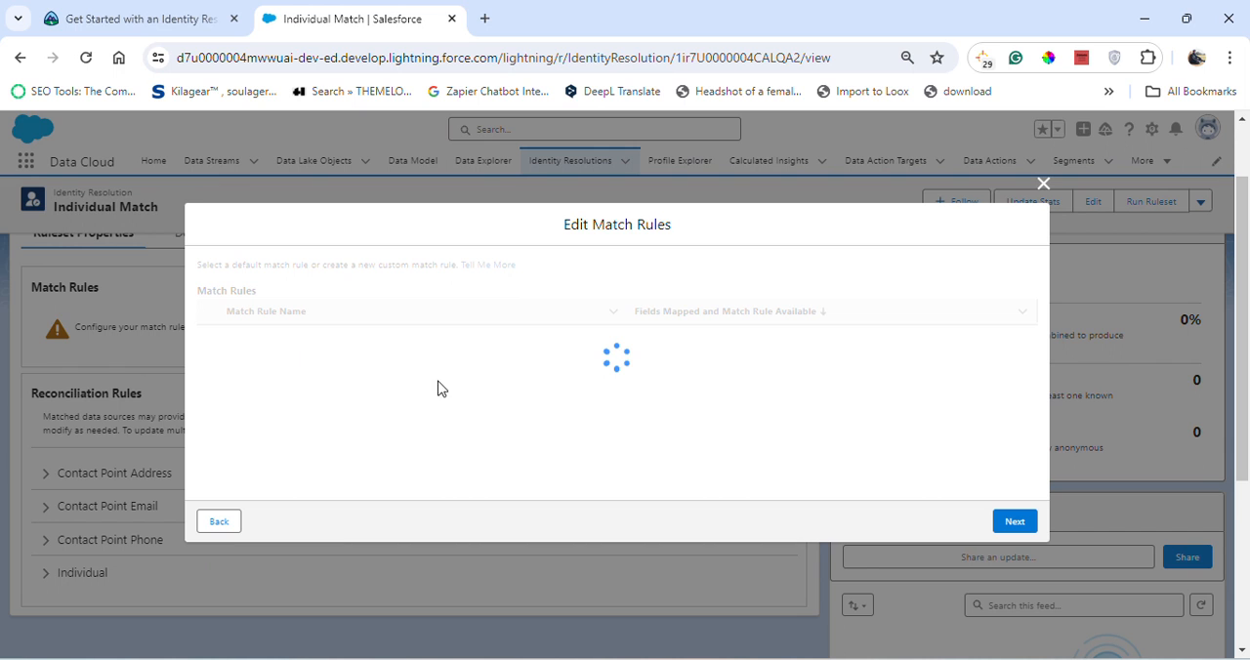
{"action": "left_click", "coordinate": [168, 8]}
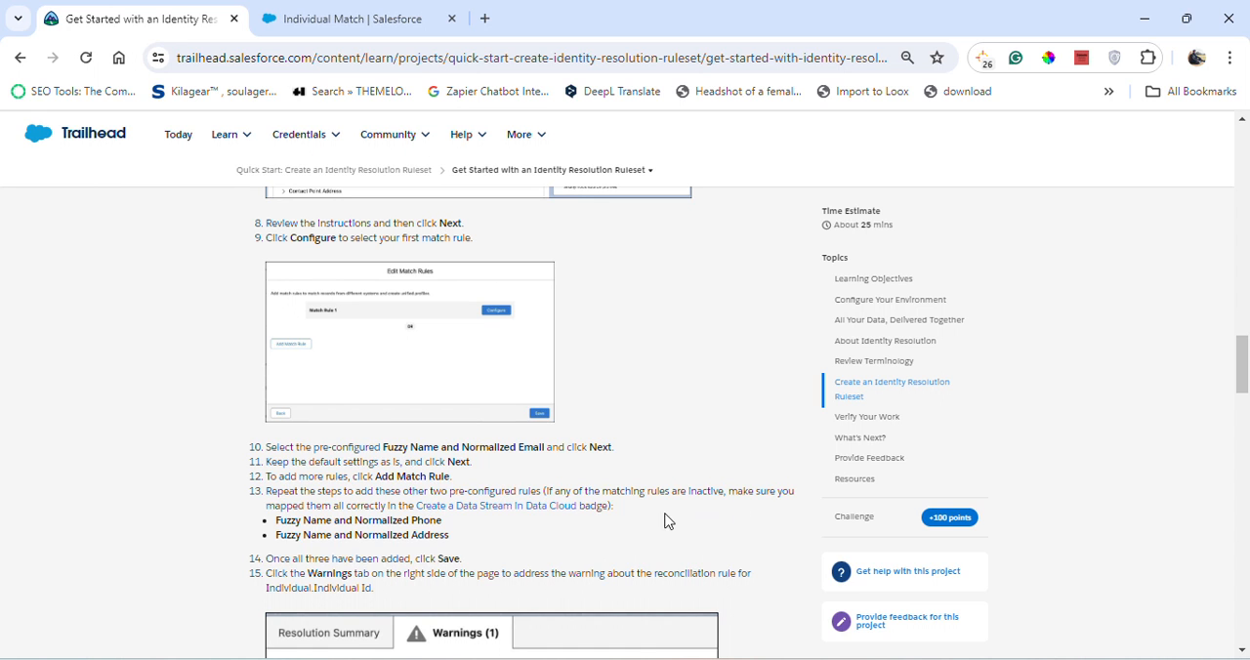
{"action": "left_click", "coordinate": [377, 16]}
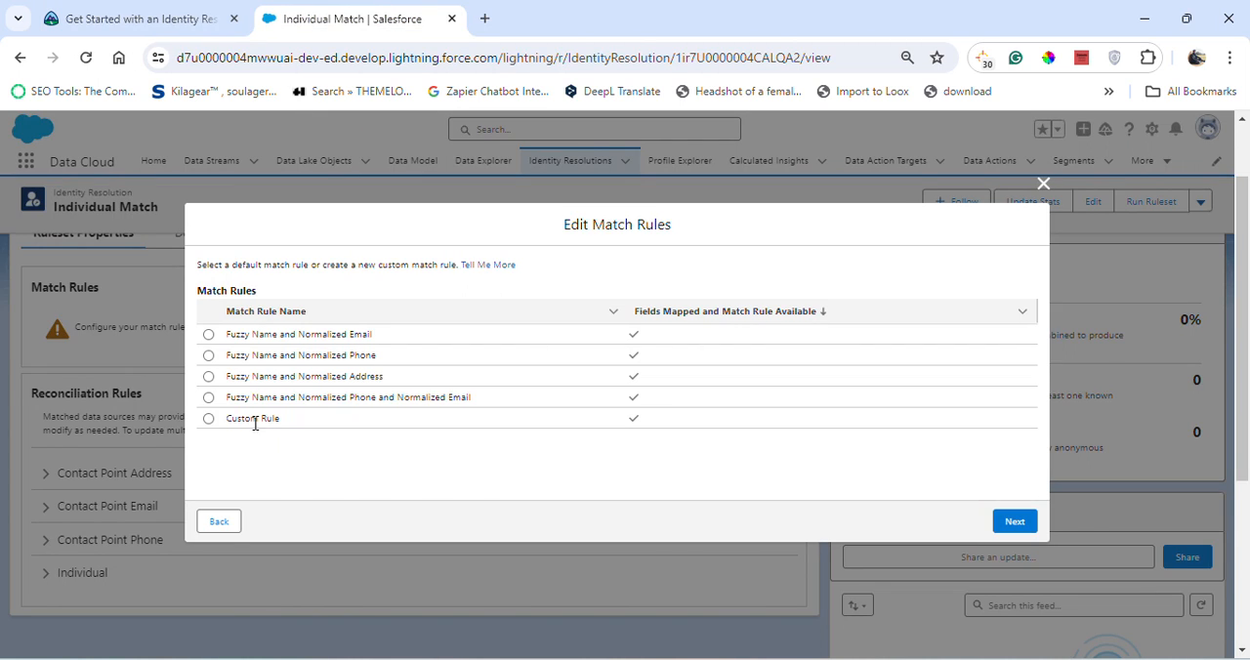
{"action": "left_click", "coordinate": [208, 357]}
{"action": "left_click", "coordinate": [208, 378]}
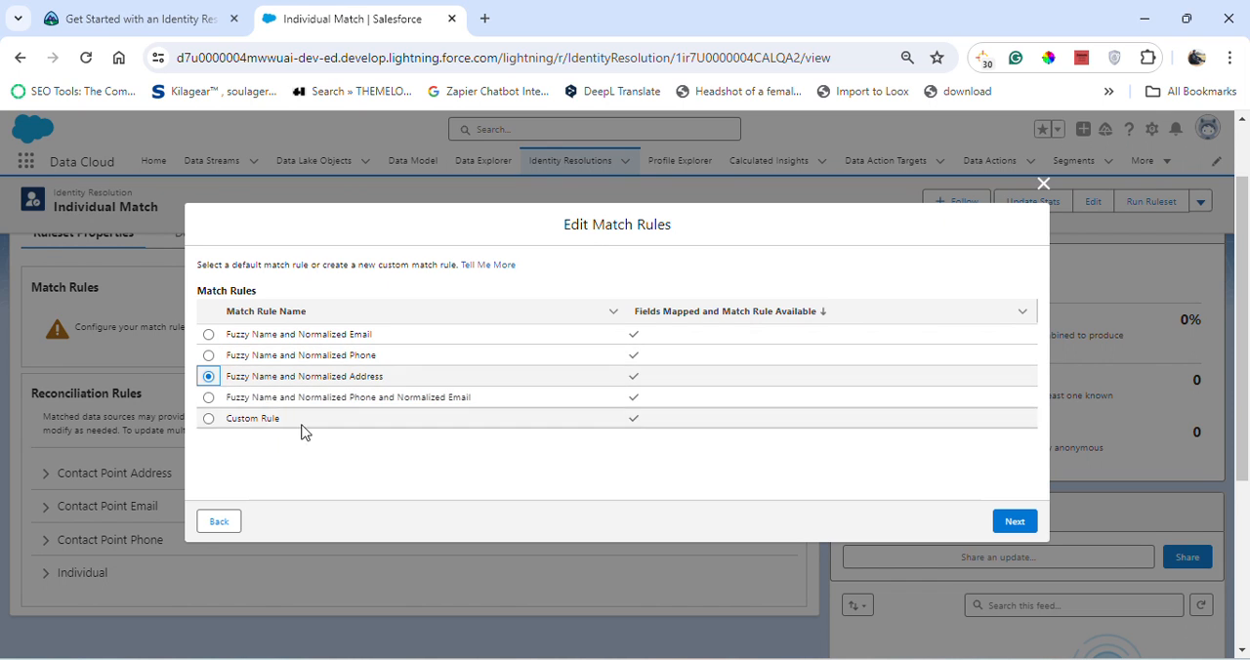
{"action": "left_click", "coordinate": [208, 355]}
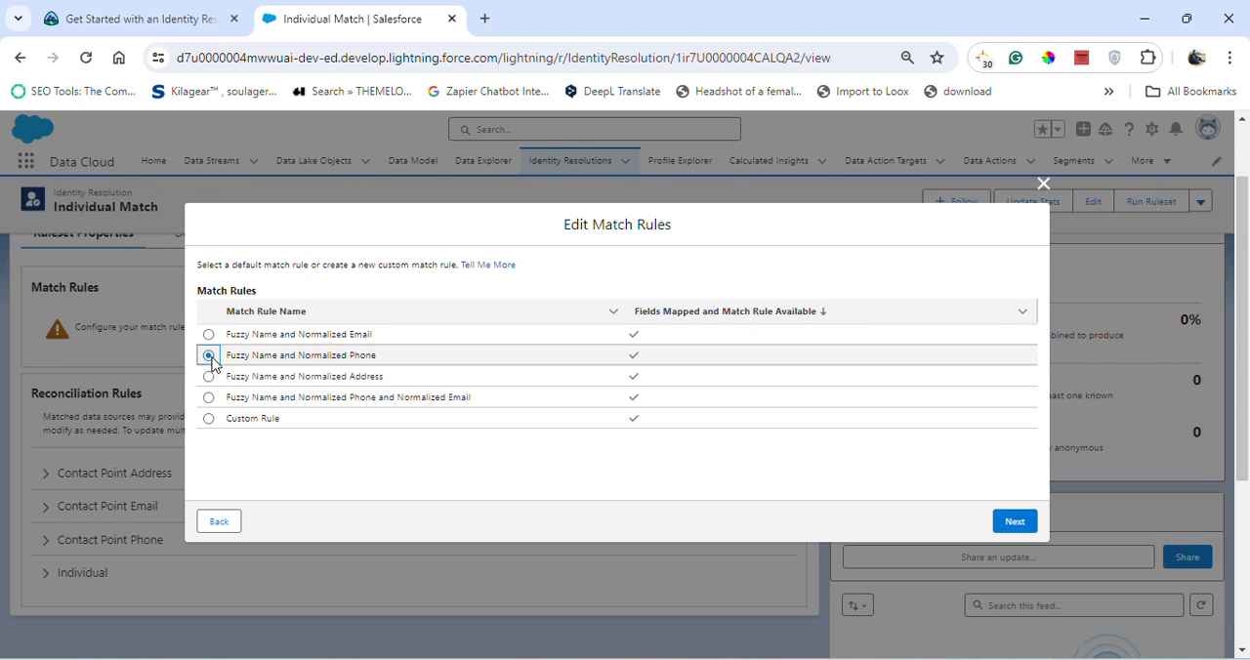
- Recheck the required rules on Trailhead, then continue to the criteria of the Fuzzy Name and Normalized Phone rule in Salesforce
{"action": "left_click", "coordinate": [200, 17]}
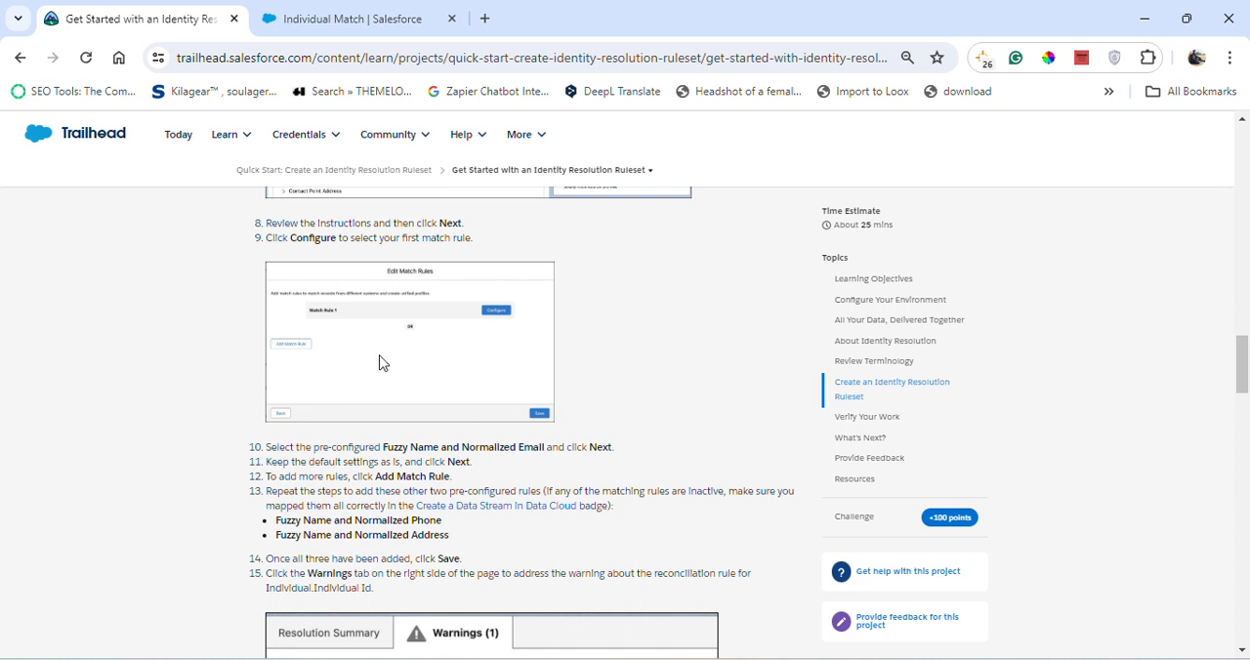
{"action": "left_click", "coordinate": [384, 12]}
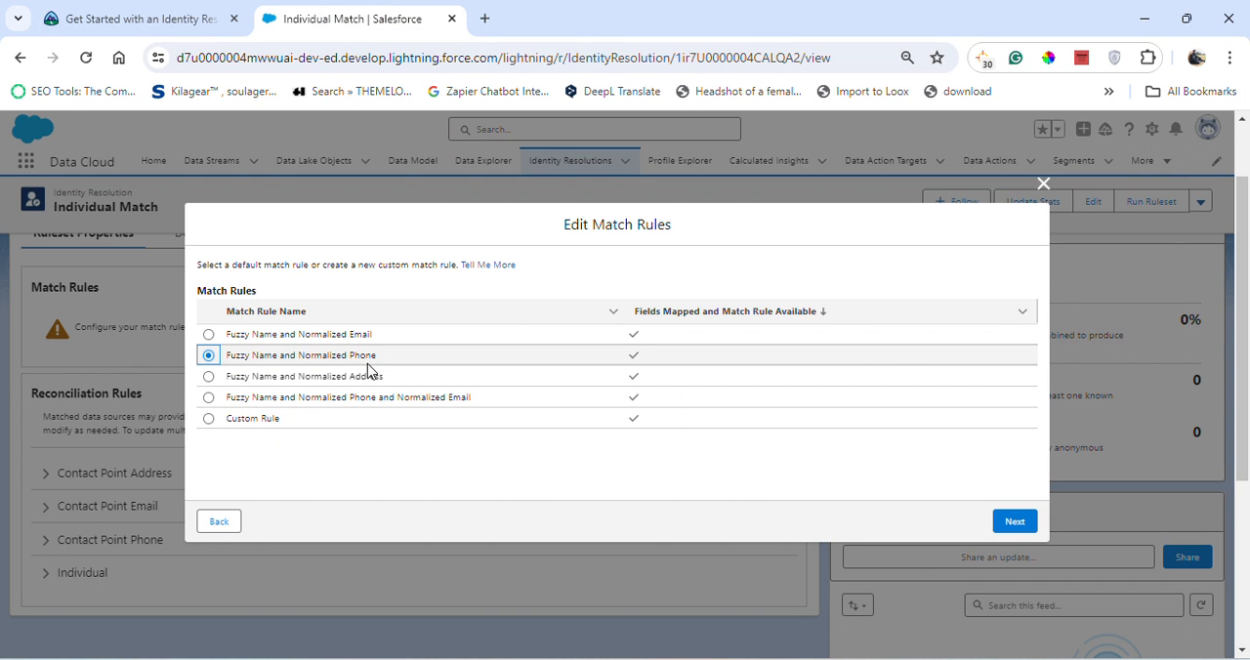
{"action": "left_click", "coordinate": [119, 10]}
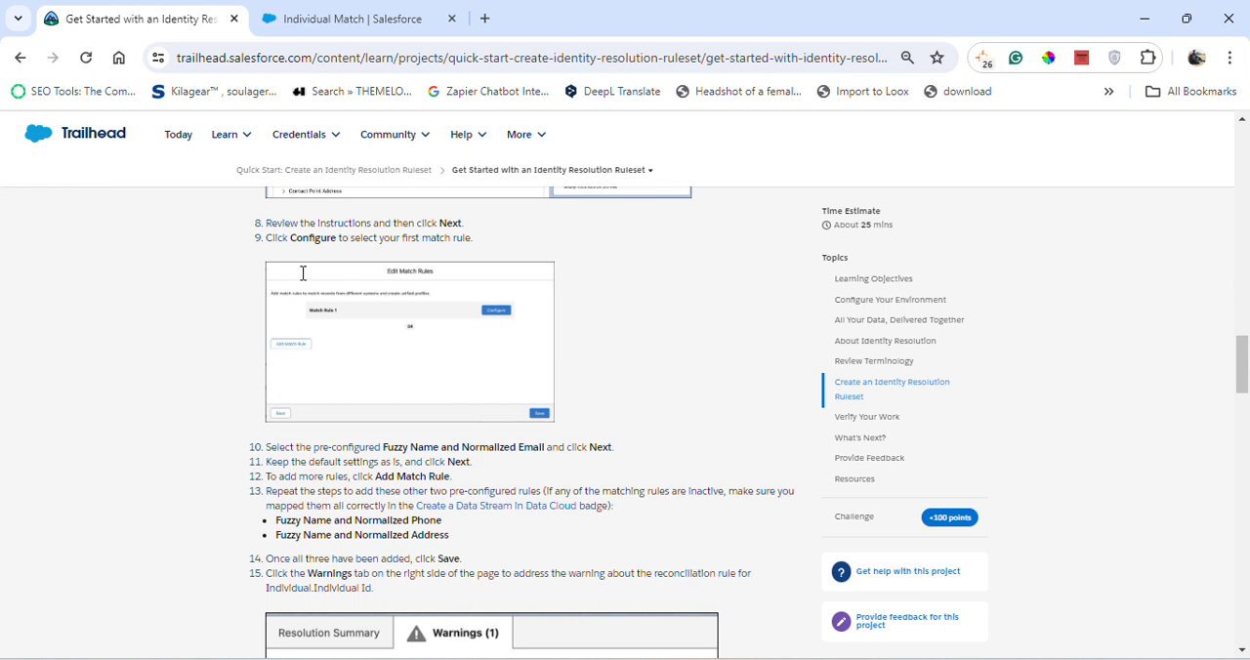
{"action": "key", "text": "ctrl+Tab"}
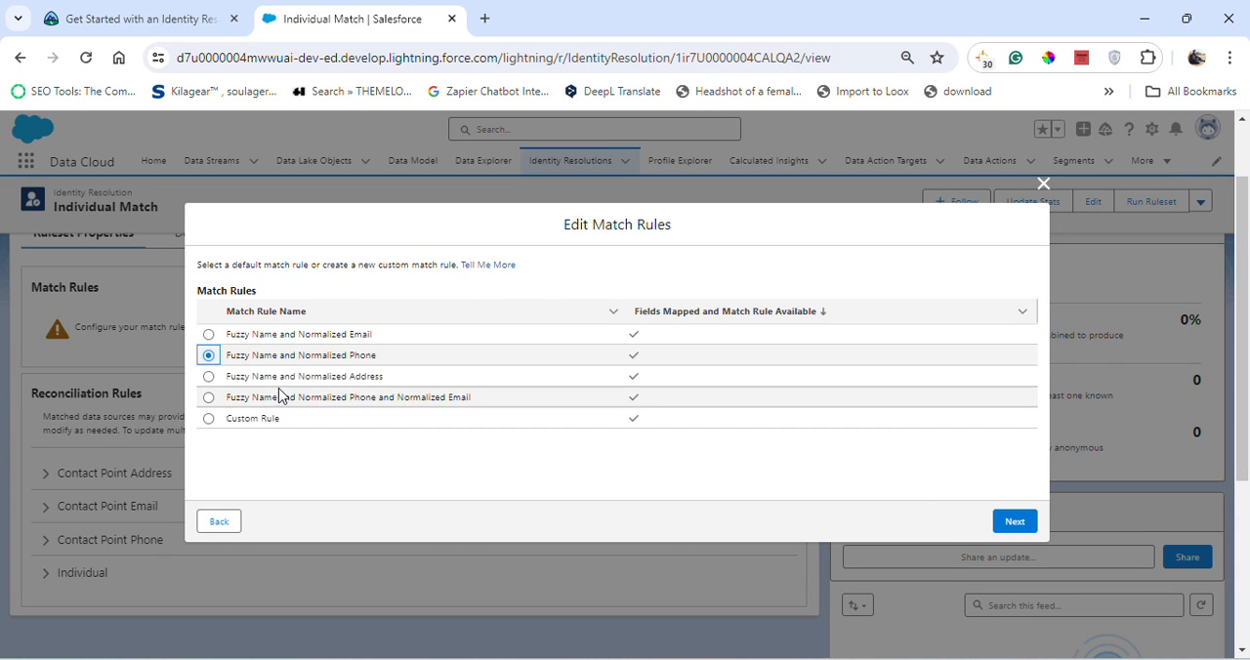
{"action": "left_click", "coordinate": [1015, 521]}
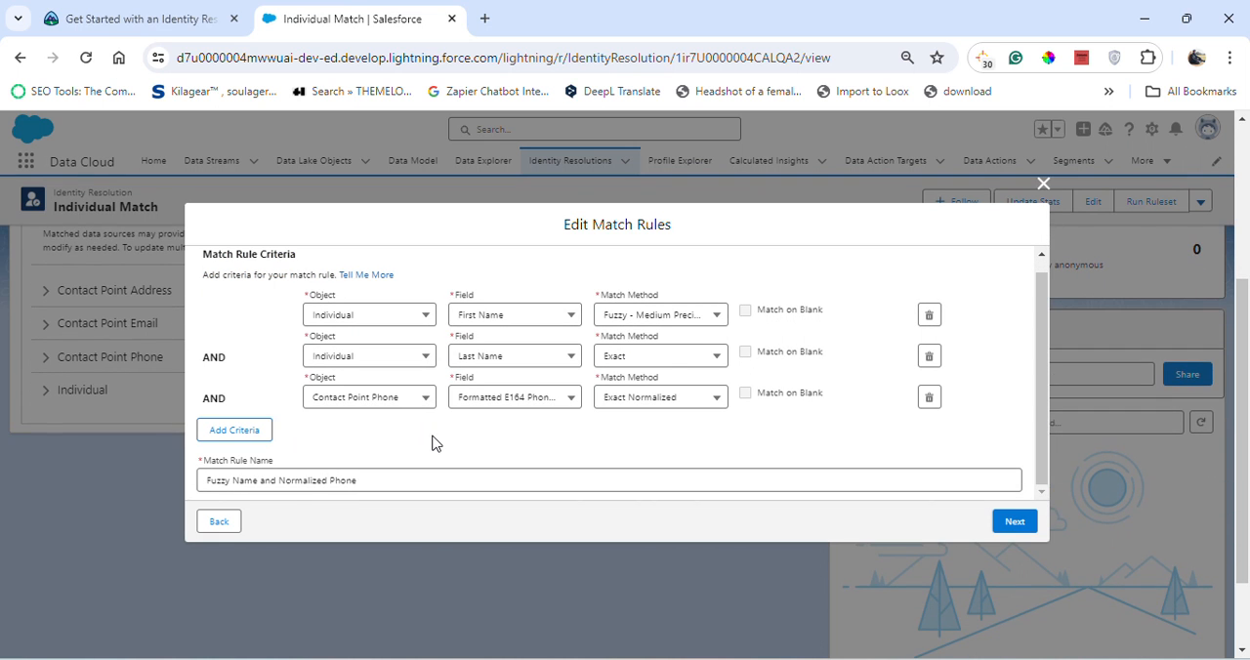
- Review the phone rule's criteria against the Trailhead instructions and accept the defaults in Salesforce
{"action": "scroll", "coordinate": [482, 444], "scroll_direction": "down", "scroll_amount": 1}
{"action": "left_click", "coordinate": [215, 15]}
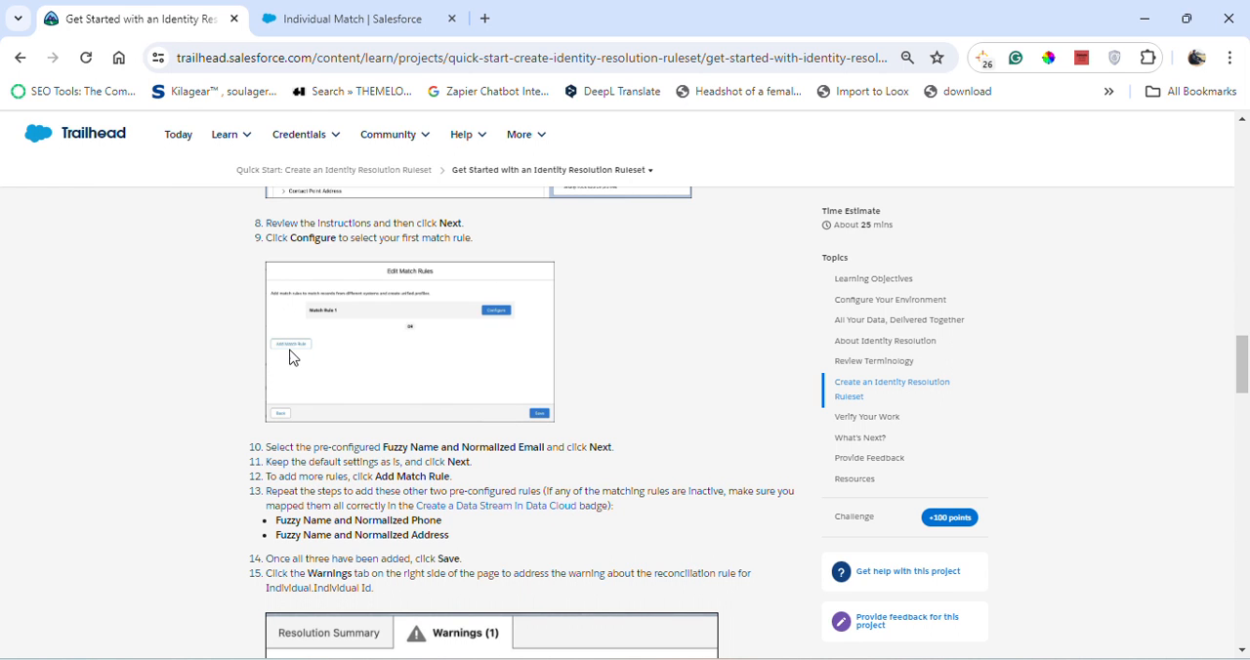
{"action": "left_click", "coordinate": [339, 15]}
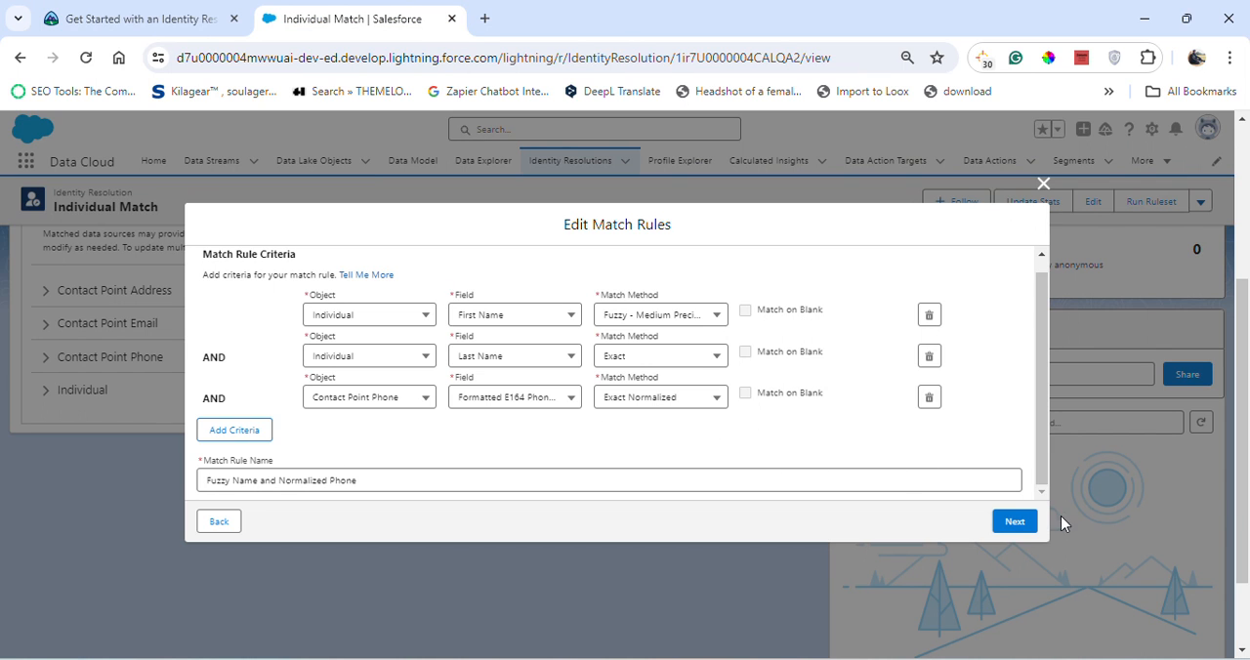
{"action": "left_click", "coordinate": [1015, 522]}
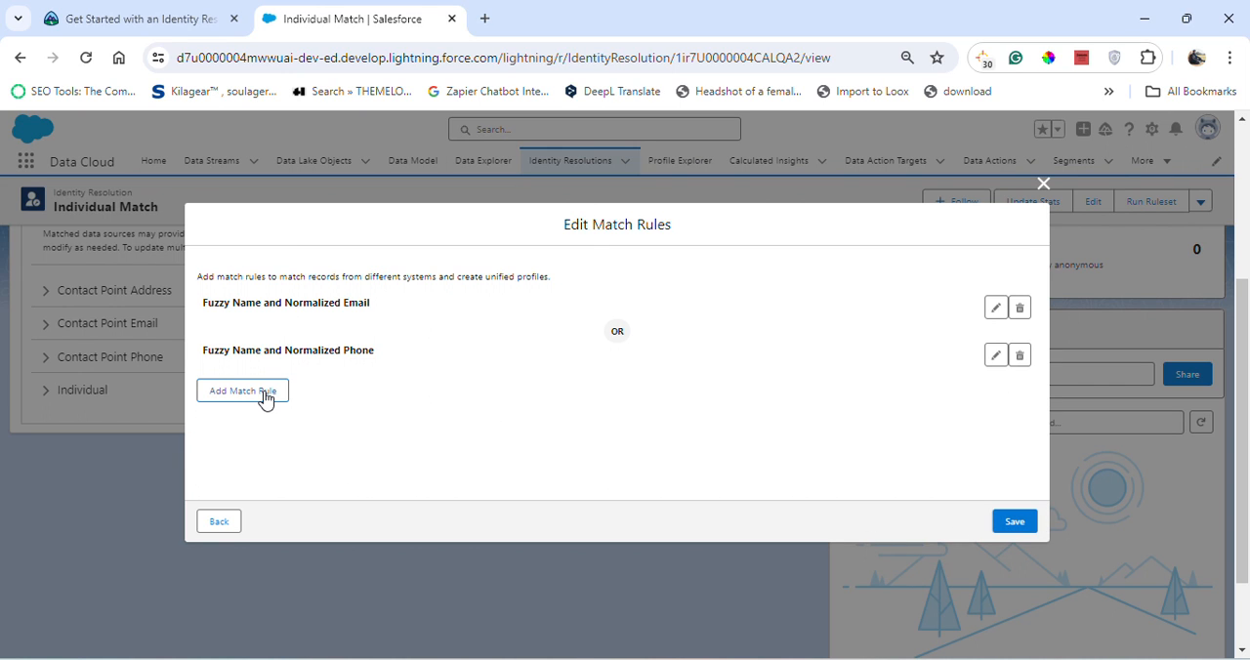
- Following Trailhead, add a third match rule in Salesforce and select the default rule Fuzzy Name and Normalized Address
{"action": "left_click", "coordinate": [112, 14]}
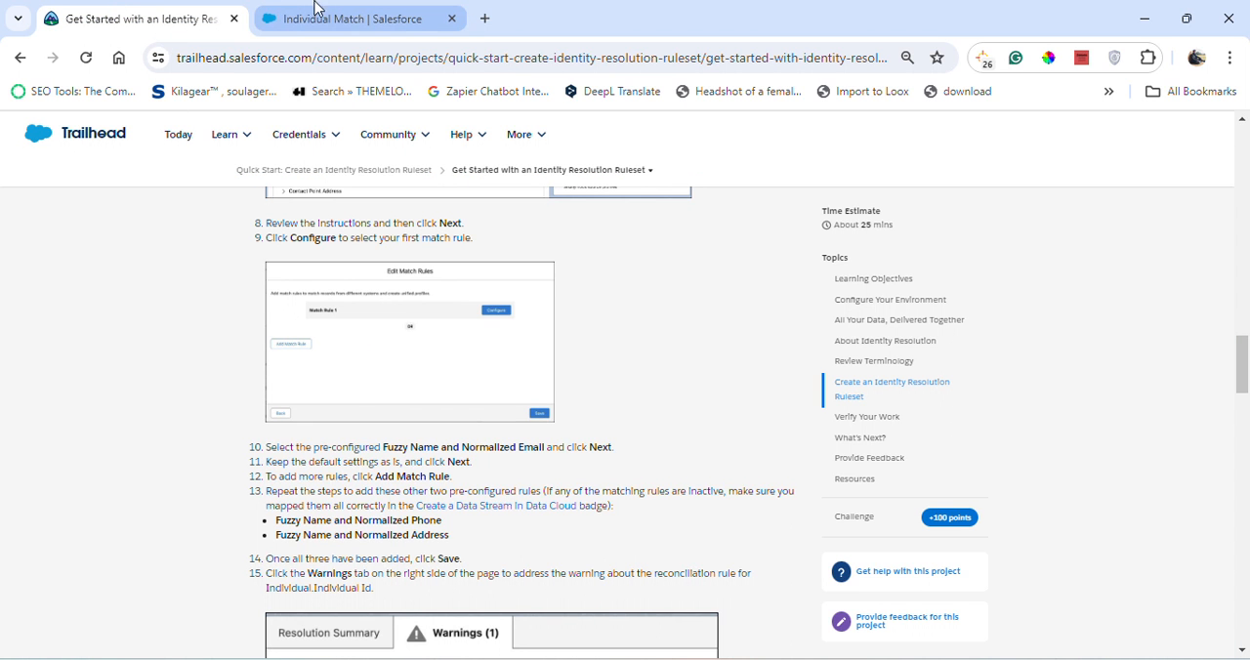
{"action": "left_click", "coordinate": [362, 15]}
{"action": "left_click", "coordinate": [273, 401]}
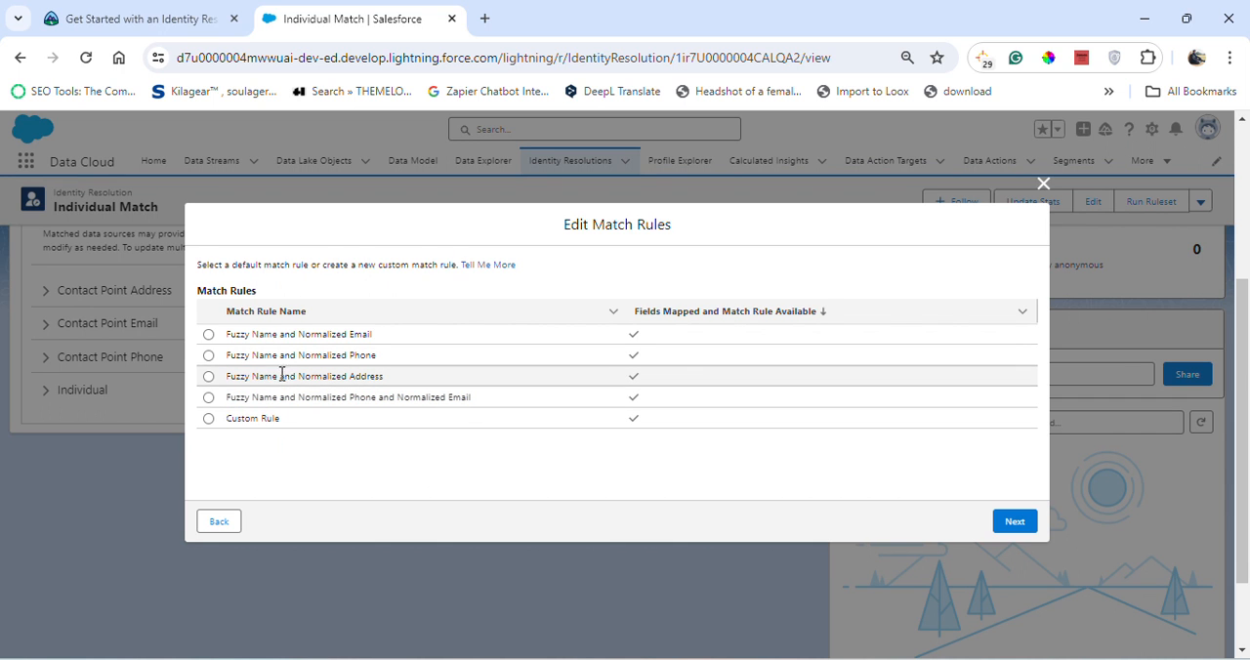
{"action": "left_click", "coordinate": [208, 376]}
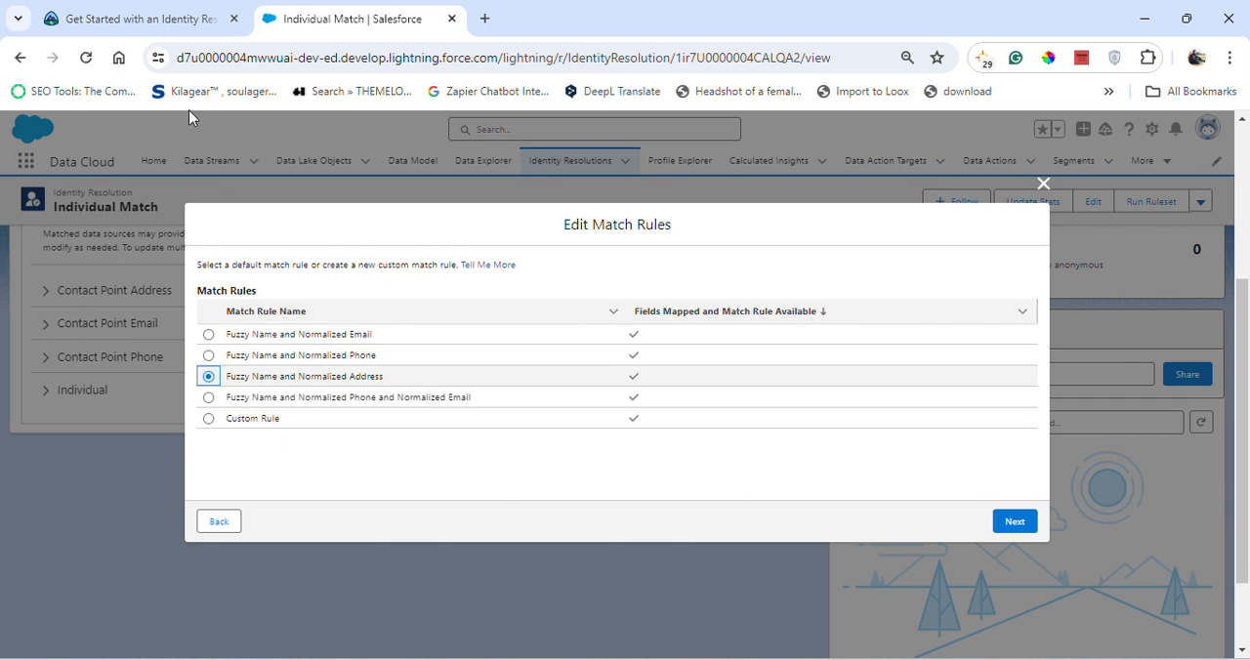
{"action": "left_click", "coordinate": [185, 18]}
{"action": "left_click", "coordinate": [393, 17]}
- Continue to the address rule's criteria, review them and accept the default settings
{"action": "left_click", "coordinate": [1012, 522]}
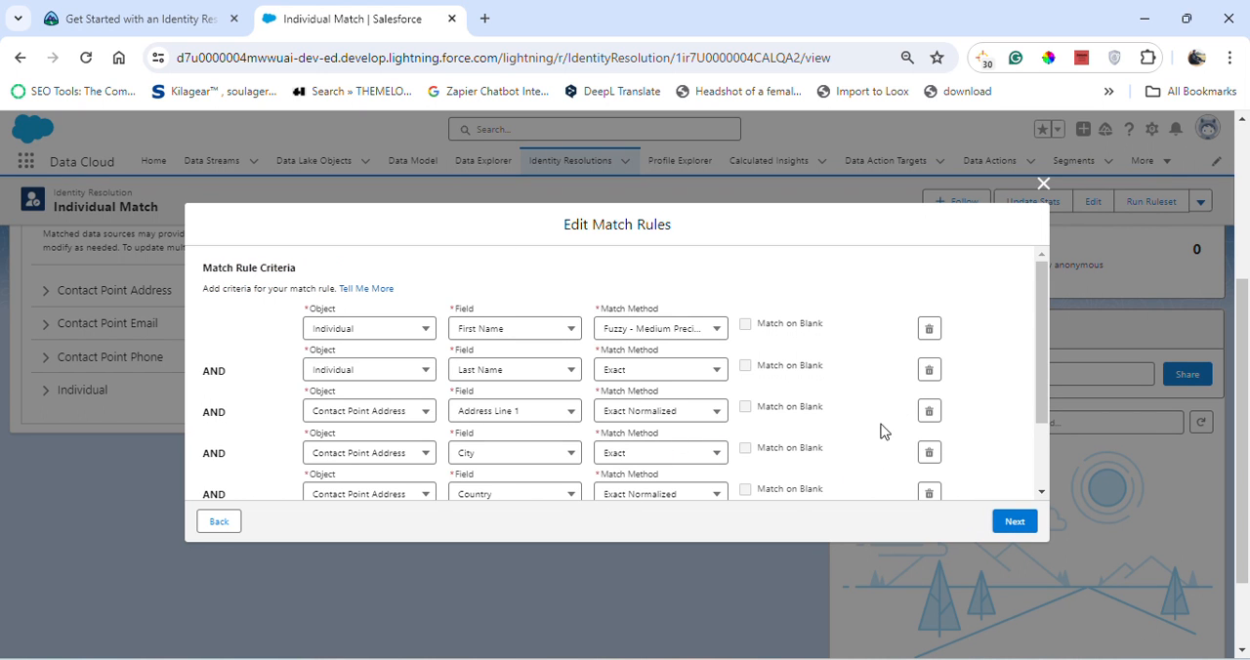
{"action": "scroll", "coordinate": [879, 433], "scroll_direction": "down", "scroll_amount": 1}
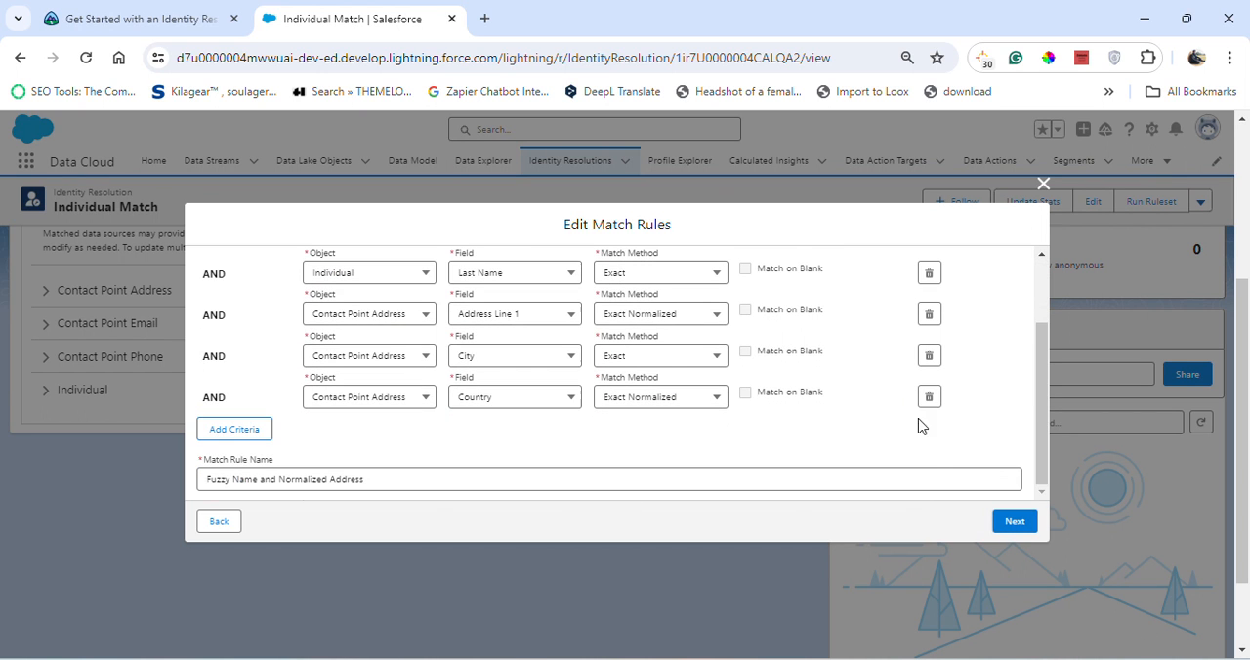
{"action": "left_click", "coordinate": [1020, 527]}
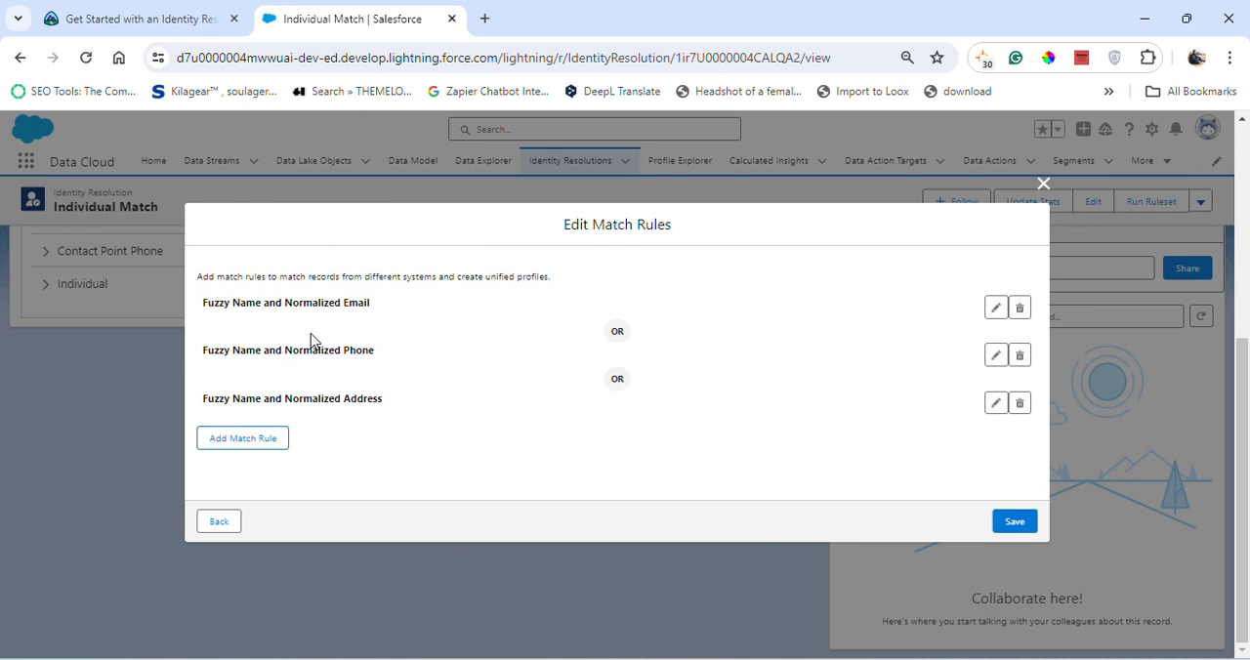
- Read the next Trailhead steps, then save the three match rules of the Individual Match ruleset in Salesforce
{"action": "left_click", "coordinate": [153, 8]}
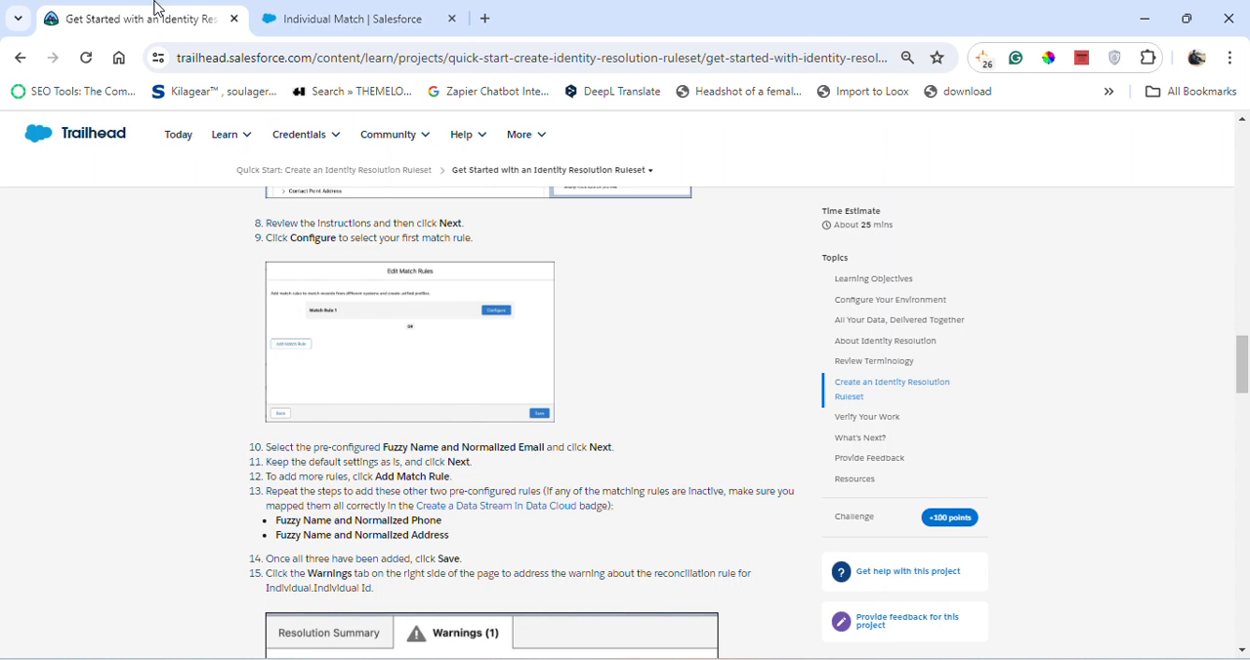
{"action": "scroll", "coordinate": [521, 418], "scroll_direction": "down", "scroll_amount": 1}
{"action": "scroll", "coordinate": [521, 418], "scroll_direction": "down", "scroll_amount": 1}
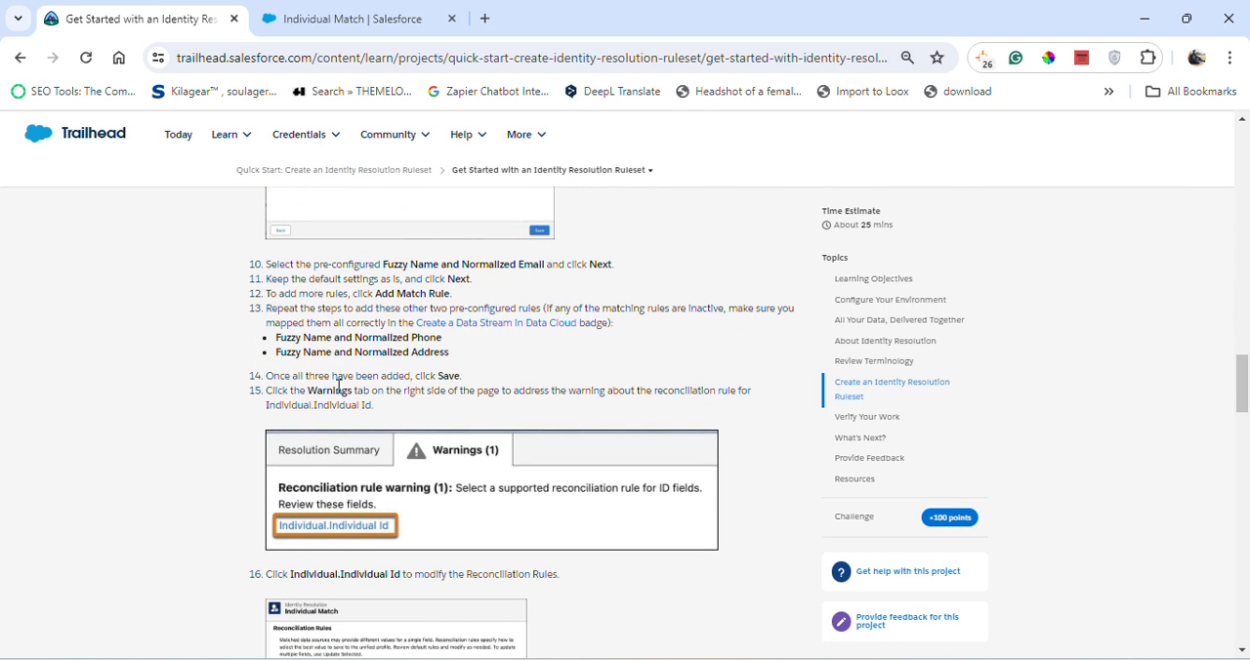
{"action": "left_click", "coordinate": [337, 18]}
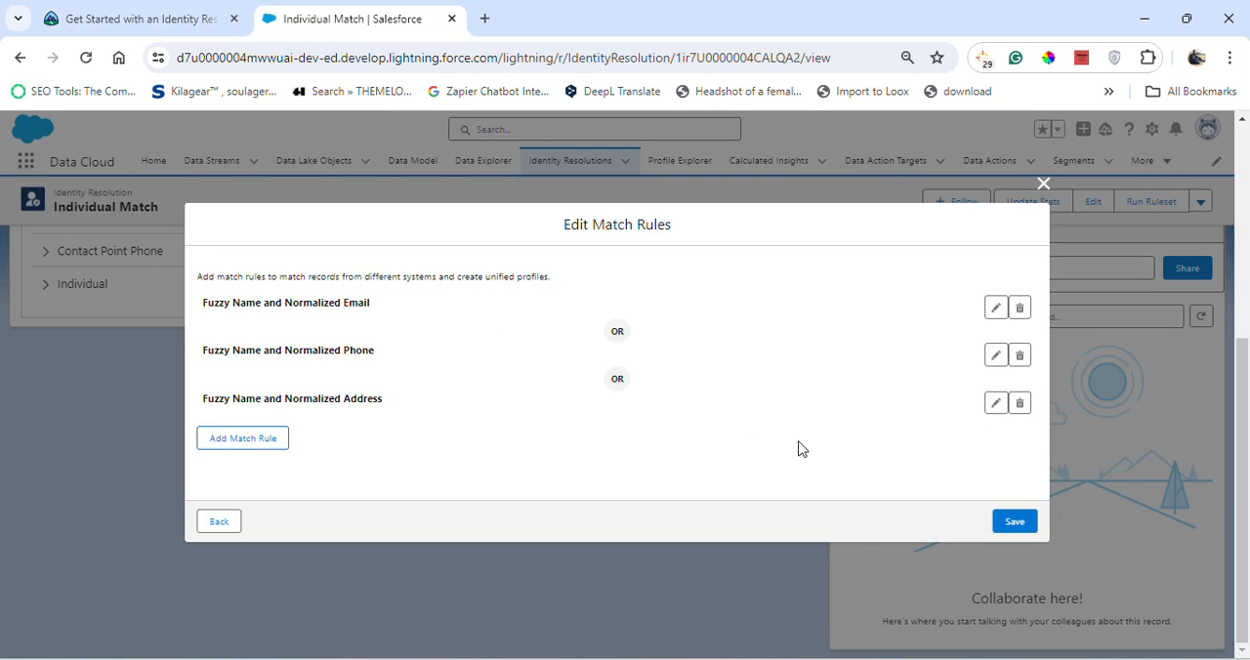
{"action": "left_click", "coordinate": [1013, 524]}
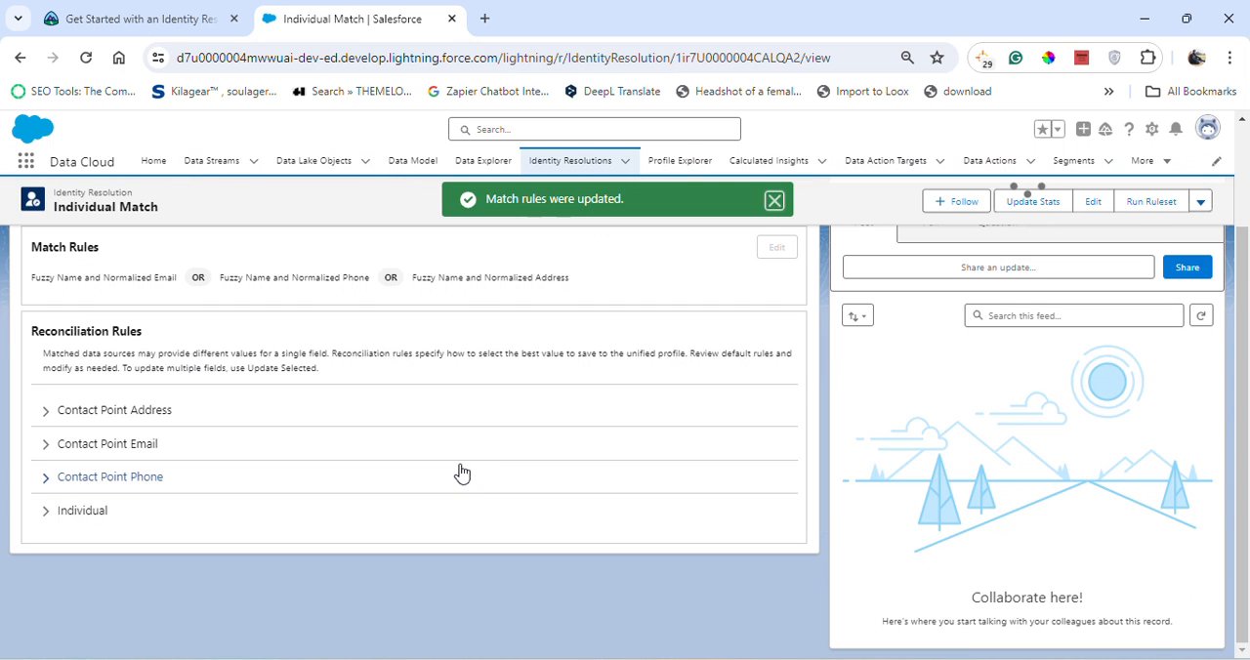
- Following Trailhead, show the Individual Match ruleset's warnings in Salesforce and compare them with the pictured reconciliation rule warning
{"action": "left_click", "coordinate": [193, 12]}
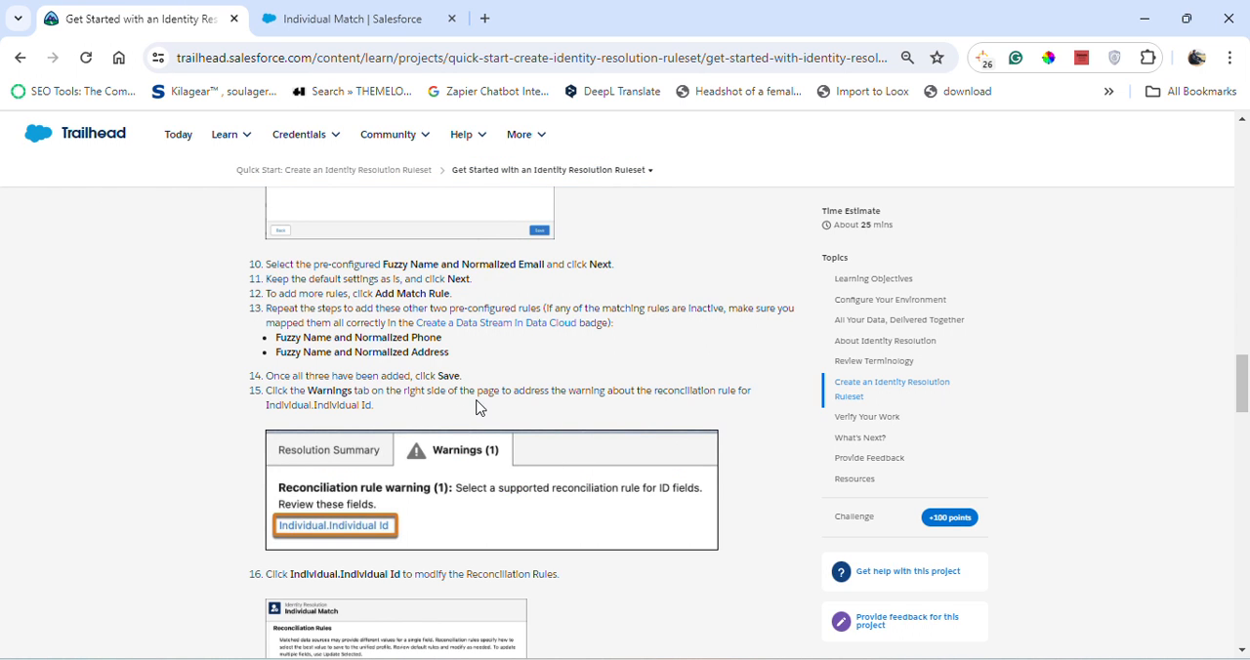
{"action": "left_click", "coordinate": [432, 10]}
{"action": "scroll", "coordinate": [452, 444], "scroll_direction": "up", "scroll_amount": 5}
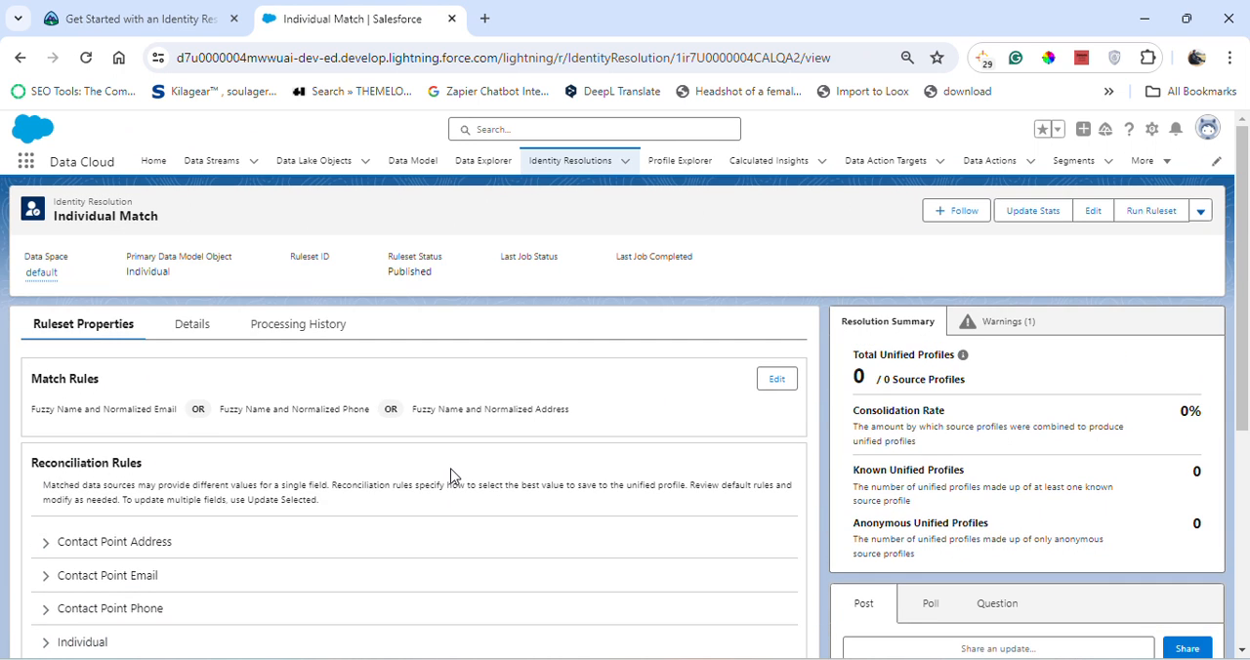
{"action": "scroll", "coordinate": [449, 476], "scroll_direction": "down", "scroll_amount": 2}
{"action": "scroll", "coordinate": [454, 475], "scroll_direction": "up", "scroll_amount": 1}
{"action": "left_click", "coordinate": [1008, 323]}
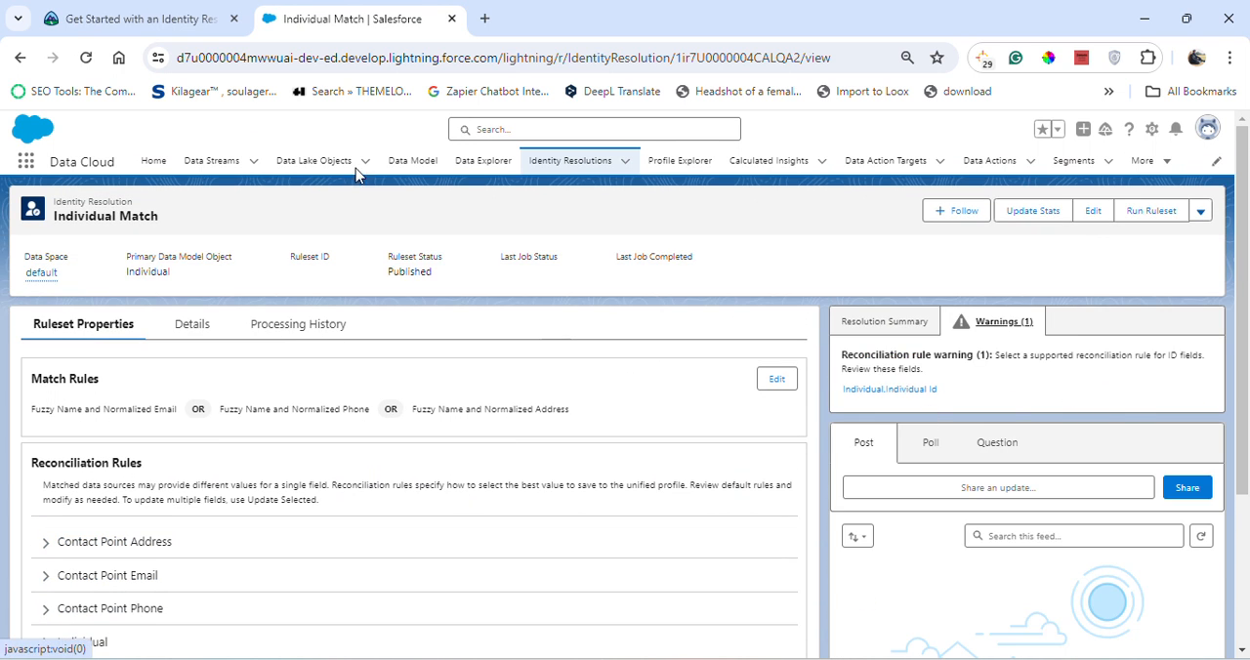
{"action": "left_click", "coordinate": [139, 13]}
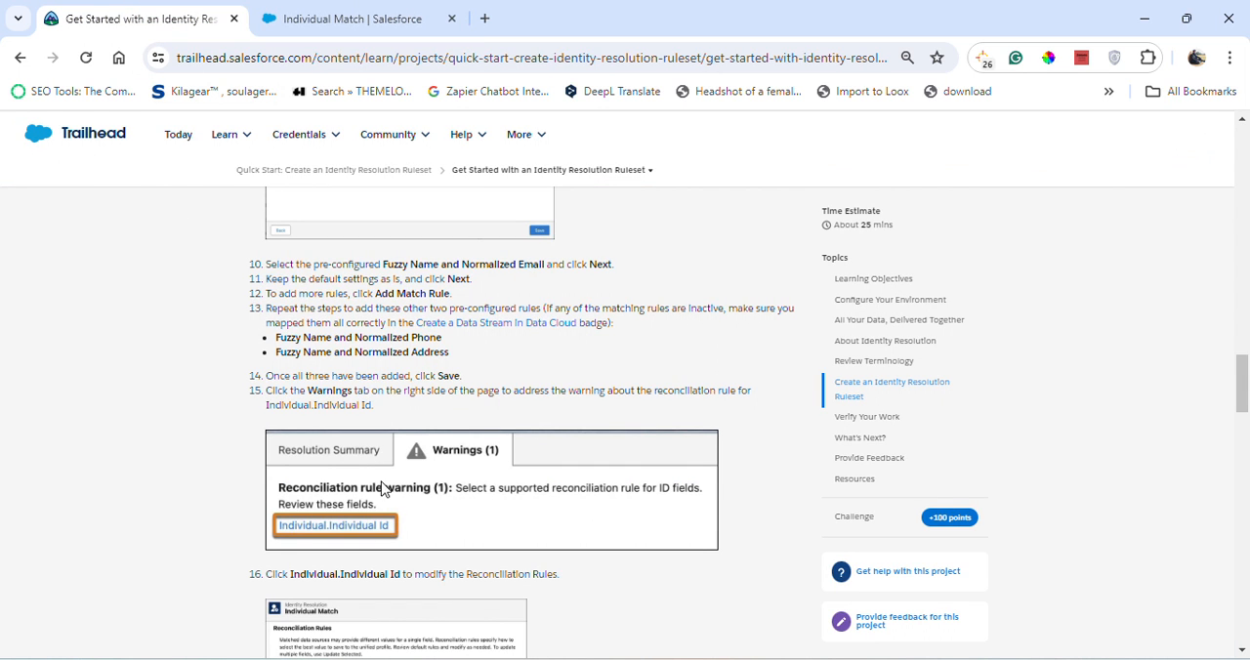
{"action": "left_click", "coordinate": [347, 19]}
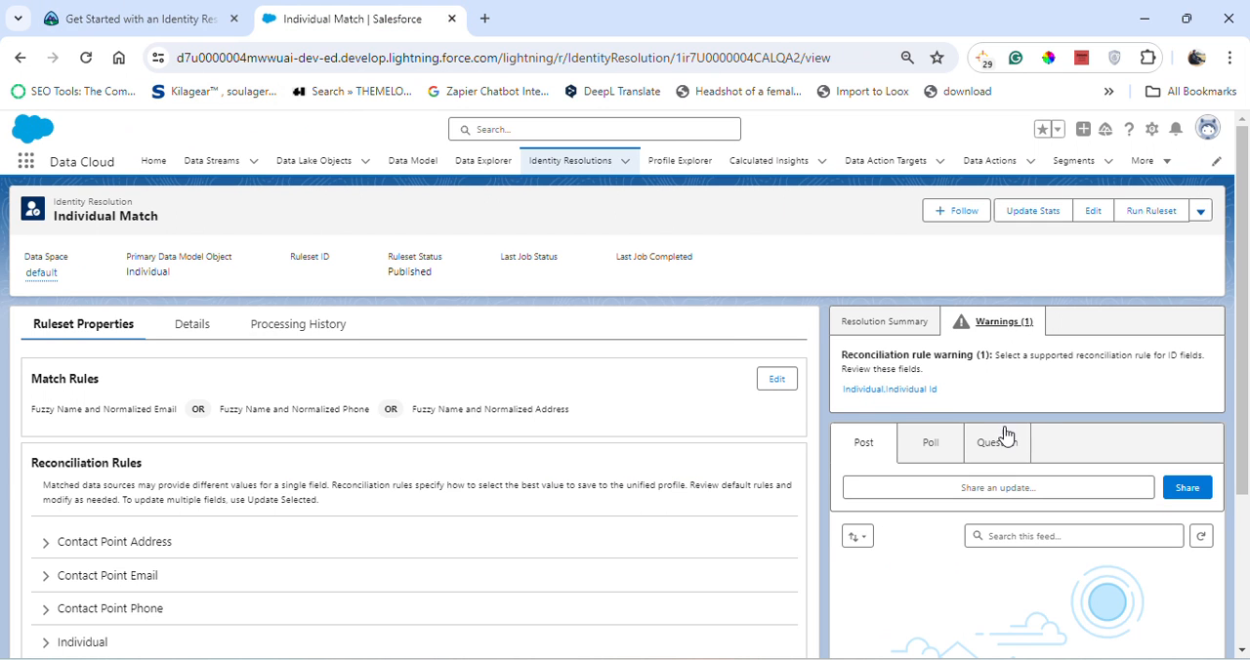
- Expand the reconciliation rules behind the Individual.Individual Id warning, then switch to Trailhead and read the steps for updating that field
{"action": "left_click", "coordinate": [912, 390]}
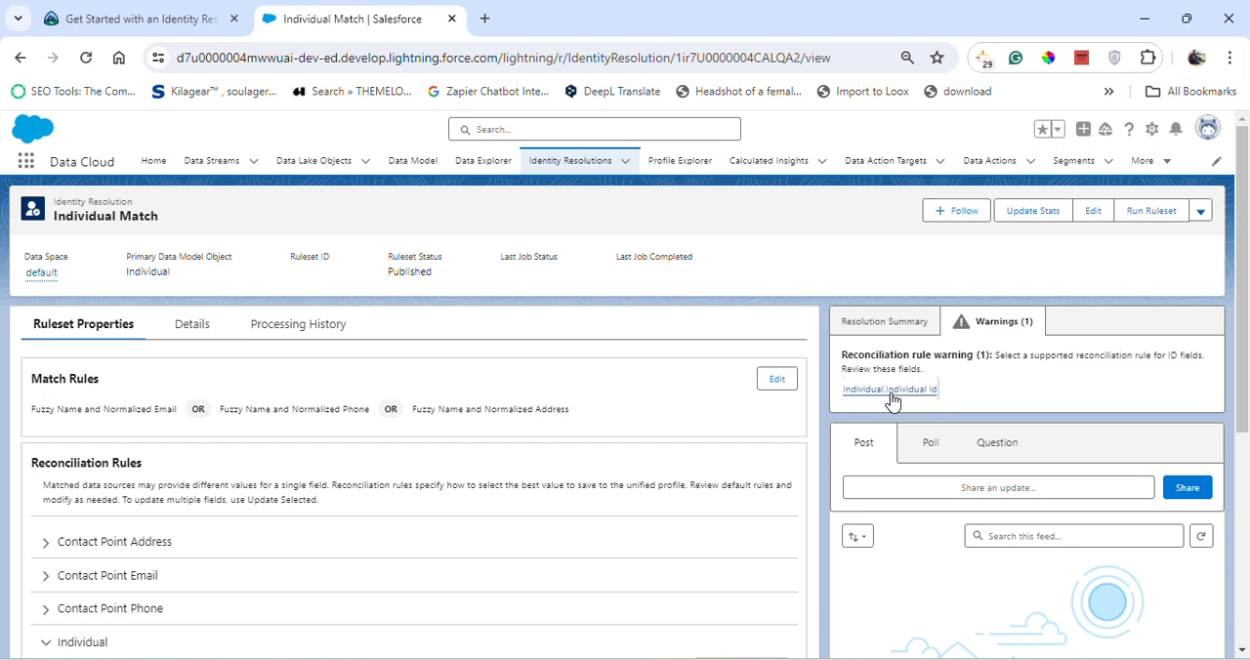
{"action": "left_click", "coordinate": [195, 15]}
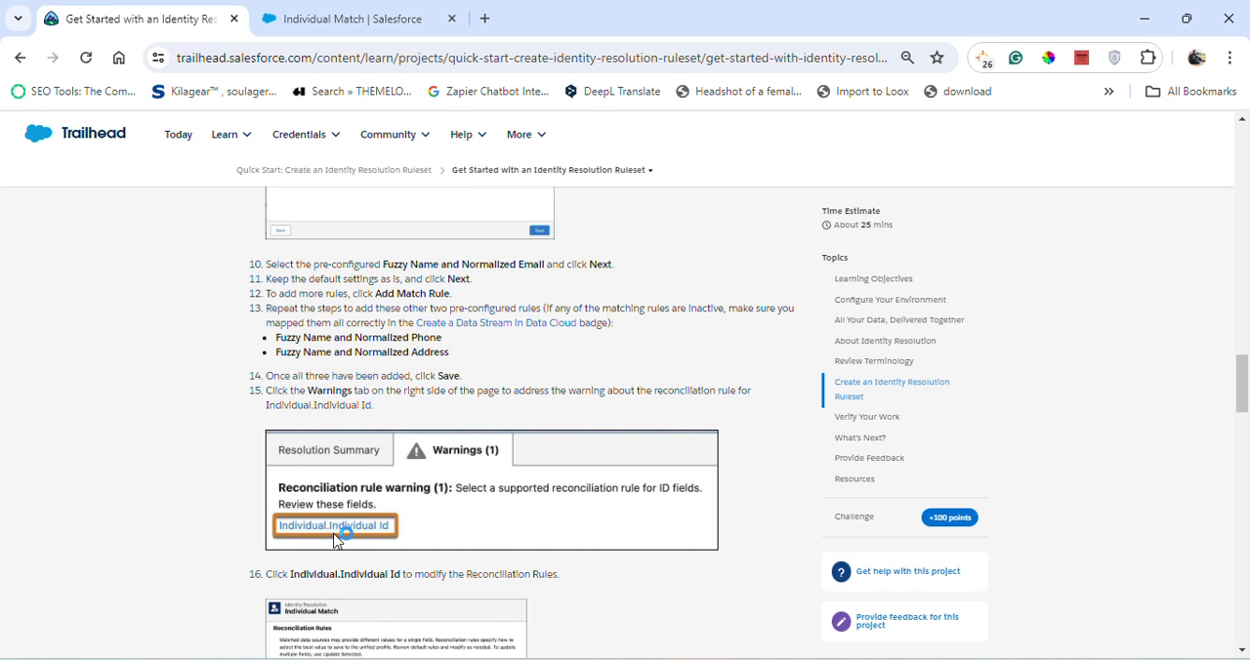
{"action": "scroll", "coordinate": [340, 532], "scroll_direction": "down", "scroll_amount": 2}
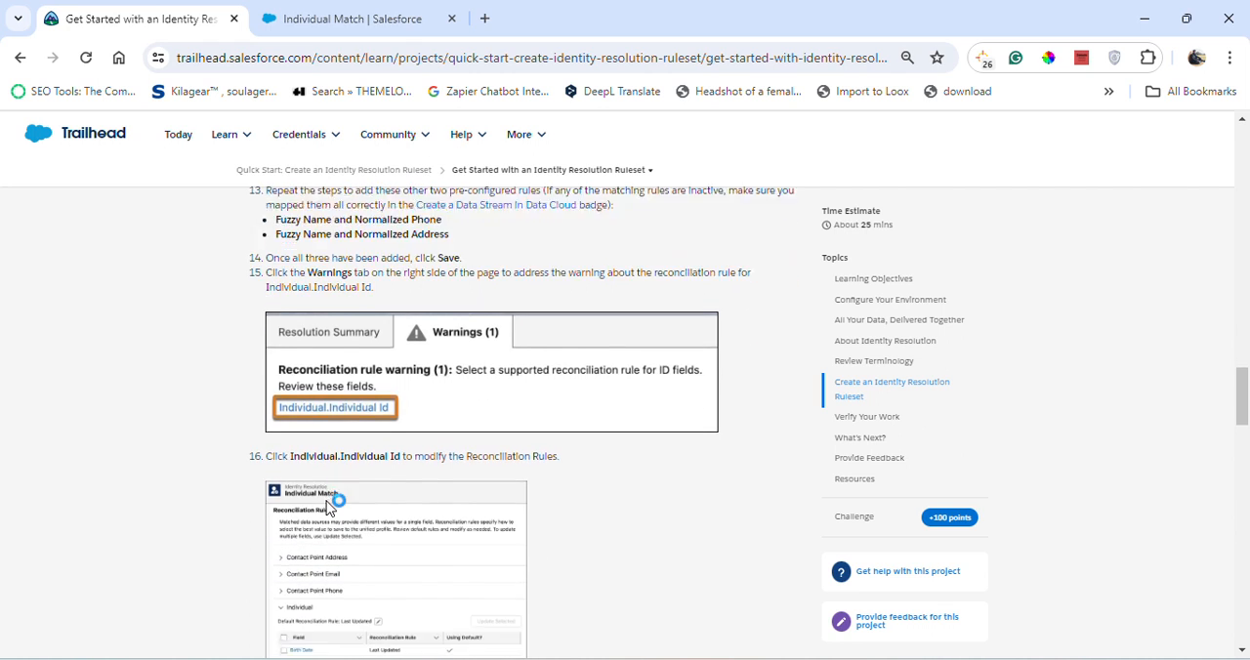
{"action": "scroll", "coordinate": [340, 498], "scroll_direction": "down", "scroll_amount": 1}
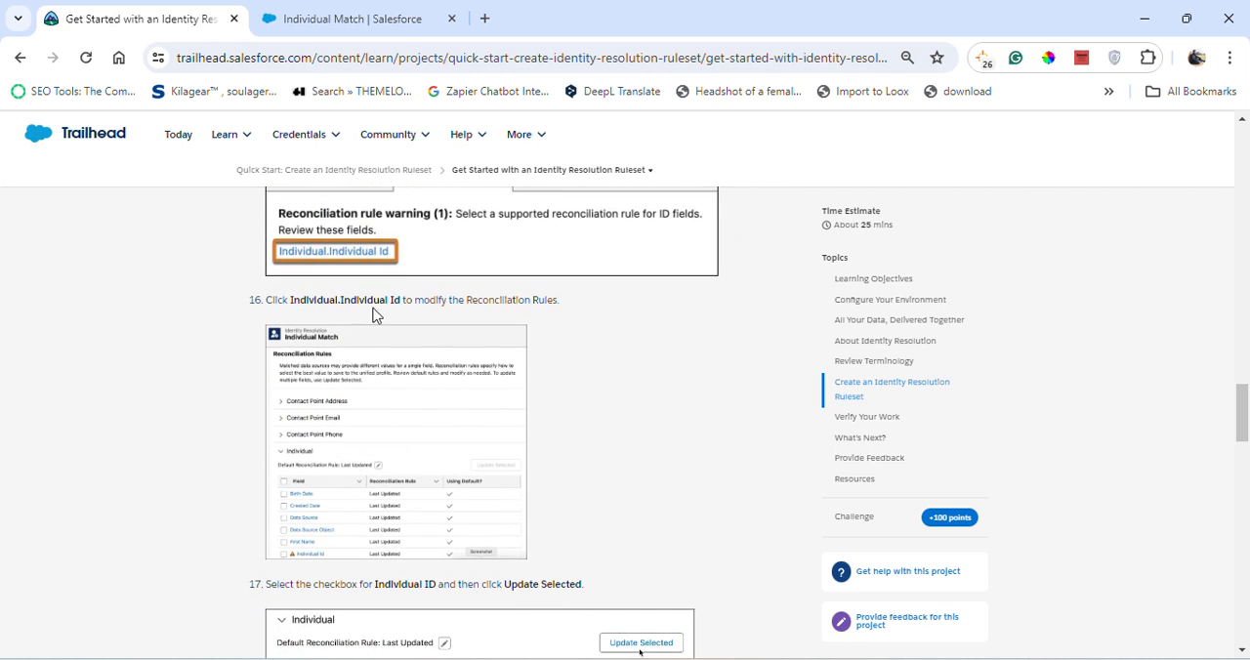
{"action": "left_click", "coordinate": [465, 312]}
{"action": "scroll", "coordinate": [483, 344], "scroll_direction": "down", "scroll_amount": 2}
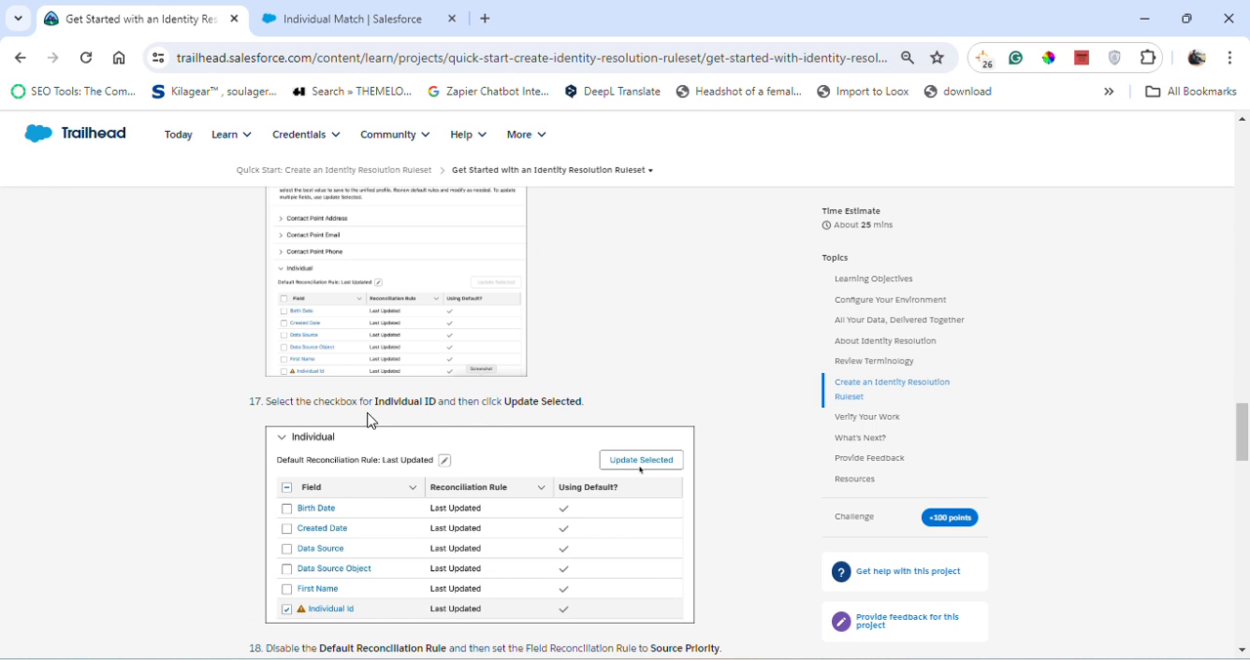
- In Salesforce, select Individual Id among the Individual reconciliation rules, following Trailhead, and open the selected field's rule for updating
{"action": "left_click", "coordinate": [381, 6]}
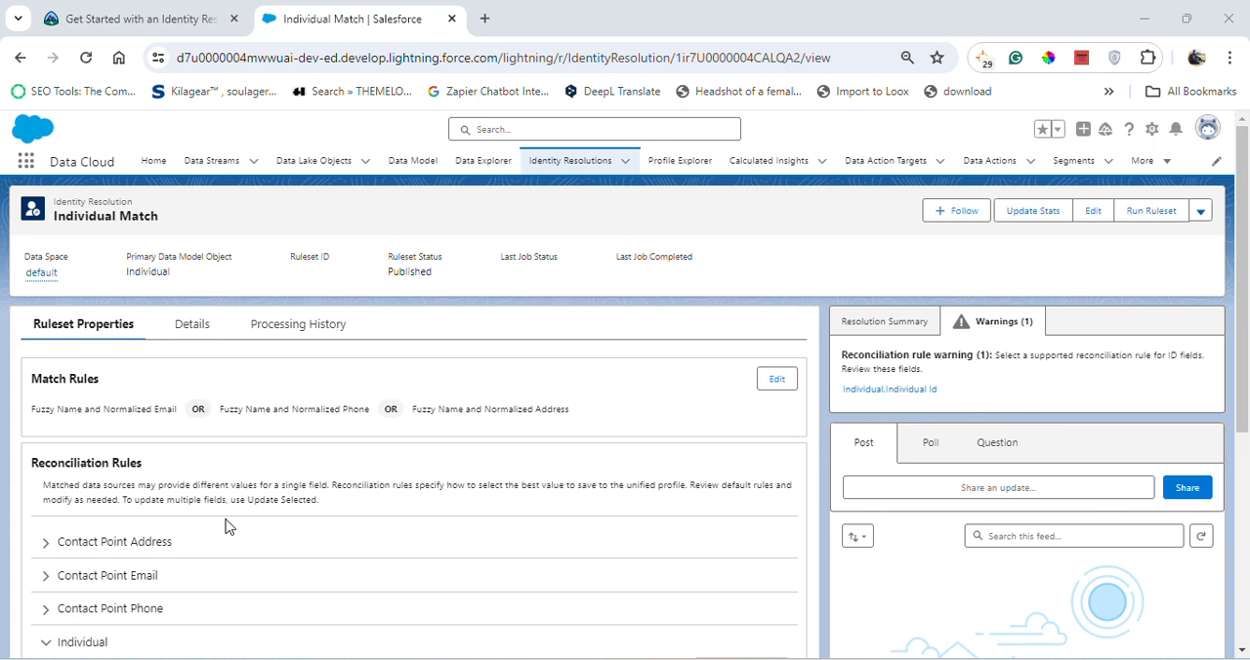
{"action": "scroll", "coordinate": [205, 495], "scroll_direction": "down", "scroll_amount": 2}
{"action": "scroll", "coordinate": [203, 494], "scroll_direction": "up", "scroll_amount": 2}
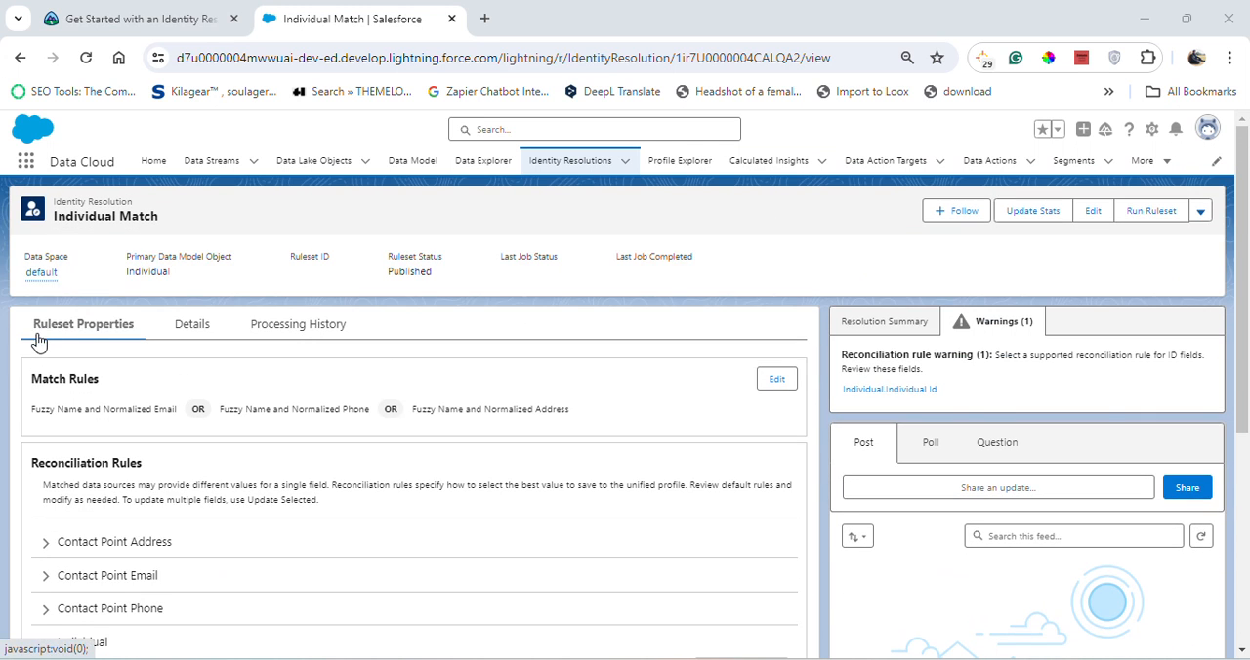
{"action": "scroll", "coordinate": [87, 429], "scroll_direction": "down", "scroll_amount": 4}
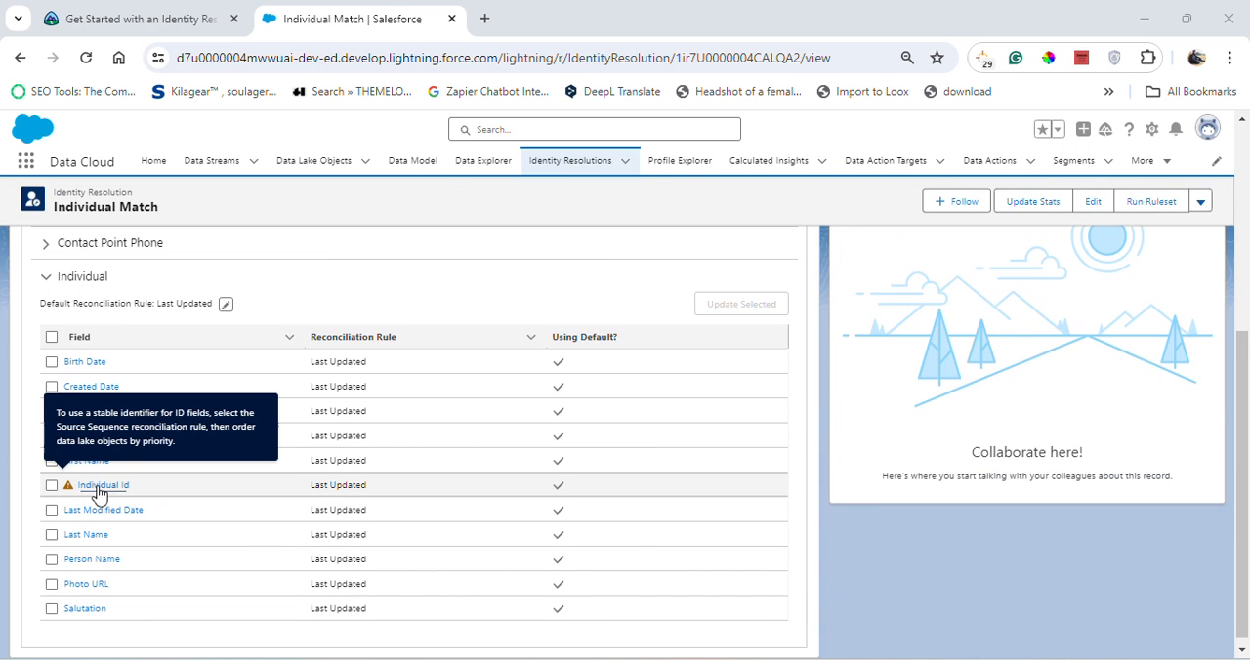
{"action": "left_click", "coordinate": [146, 19]}
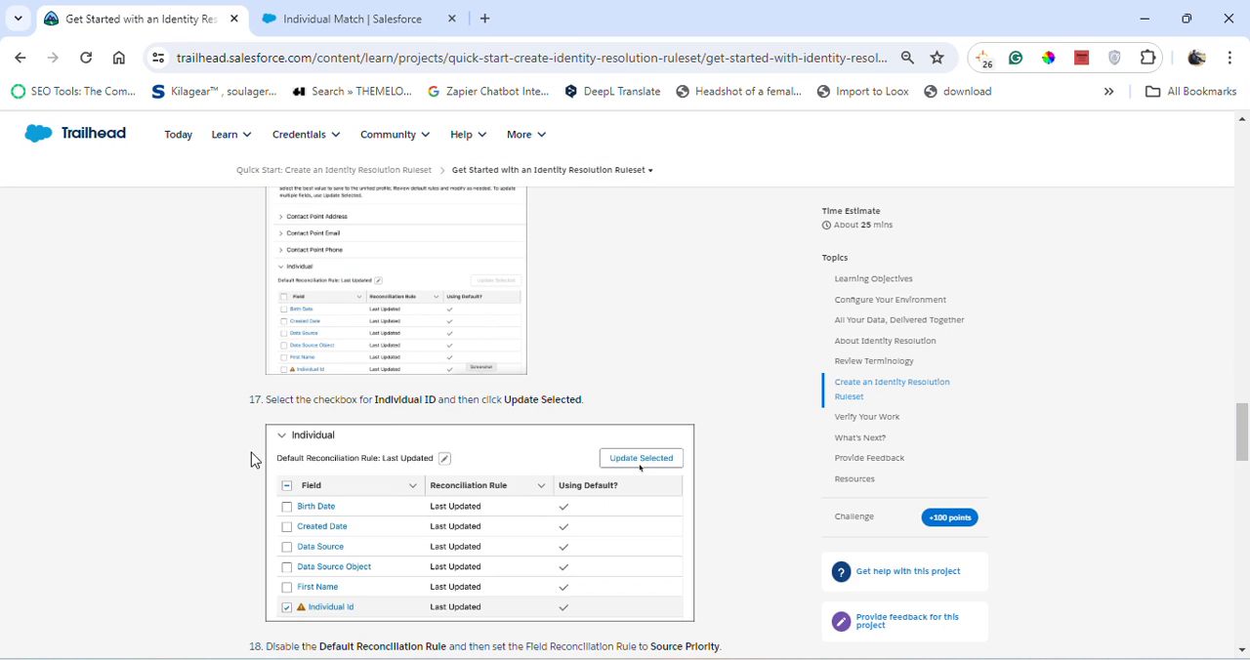
{"action": "left_click", "coordinate": [376, 10]}
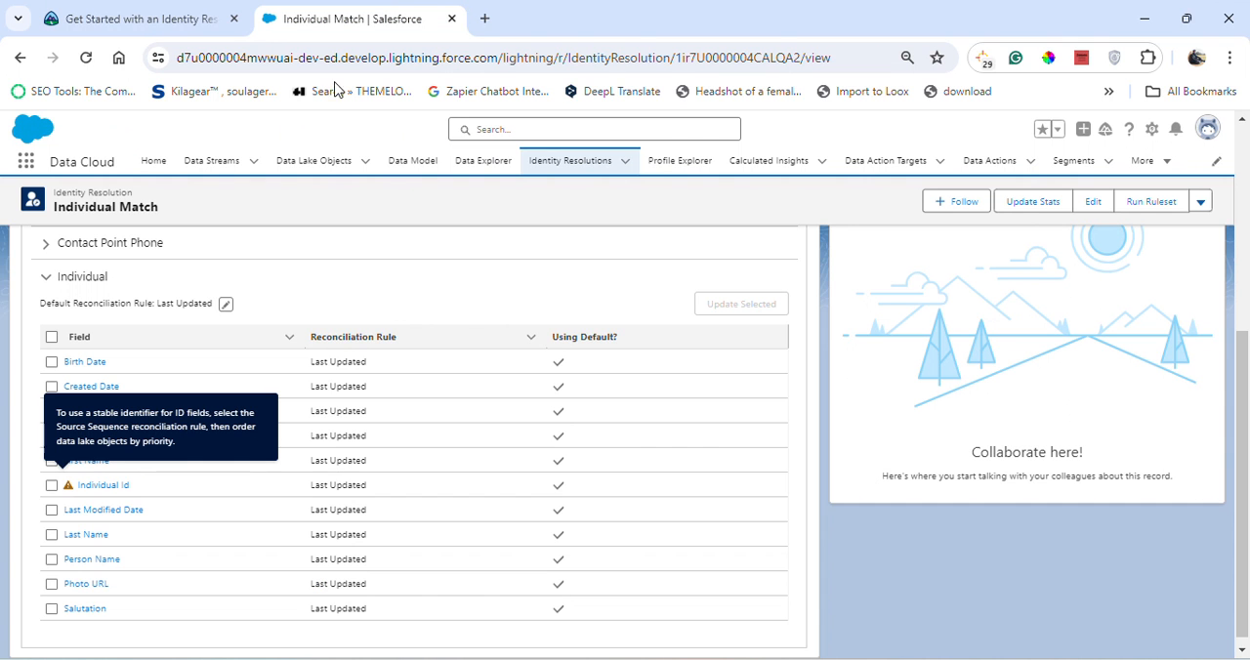
{"action": "left_click", "coordinate": [52, 485]}
{"action": "left_click", "coordinate": [114, 18]}
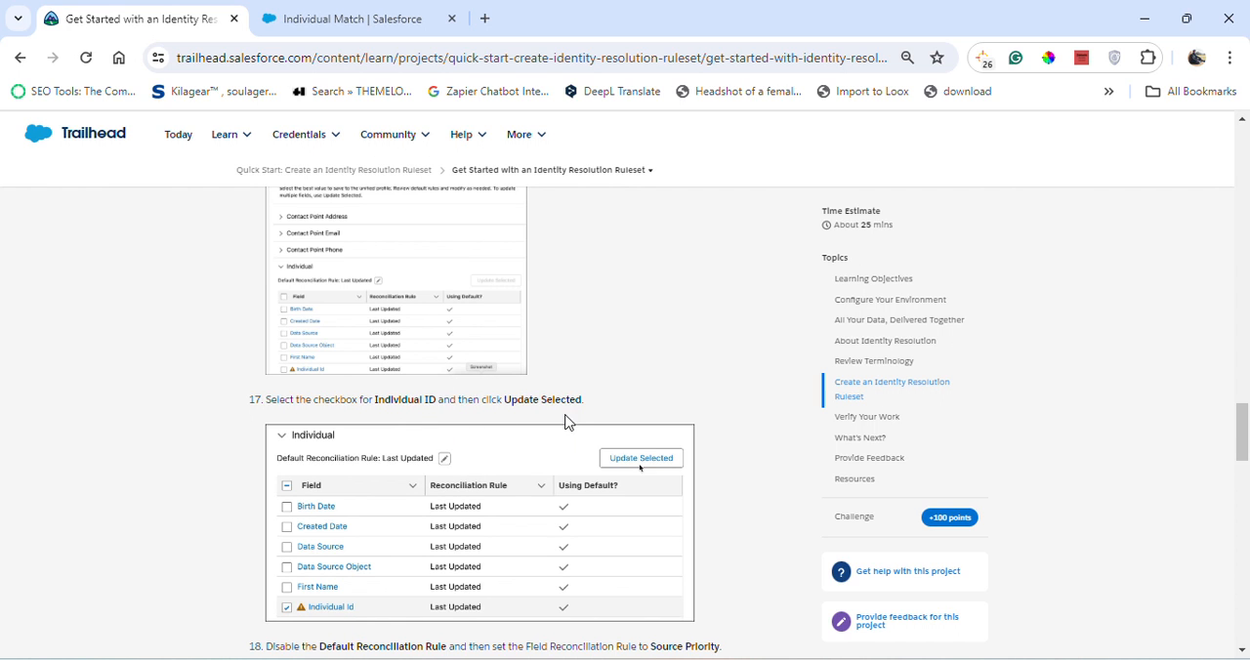
{"action": "scroll", "coordinate": [420, 518], "scroll_direction": "down", "scroll_amount": 2}
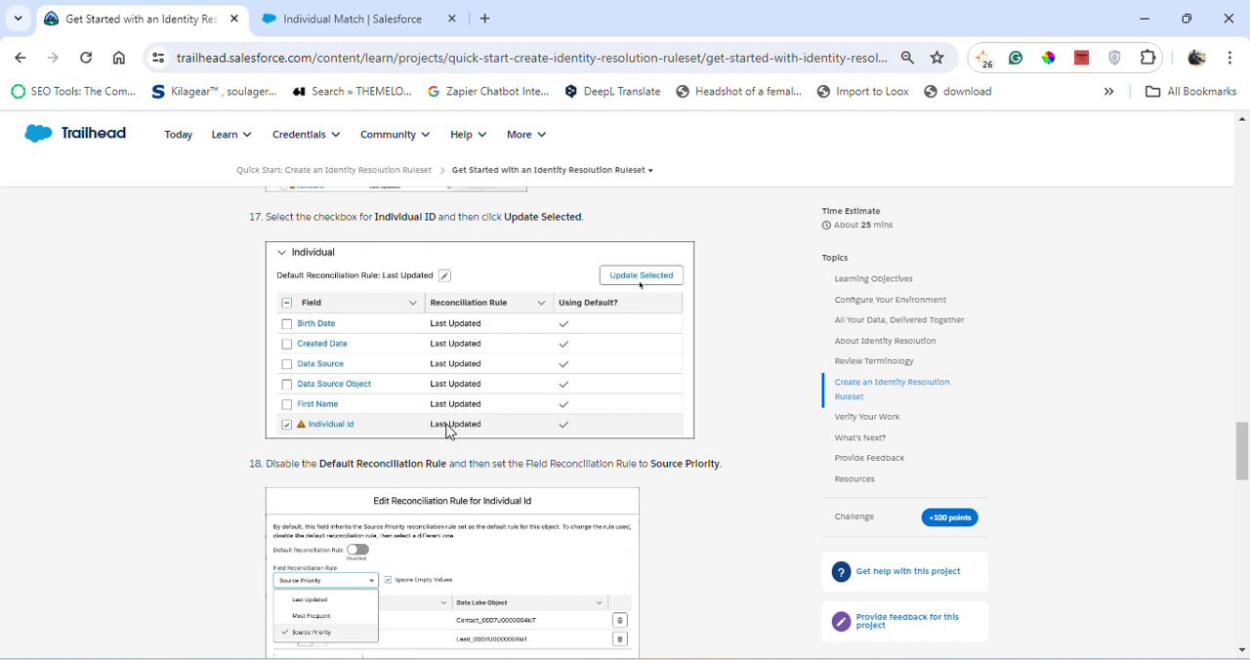
{"action": "left_click", "coordinate": [369, 17]}
{"action": "left_click", "coordinate": [732, 307]}
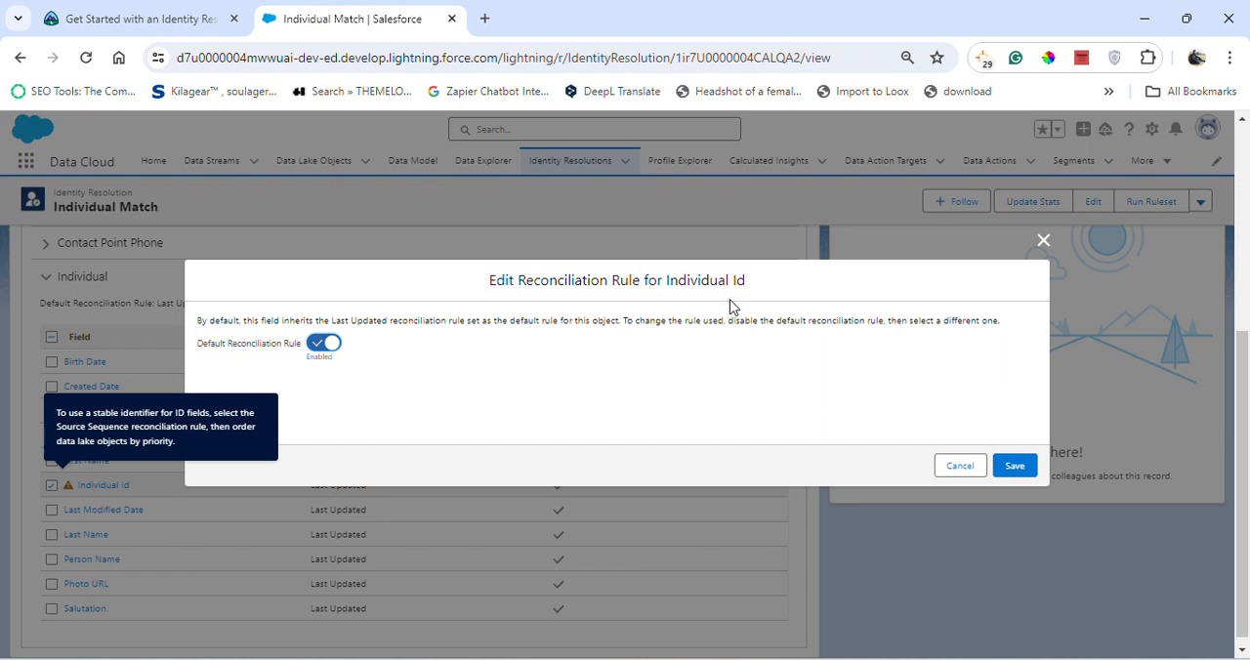
- Read Trailhead's step on the Individual Id rule, then disable its Default Reconciliation Rule in Salesforce
{"action": "left_click", "coordinate": [155, 17]}
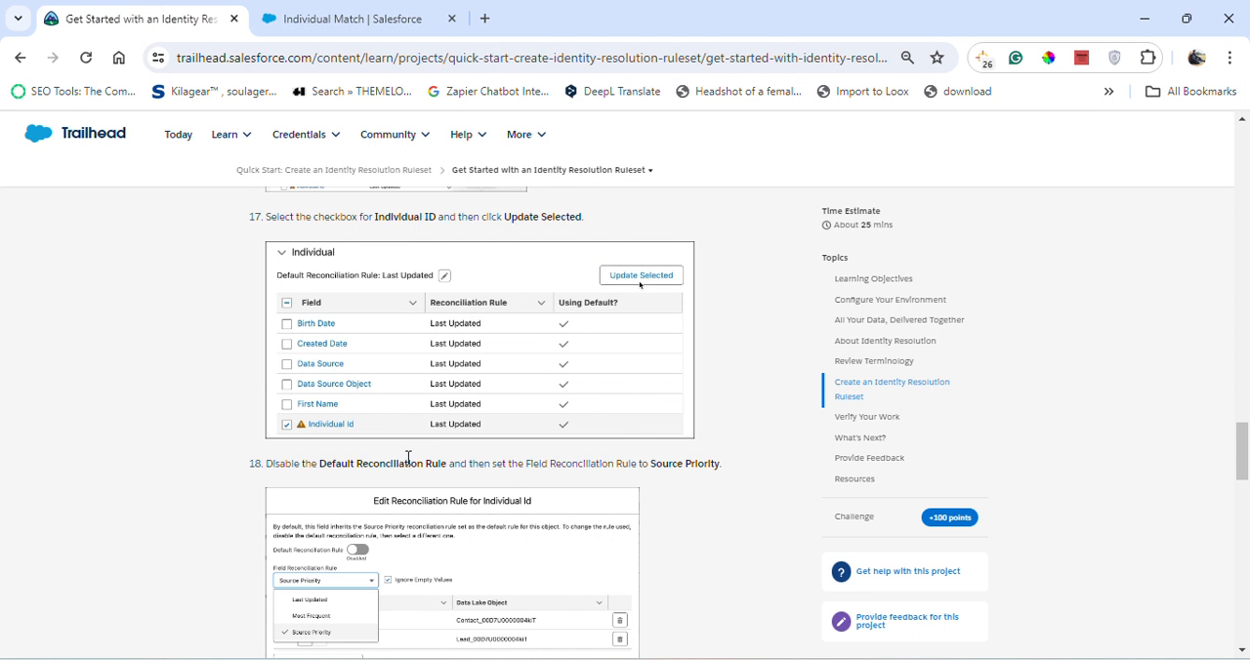
{"action": "scroll", "coordinate": [438, 498], "scroll_direction": "down", "scroll_amount": 1}
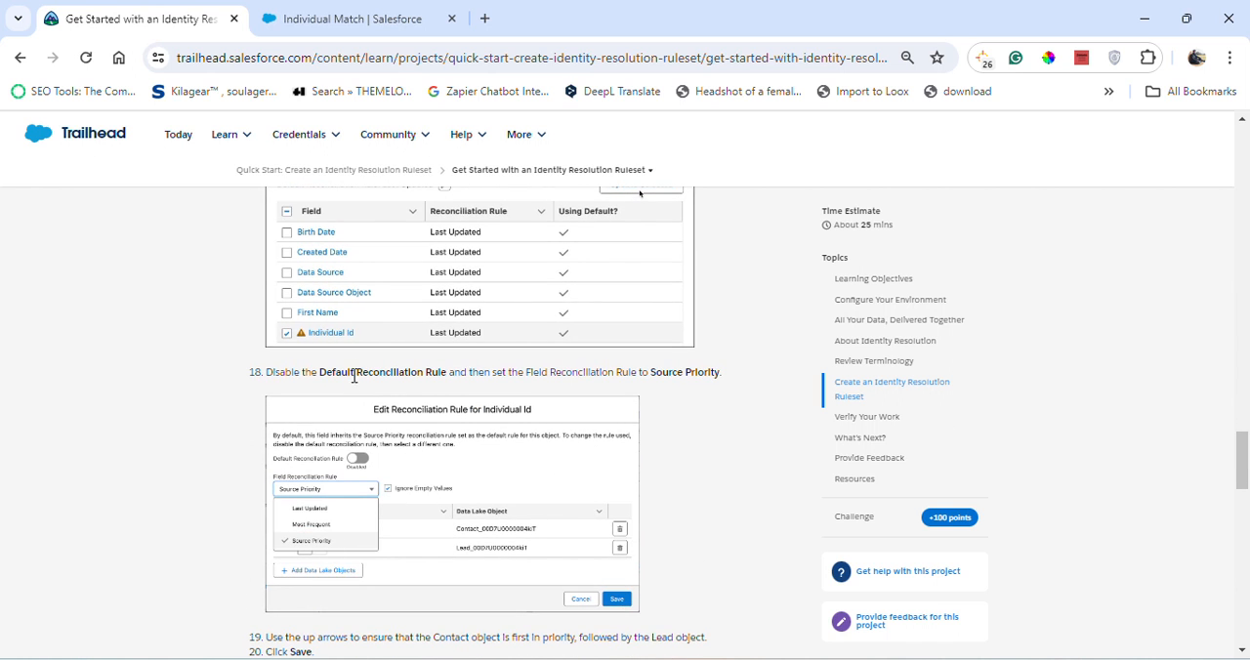
{"action": "left_click", "coordinate": [361, 12]}
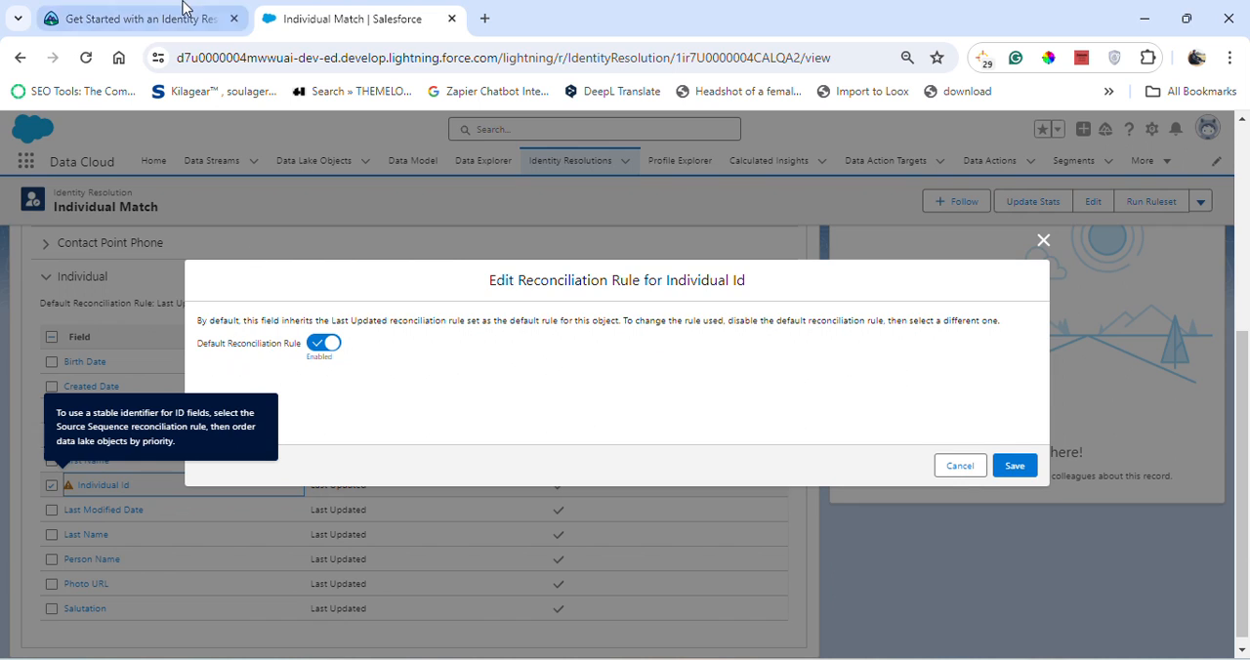
{"action": "left_click", "coordinate": [146, 19]}
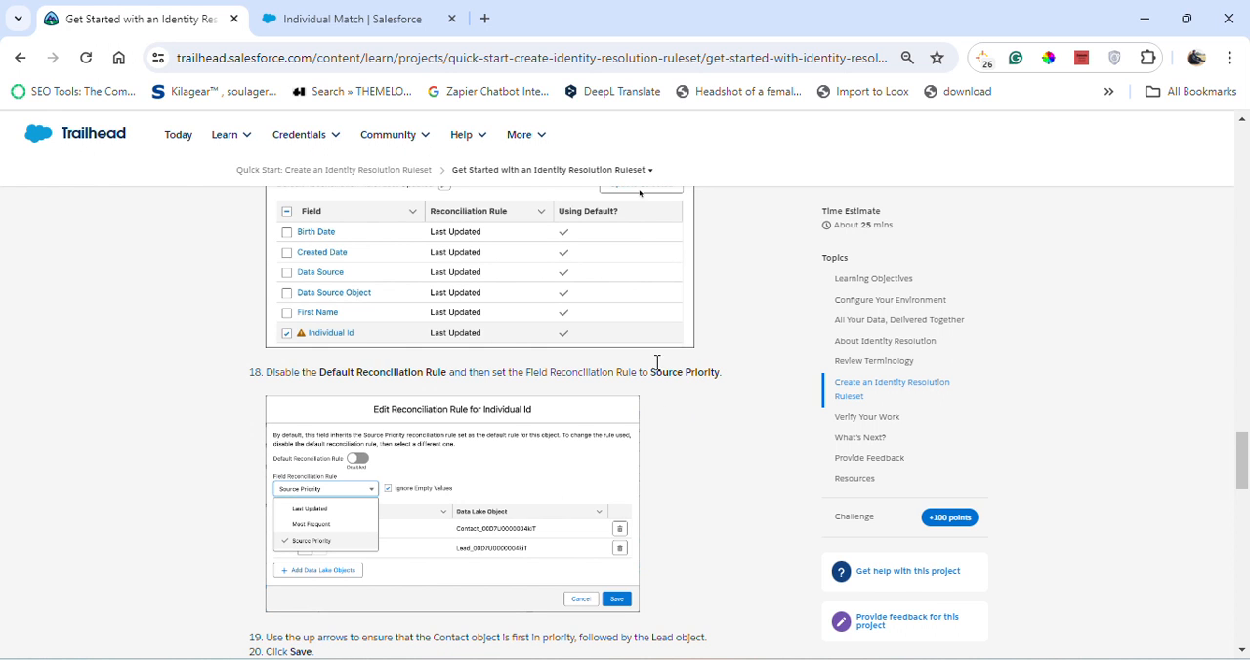
{"action": "left_click", "coordinate": [367, 19]}
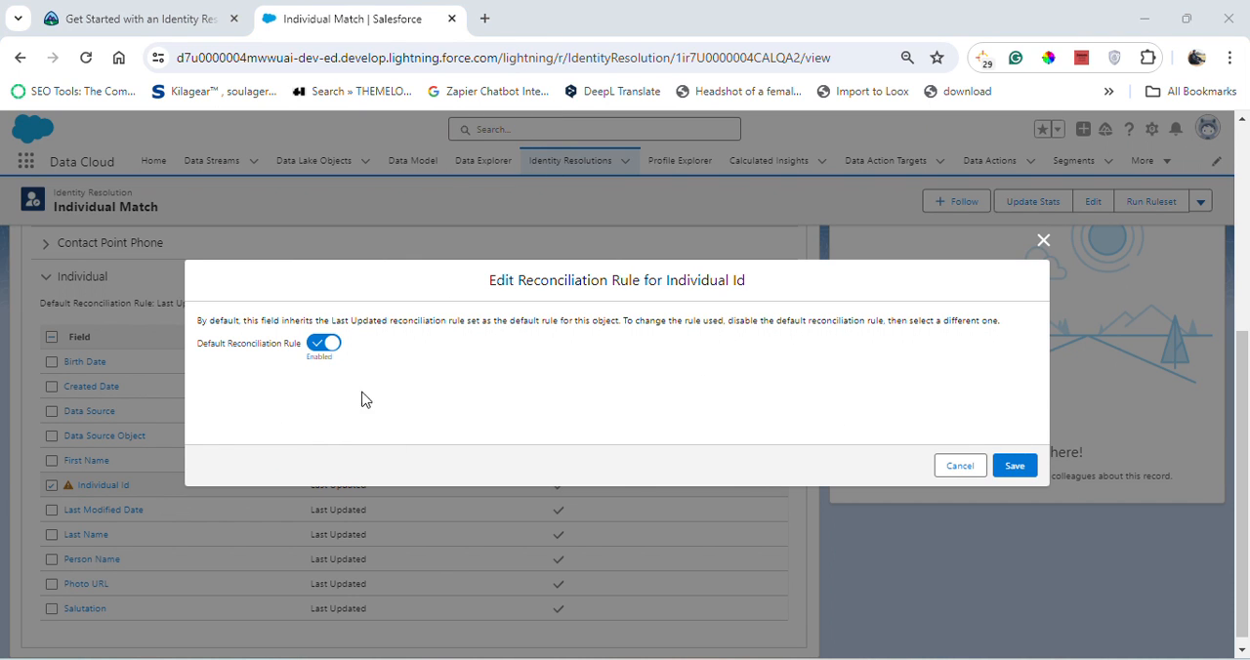
{"action": "left_click", "coordinate": [323, 344]}
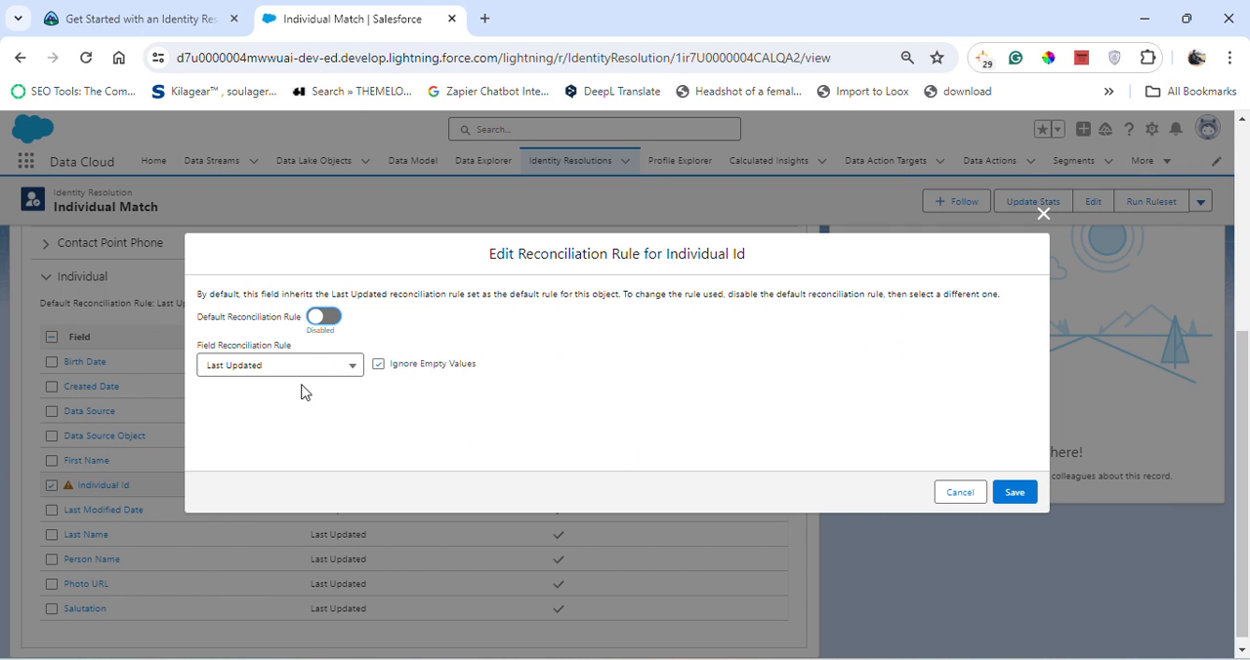
- Check the required option in Trailhead, then set Individual Id's Field Reconciliation Rule to Source Priority in Salesforce
{"action": "left_click", "coordinate": [161, 15]}
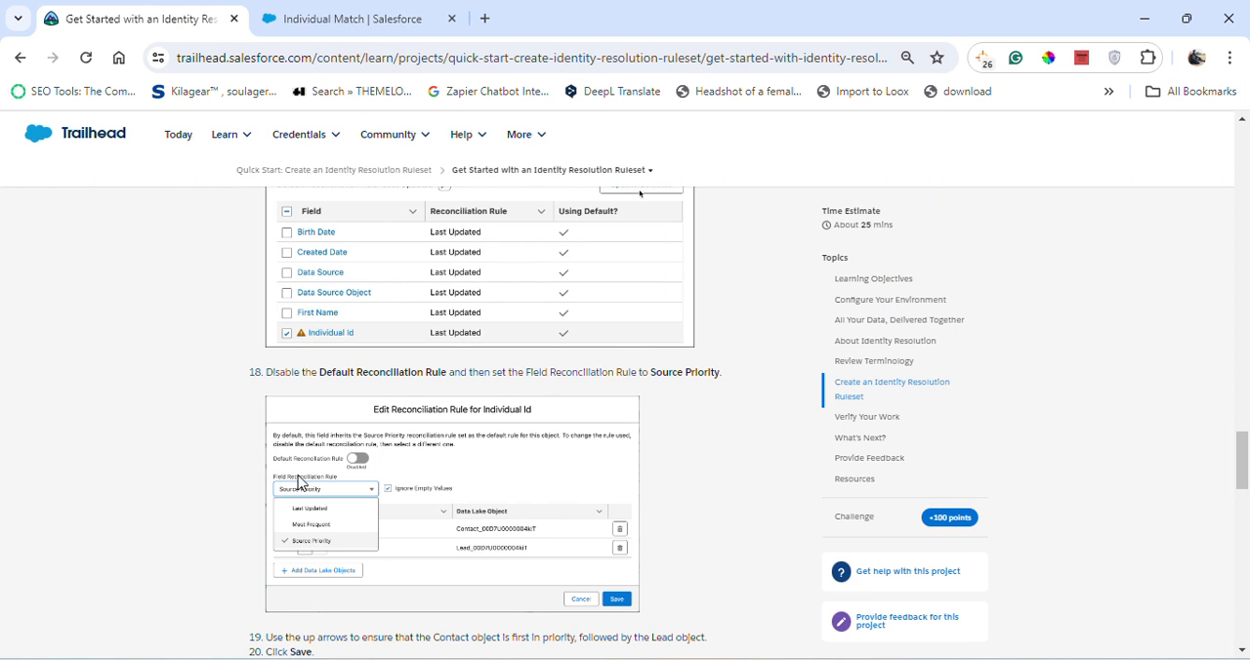
{"action": "left_click", "coordinate": [344, 20]}
{"action": "left_click", "coordinate": [288, 369]}
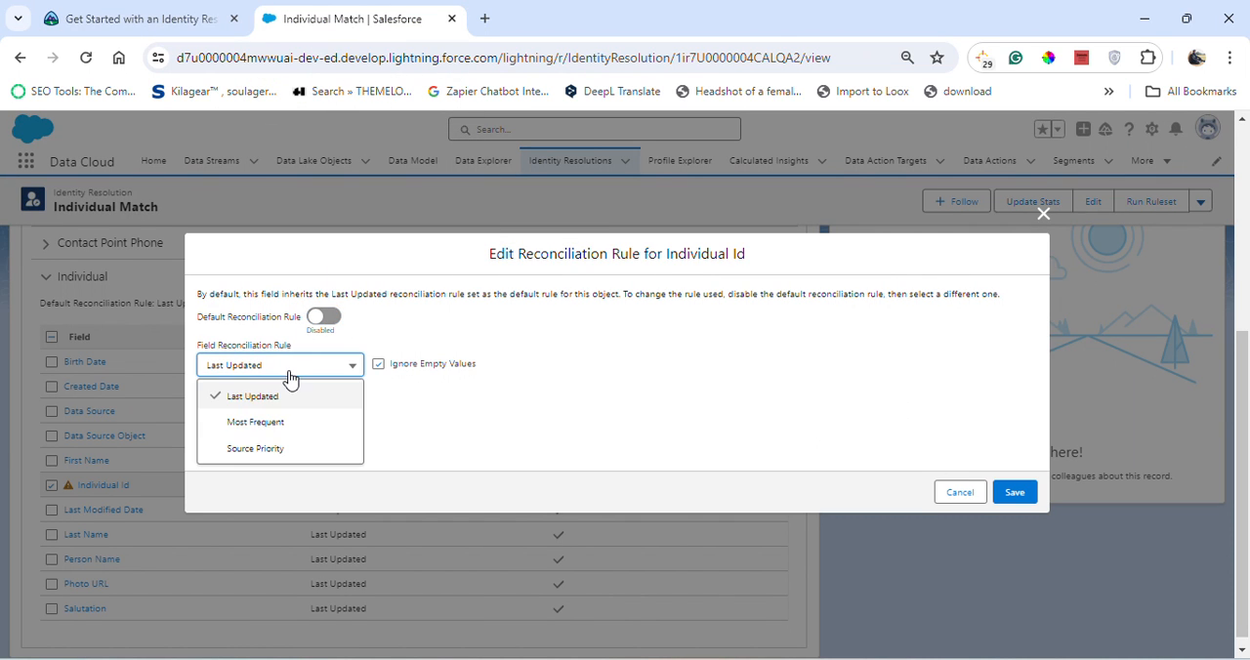
{"action": "left_click", "coordinate": [274, 448]}
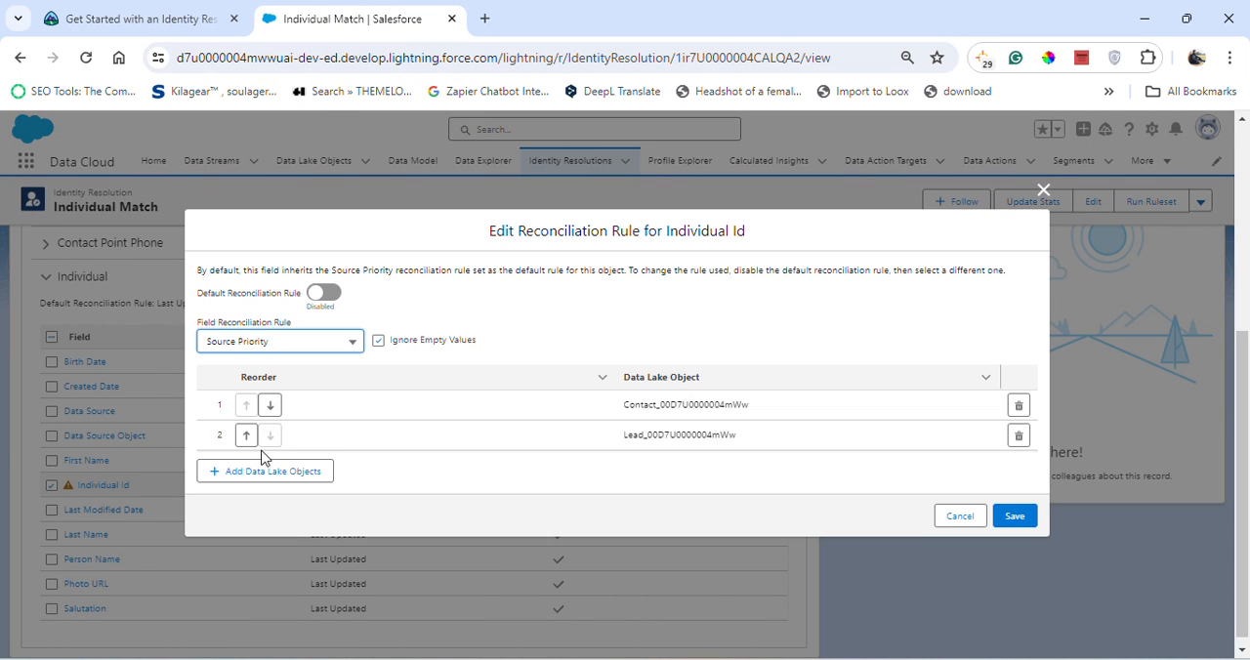
- Check the source order against Trailhead, keeping Contact first and Lead second, and save the Individual Id reconciliation rule in Salesforce
{"action": "left_click", "coordinate": [112, 12]}
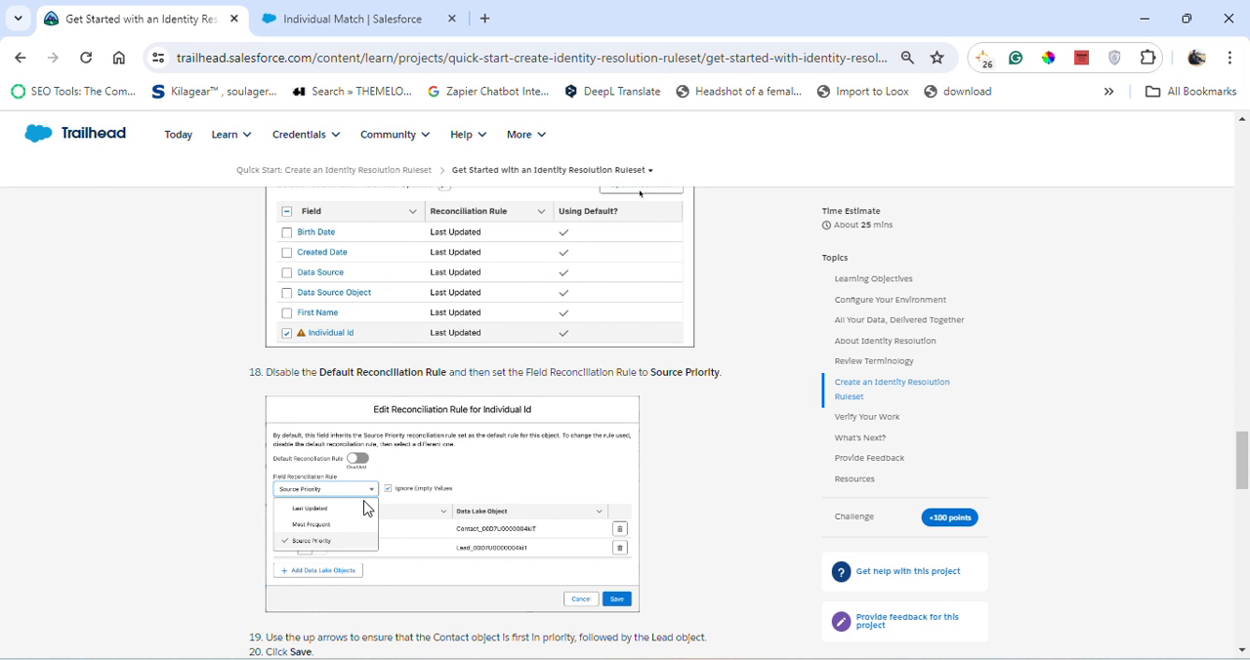
{"action": "scroll", "coordinate": [371, 509], "scroll_direction": "down", "scroll_amount": 1}
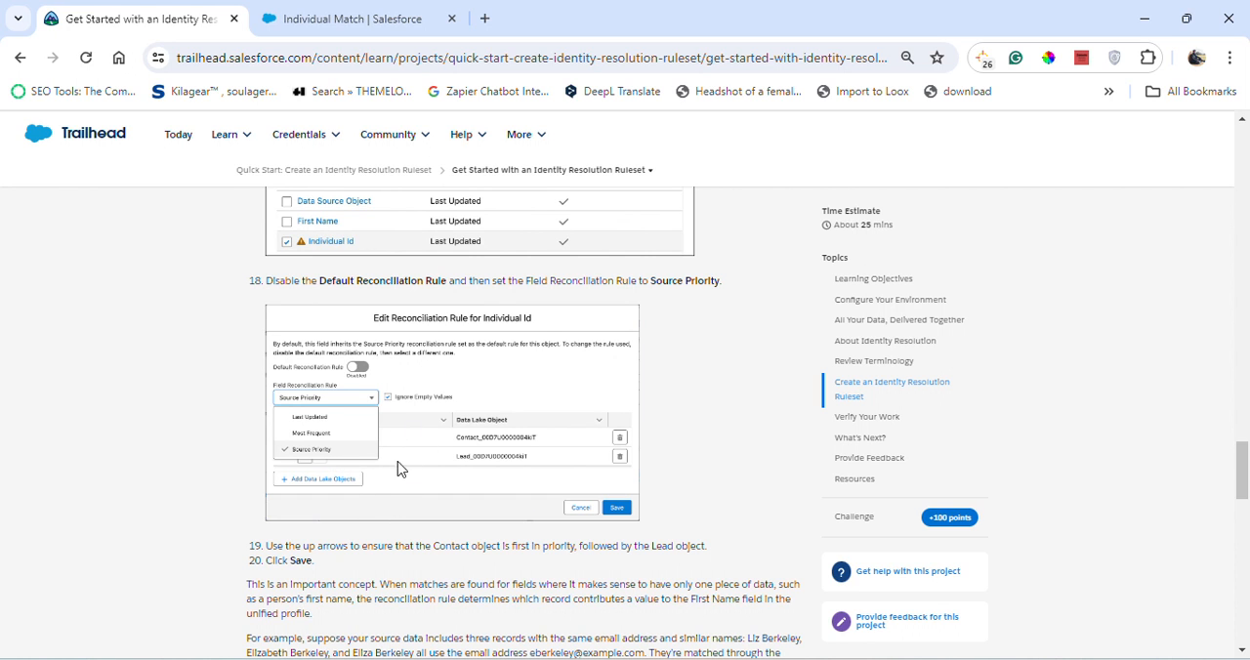
{"action": "left_click", "coordinate": [390, 15]}
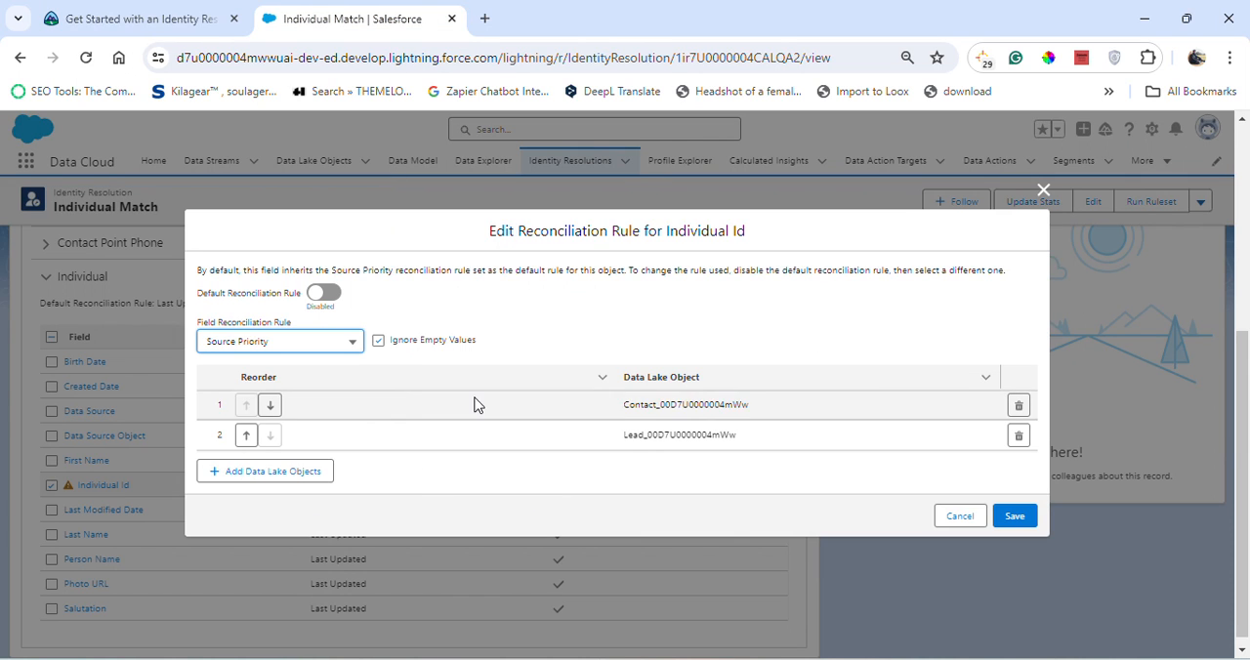
{"action": "left_click", "coordinate": [186, 14]}
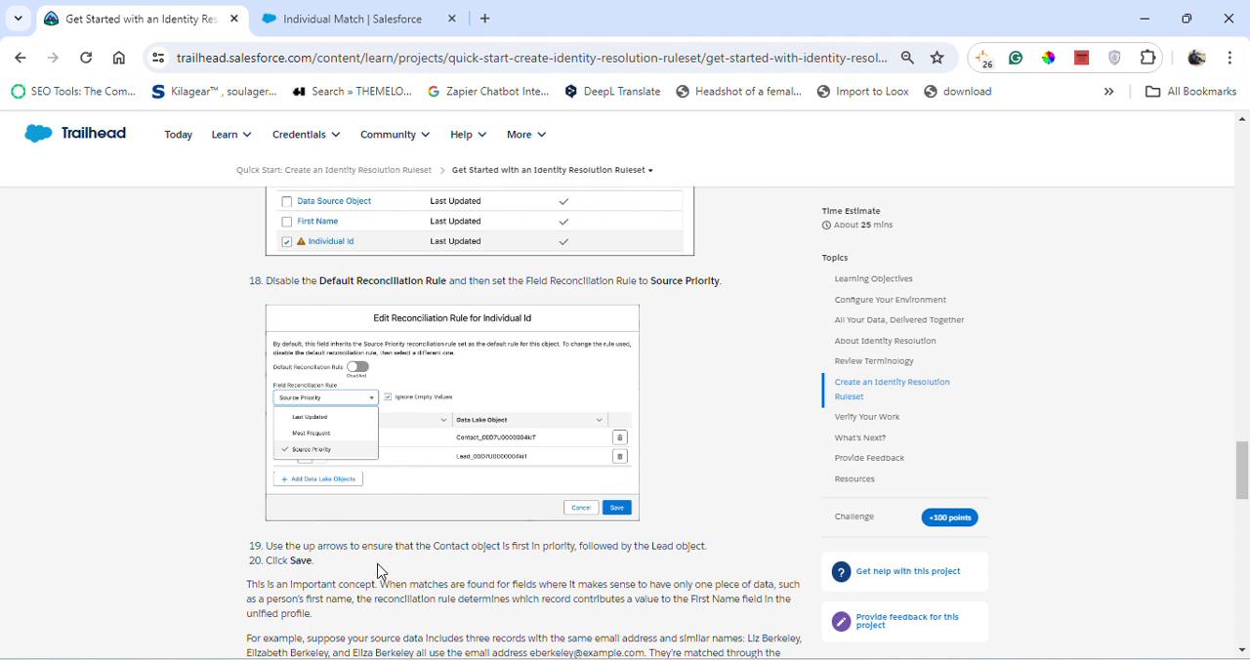
{"action": "left_click", "coordinate": [374, 10]}
{"action": "left_click", "coordinate": [1014, 515]}
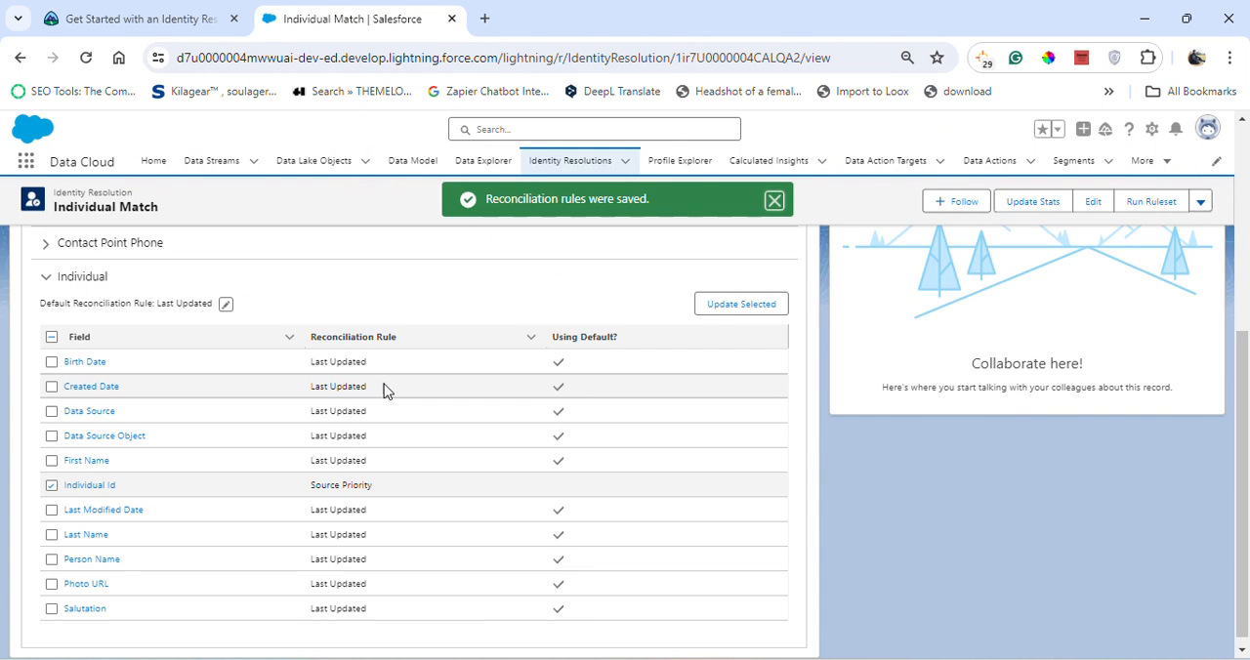
- Switch to Trailhead and read the Verify Your Work section with its pictured resolution summary
{"action": "left_click", "coordinate": [147, 18]}
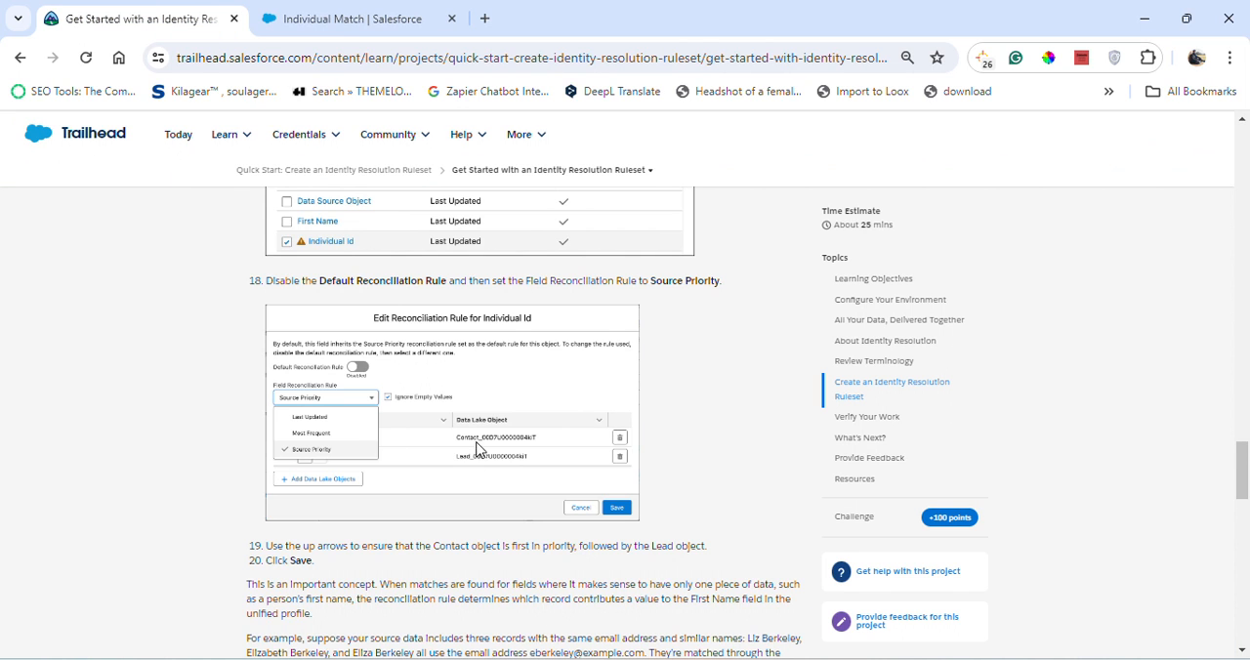
{"action": "scroll", "coordinate": [468, 475], "scroll_direction": "down", "scroll_amount": 4}
{"action": "scroll", "coordinate": [466, 478], "scroll_direction": "down", "scroll_amount": 6}
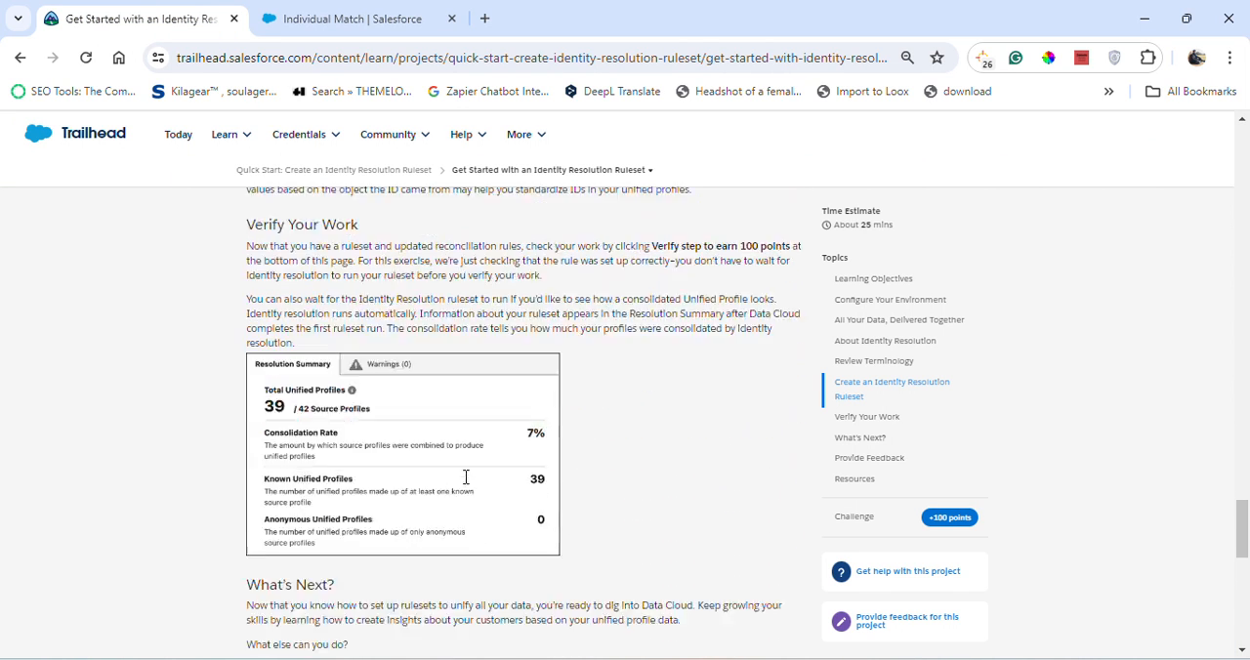
{"action": "scroll", "coordinate": [466, 483], "scroll_direction": "up", "scroll_amount": 3}
{"action": "scroll", "coordinate": [429, 449], "scroll_direction": "up", "scroll_amount": 1}
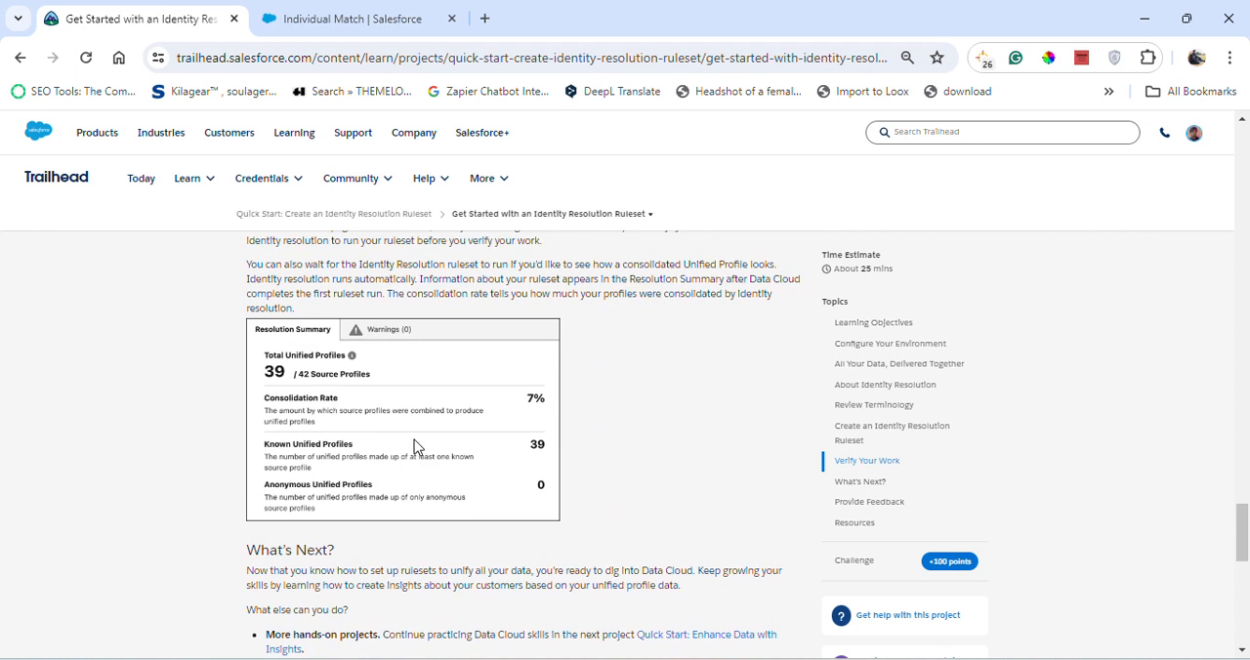
{"action": "scroll", "coordinate": [293, 381], "scroll_direction": "up", "scroll_amount": 1}
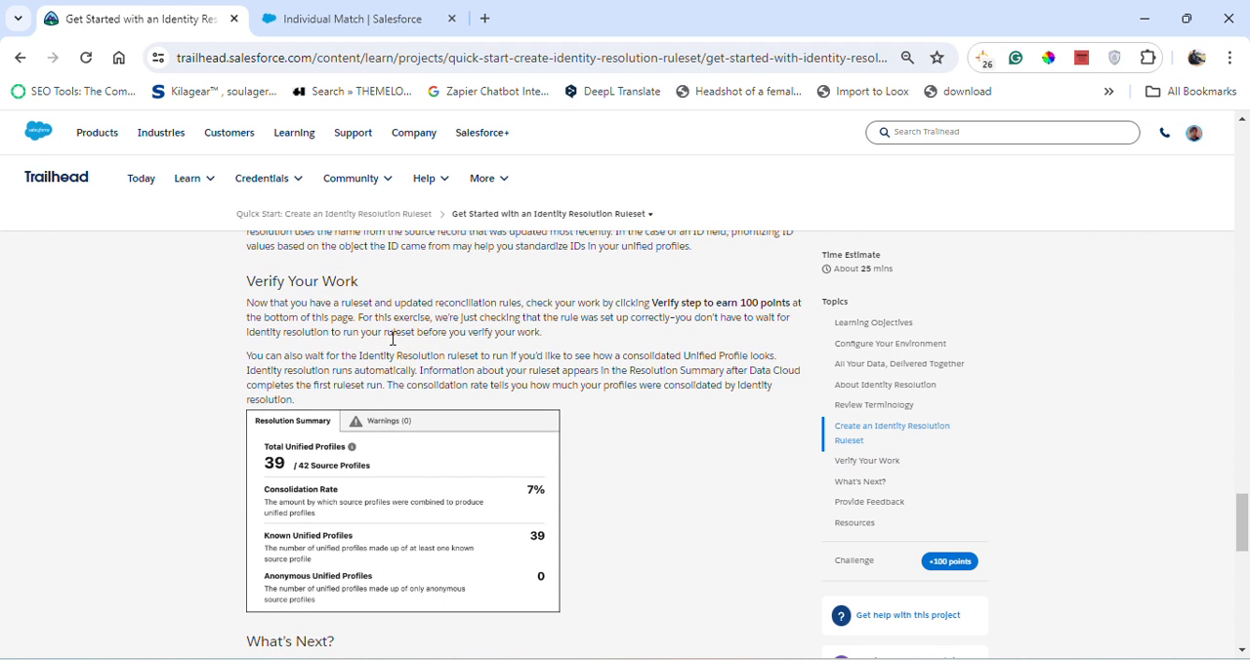
- In Salesforce, review the Individual Match ruleset's warnings and resolution summary, then return to the Identity Resolutions list
{"action": "left_click", "coordinate": [395, 12]}
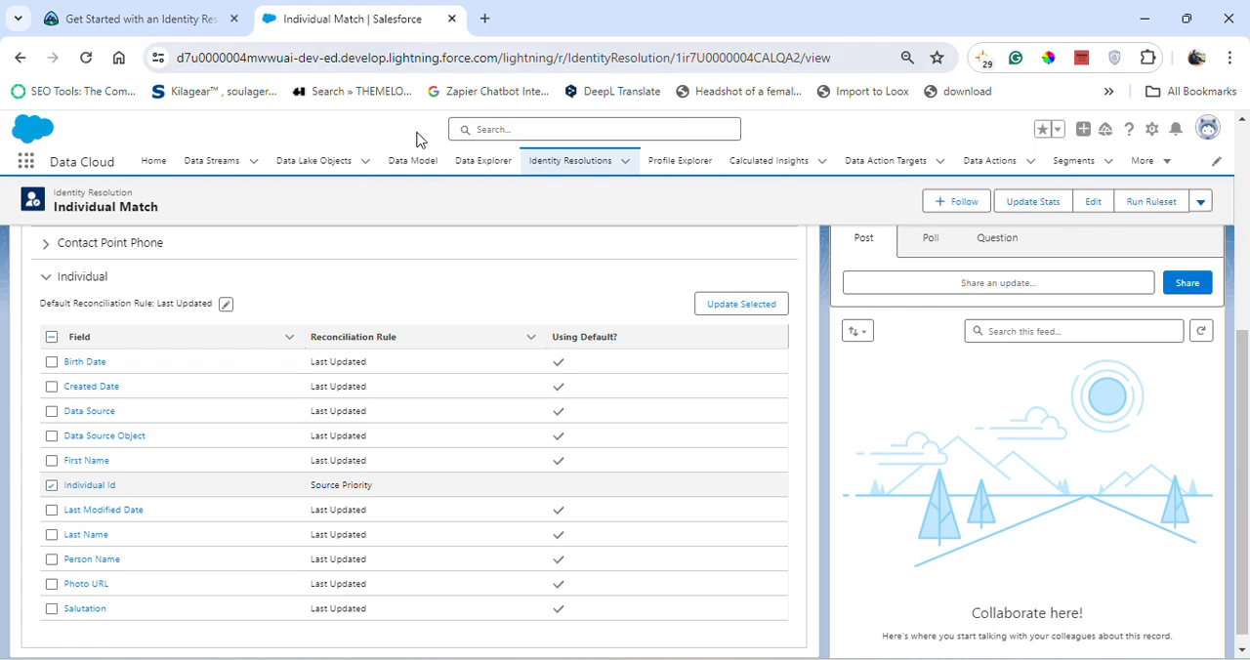
{"action": "scroll", "coordinate": [935, 315], "scroll_direction": "up", "scroll_amount": 5}
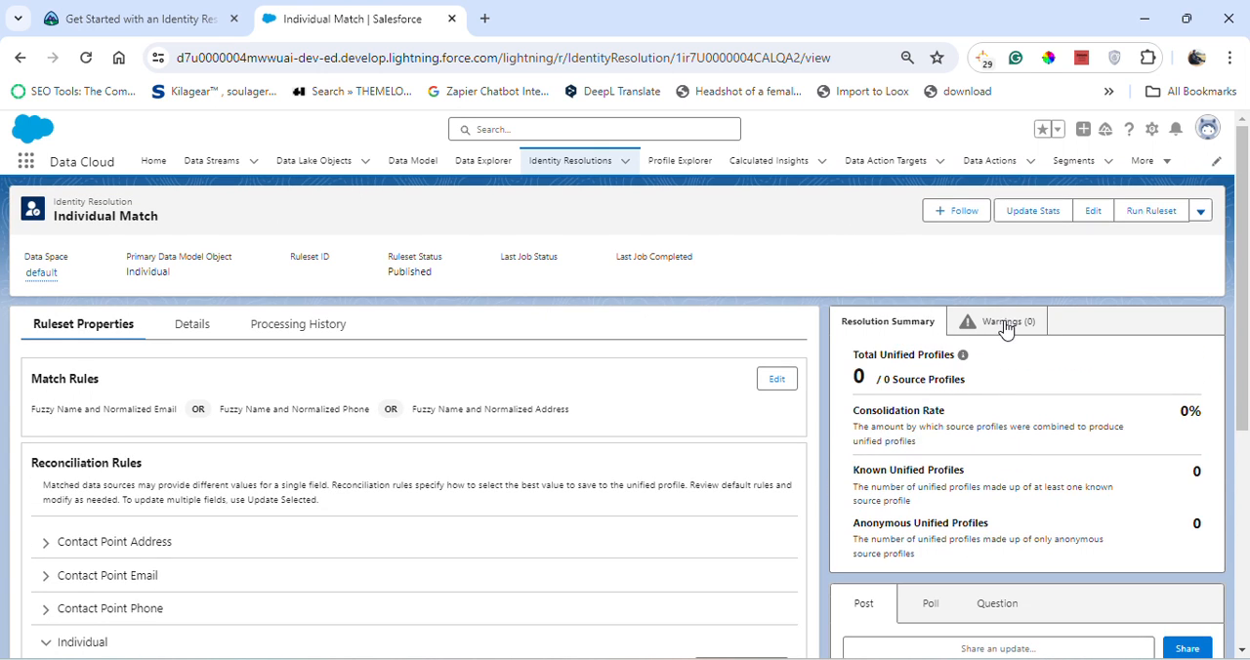
{"action": "left_click", "coordinate": [1003, 322]}
{"action": "left_click", "coordinate": [918, 326]}
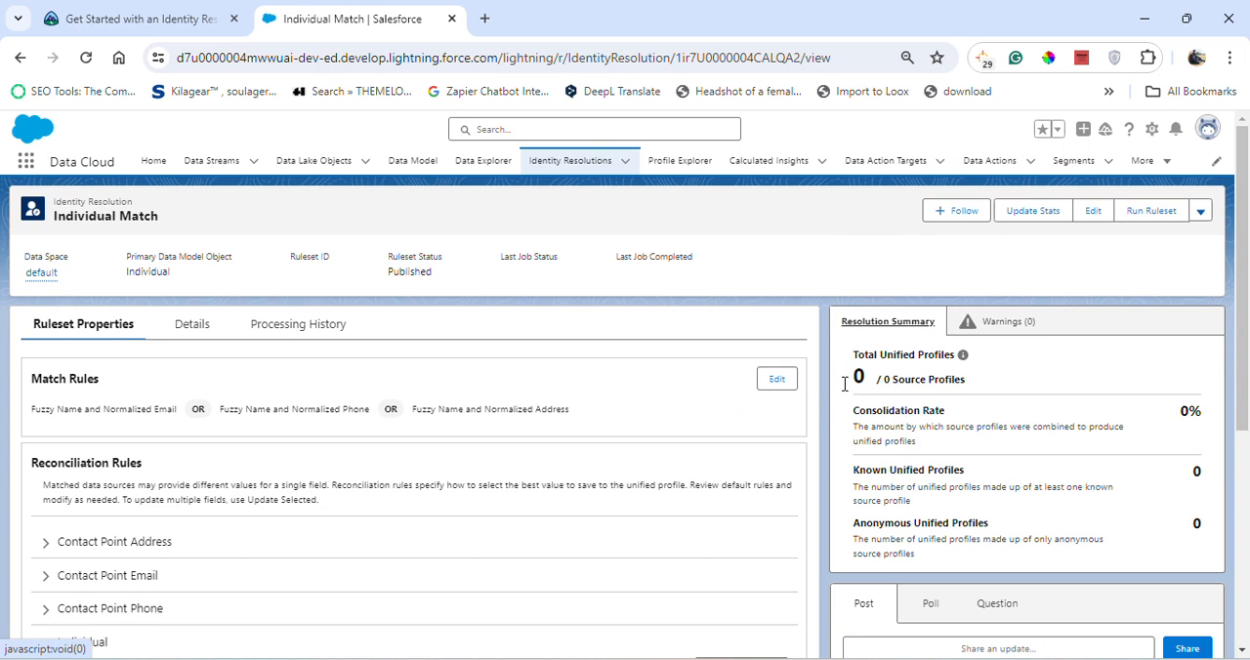
{"action": "left_click", "coordinate": [591, 163]}
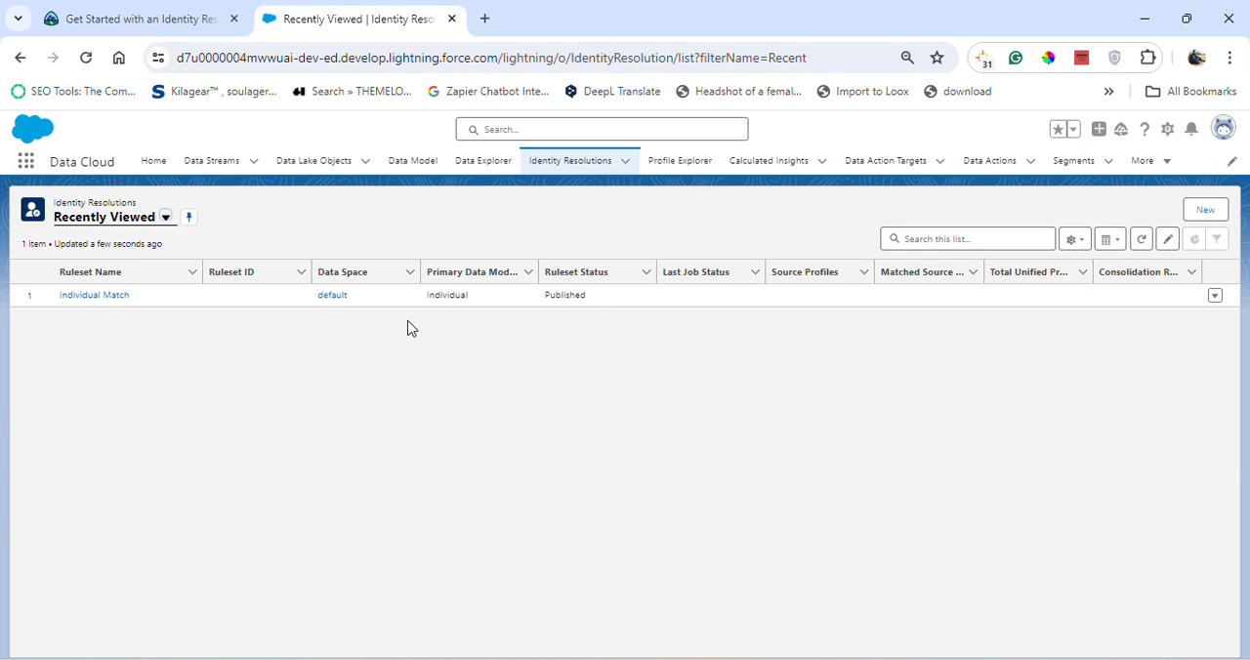
- Open the Individual Match ruleset, then switch to Trailhead and reread steps 18 and 19 on the Individual Id reconciliation rule and source order
{"action": "left_click", "coordinate": [94, 295]}
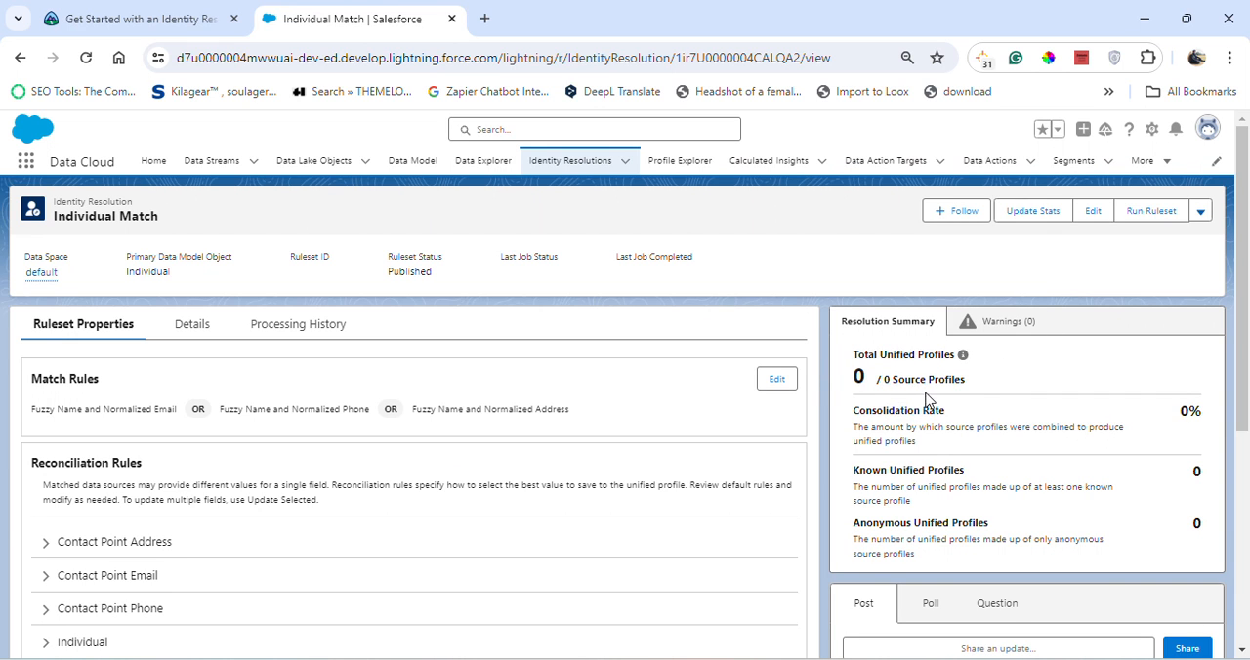
{"action": "left_click", "coordinate": [195, 19]}
{"action": "scroll", "coordinate": [561, 528], "scroll_direction": "up", "scroll_amount": 5}
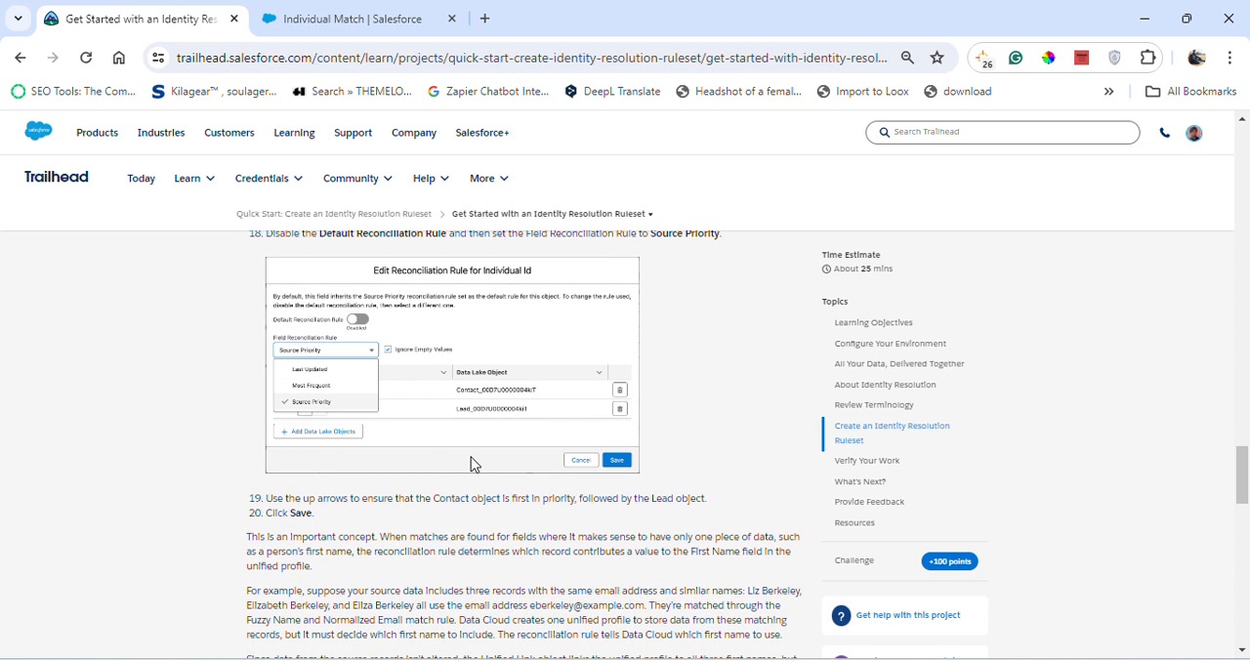
{"action": "scroll", "coordinate": [286, 505], "scroll_direction": "up", "scroll_amount": 2}
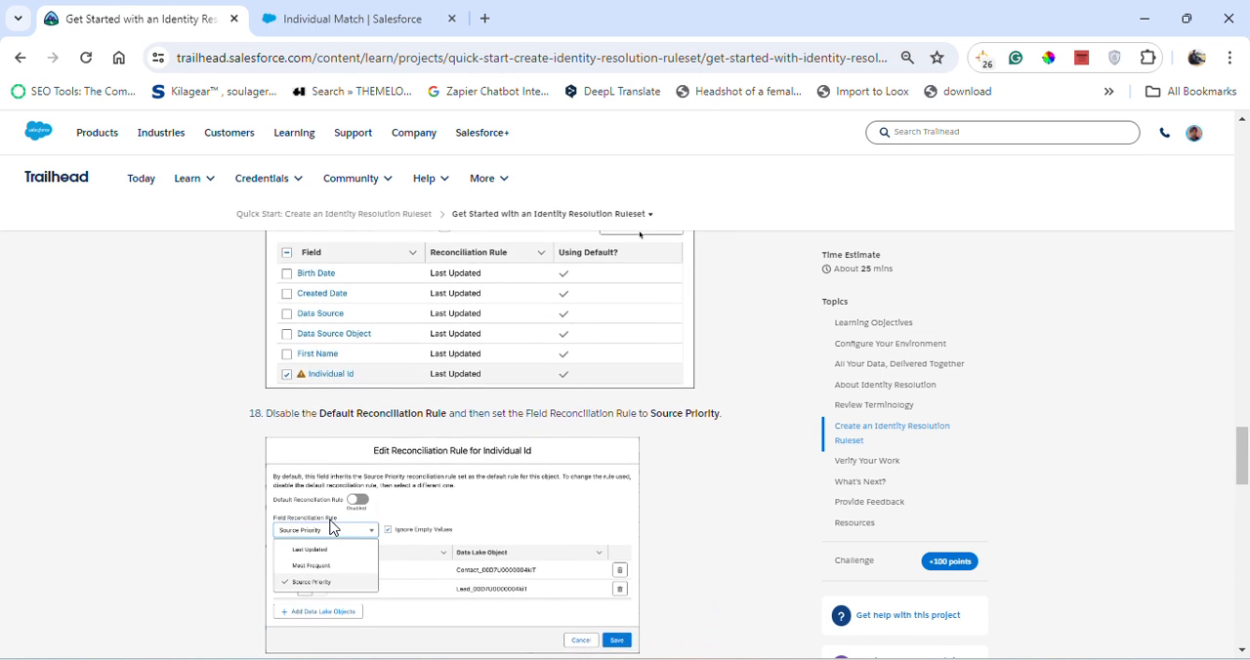
{"action": "scroll", "coordinate": [321, 496], "scroll_direction": "down", "scroll_amount": 1}
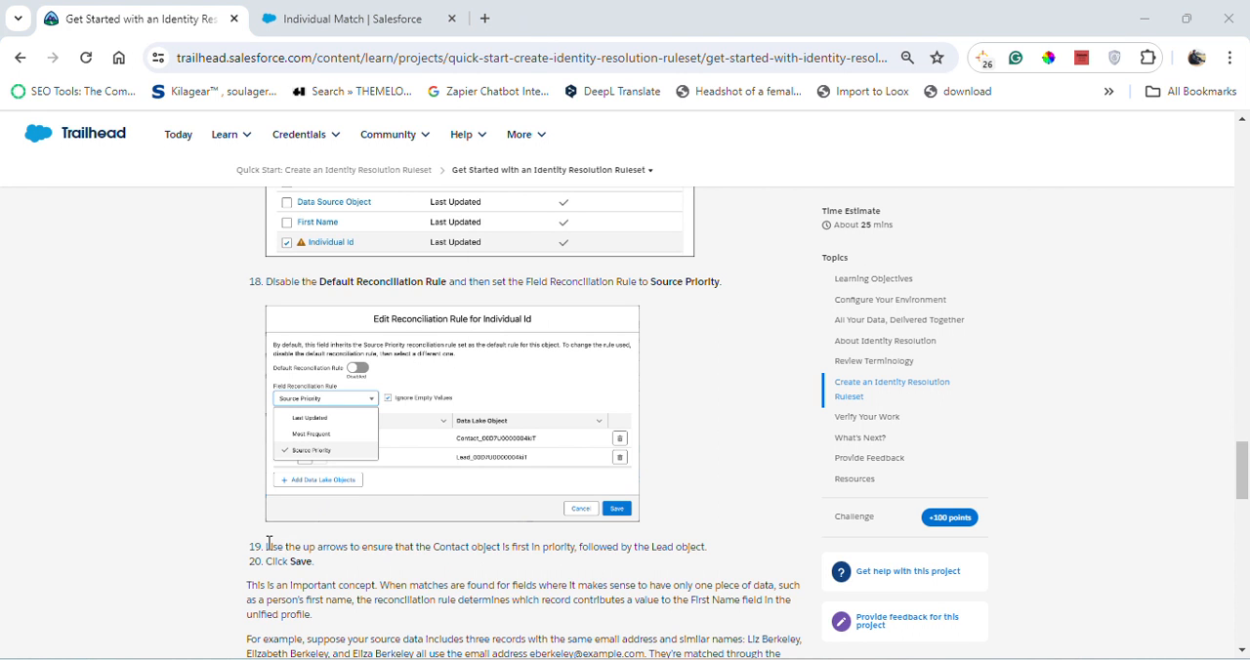
{"action": "left_click_drag", "start_coordinate": [269, 543], "coordinate": [719, 555]}
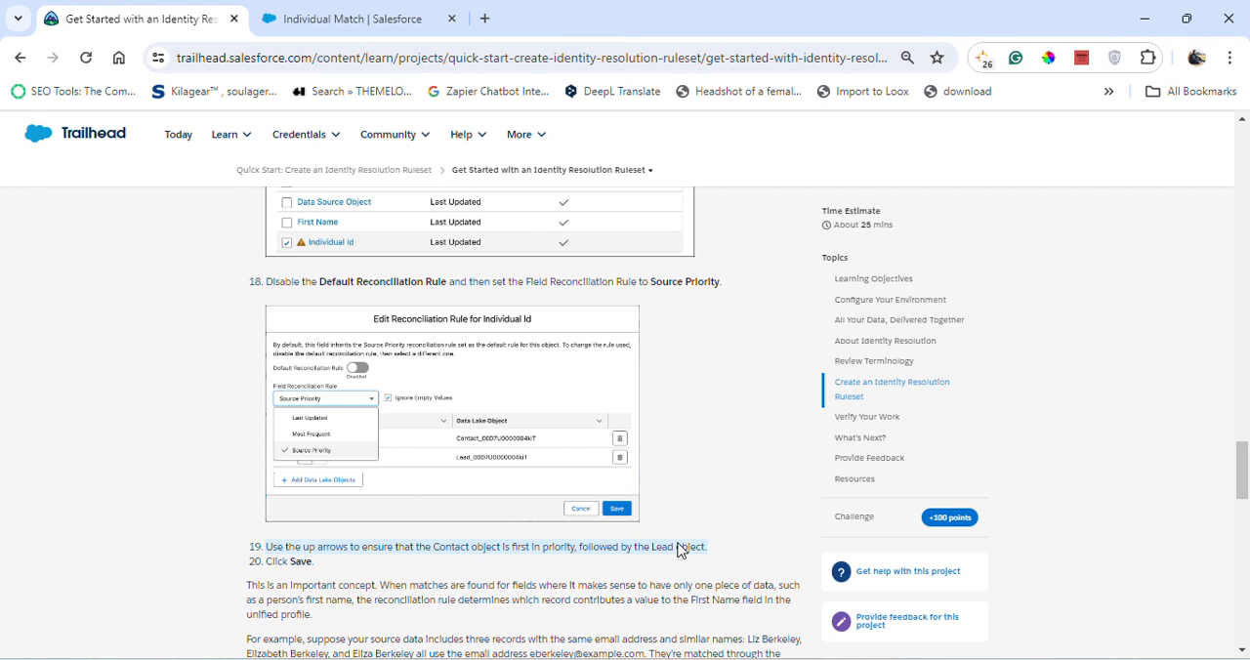
- In Salesforce, edit Individual Id's Source Priority reconciliation rule under Individual and save it with Lead first and Contact second
{"action": "left_click", "coordinate": [446, 14]}
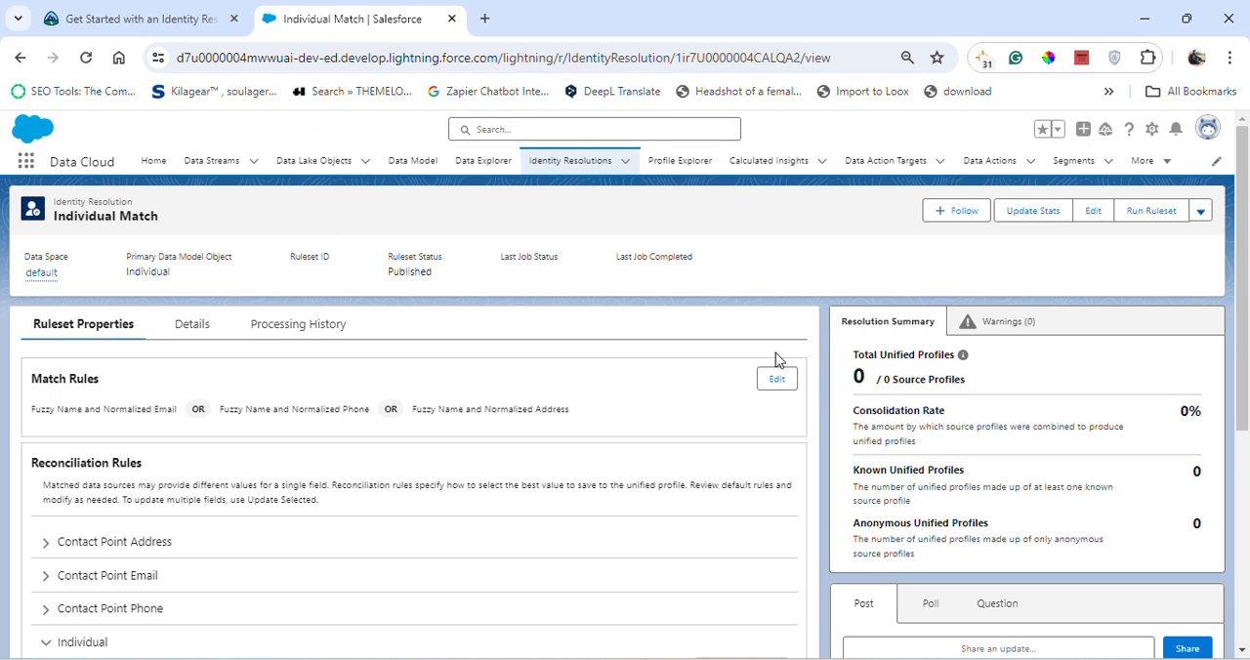
{"action": "scroll", "coordinate": [145, 427], "scroll_direction": "down", "scroll_amount": 3}
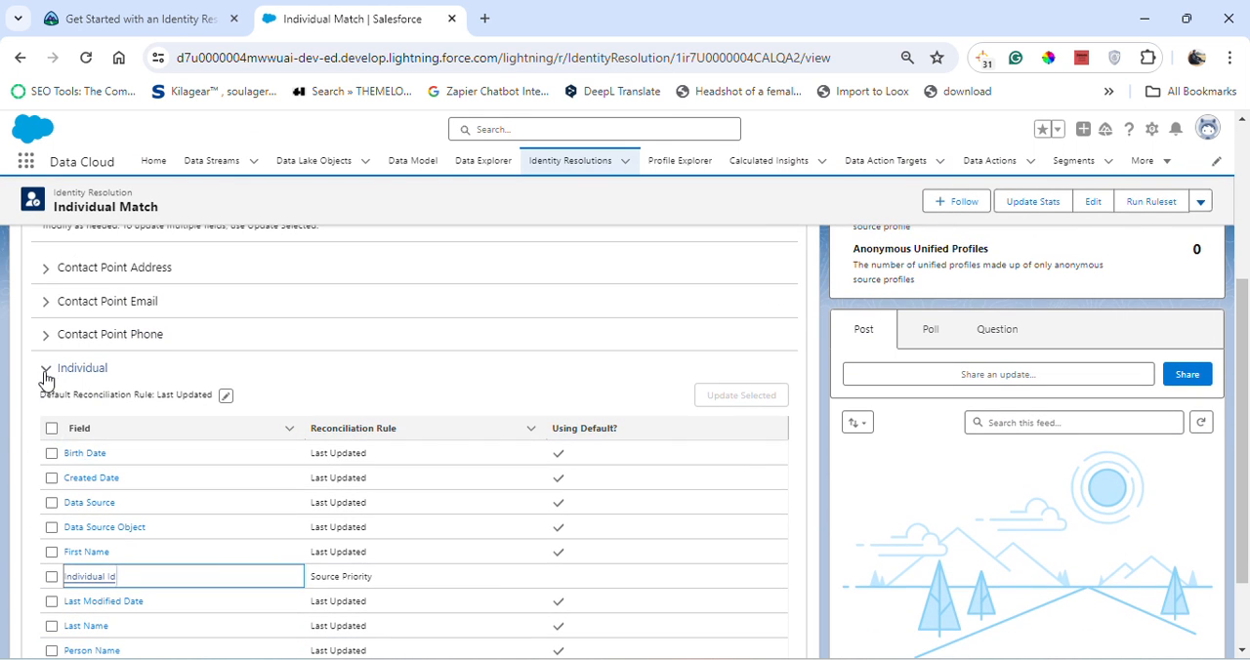
{"action": "left_click", "coordinate": [45, 371]}
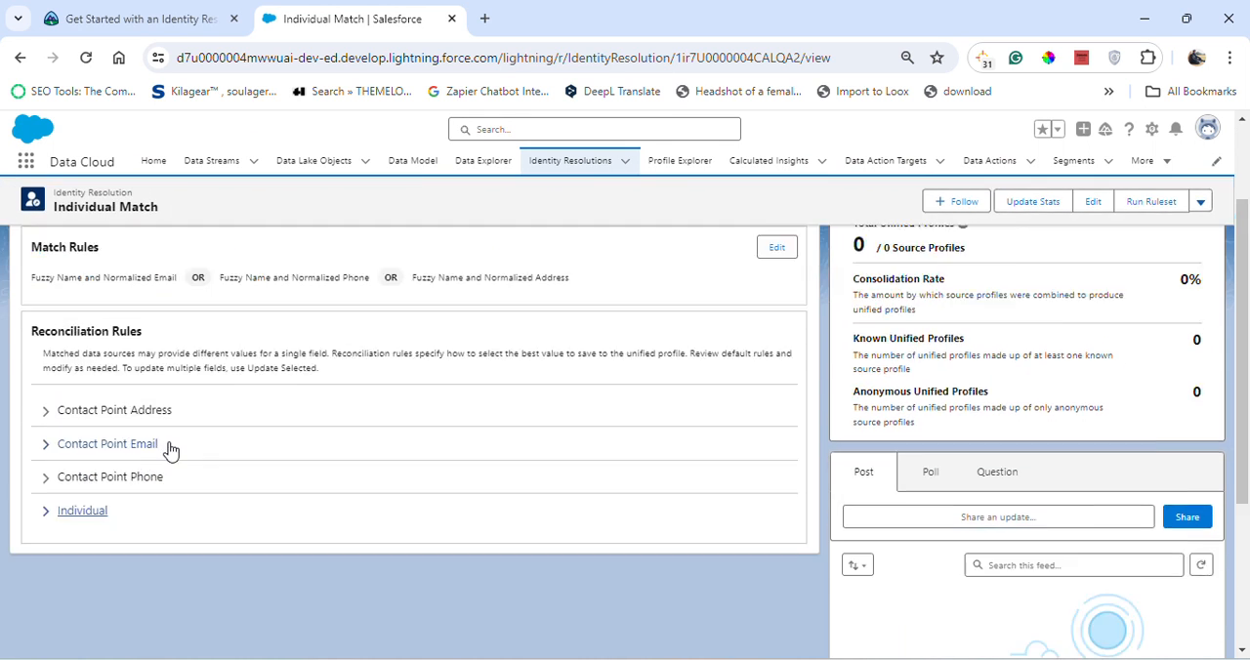
{"action": "left_click", "coordinate": [45, 372]}
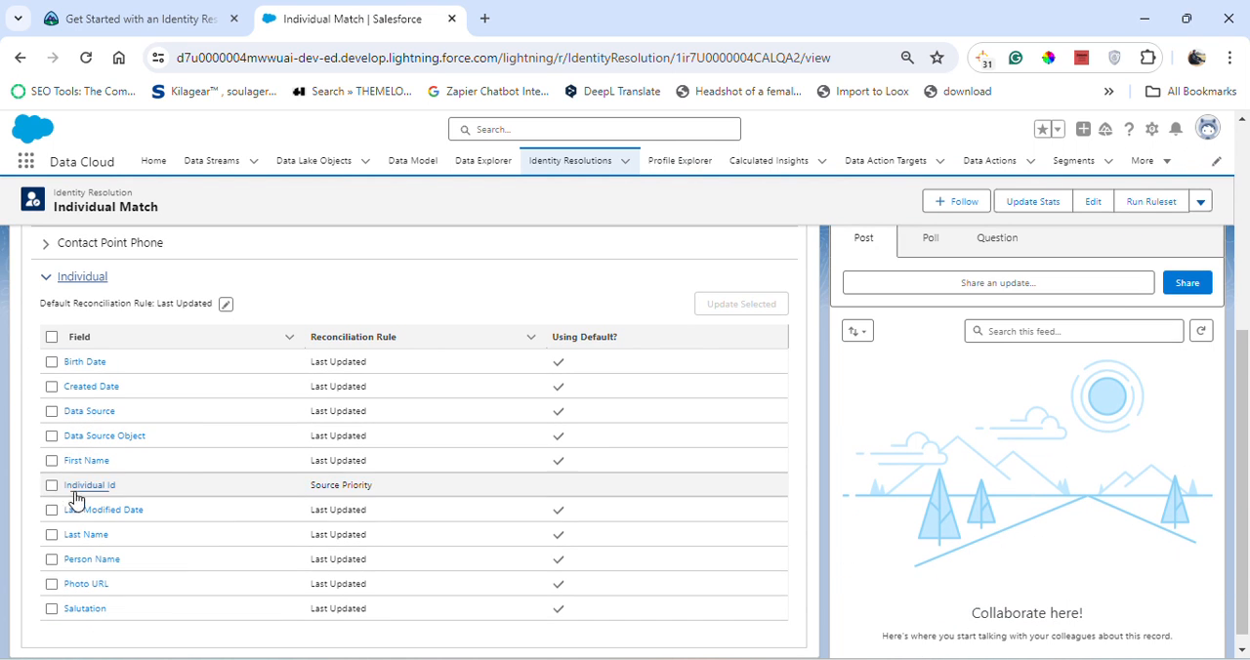
{"action": "left_click", "coordinate": [51, 485]}
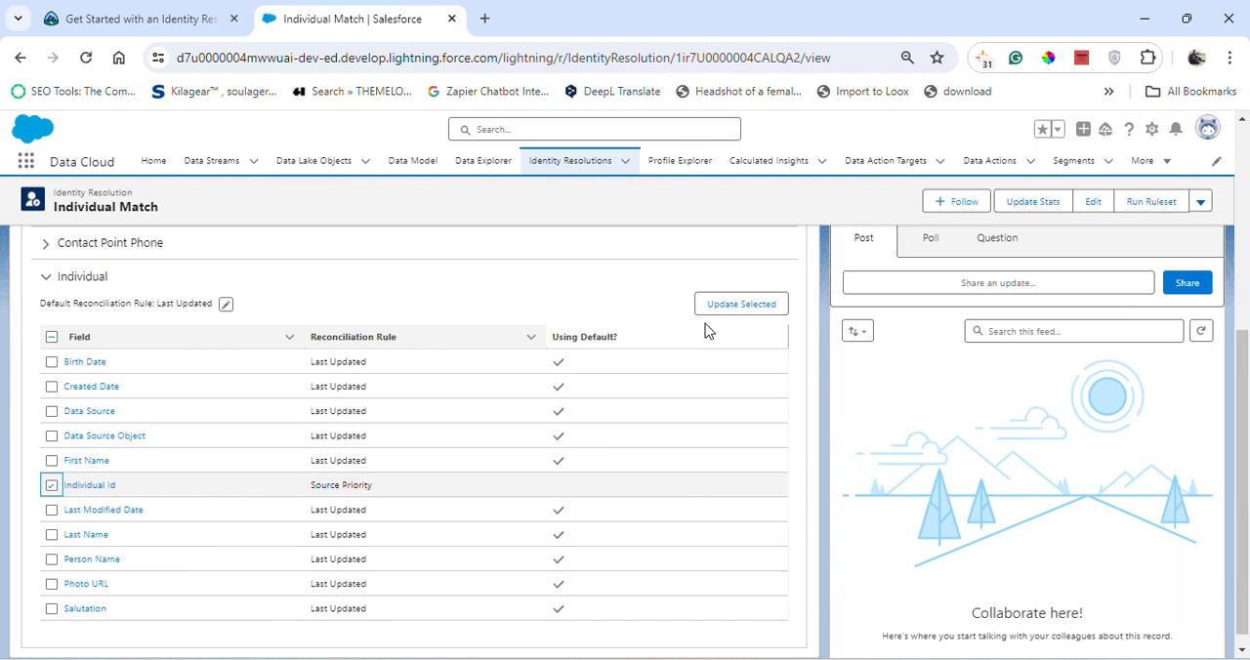
{"action": "left_click", "coordinate": [166, 19]}
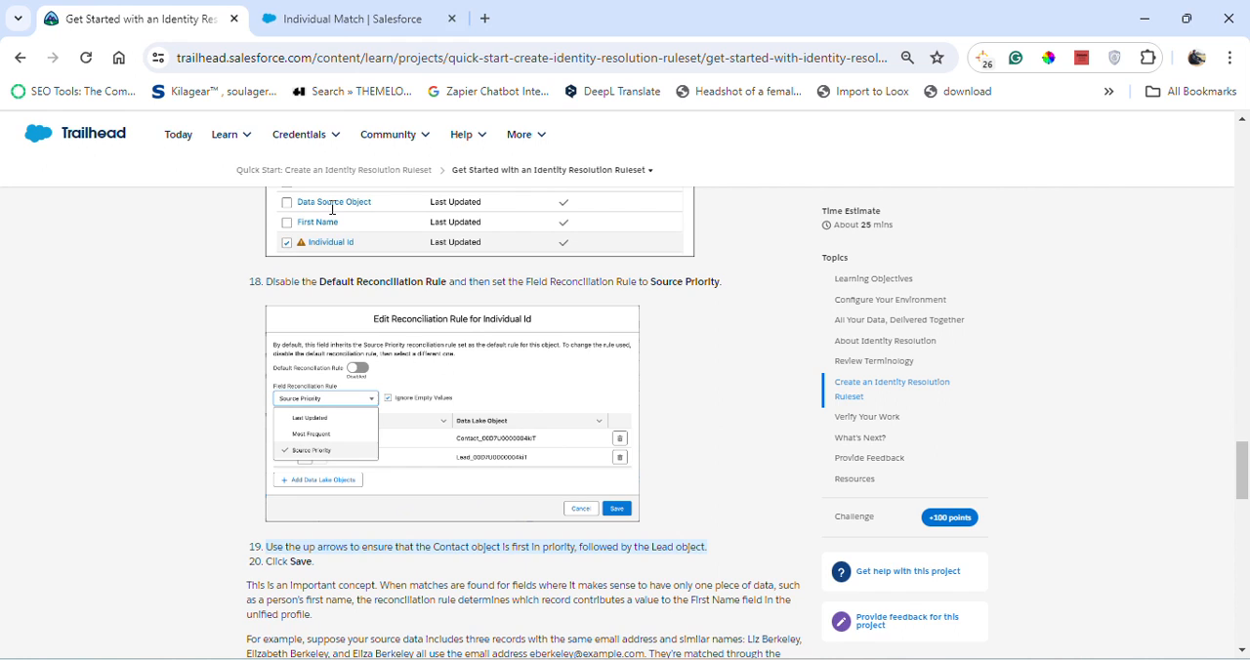
{"action": "left_click", "coordinate": [344, 10]}
{"action": "left_click", "coordinate": [1016, 516]}
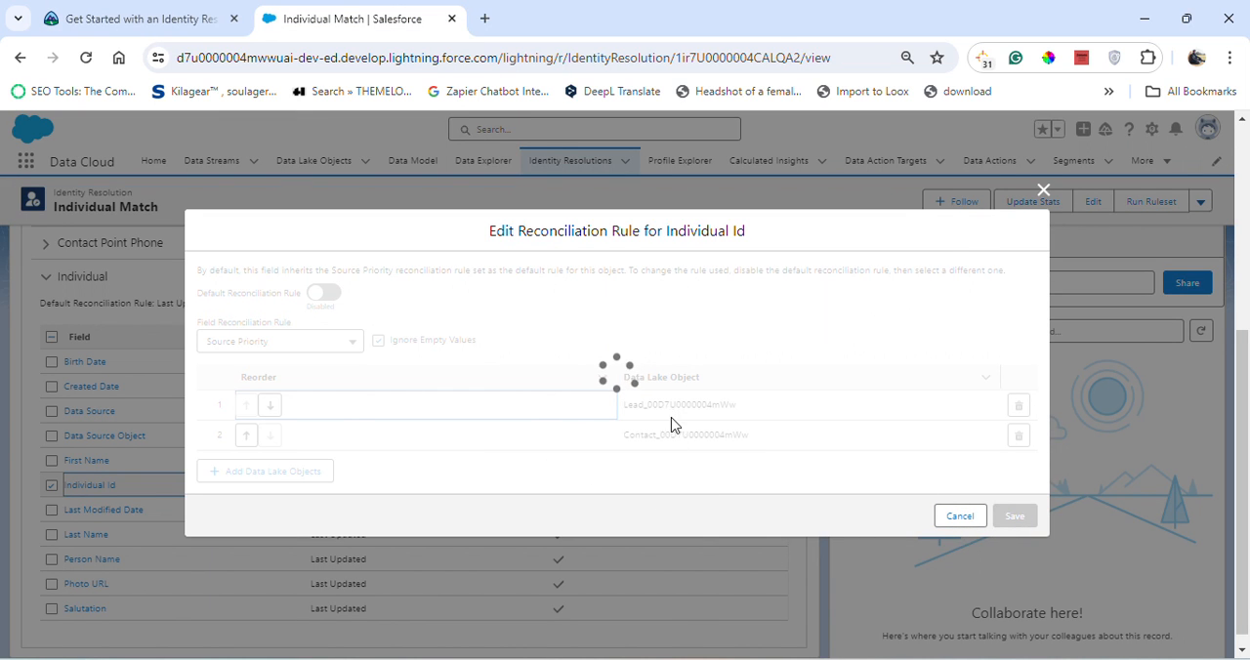
{"action": "scroll", "coordinate": [735, 448], "scroll_direction": "up", "scroll_amount": 5}
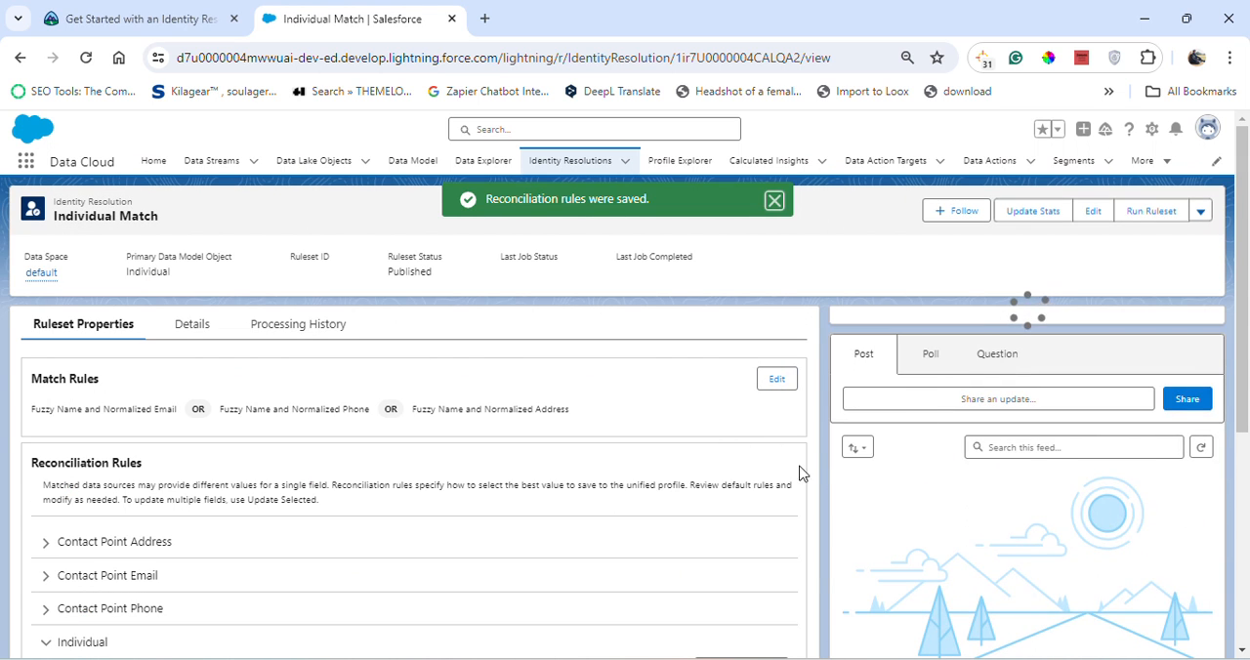
- Switch to Trailhead and submit the project's Verify Step check to earn 100 points
{"action": "left_click", "coordinate": [122, 8]}
{"action": "scroll", "coordinate": [502, 460], "scroll_direction": "down", "scroll_amount": 2}
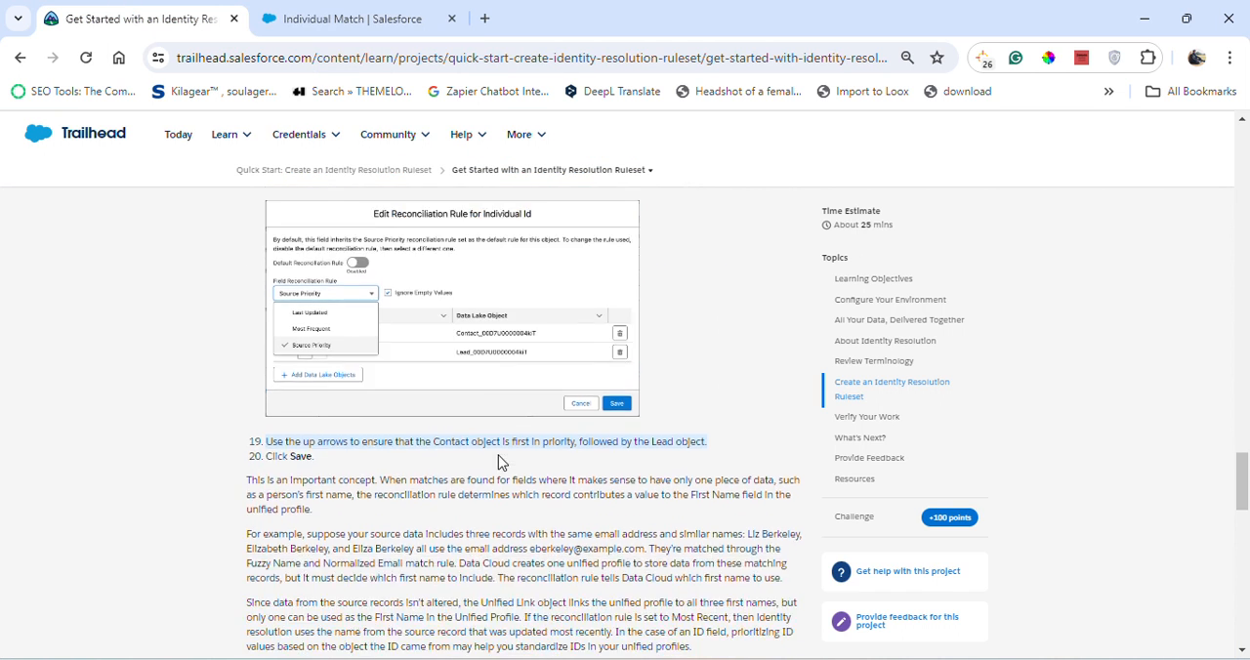
{"action": "scroll", "coordinate": [385, 488], "scroll_direction": "down", "scroll_amount": 8}
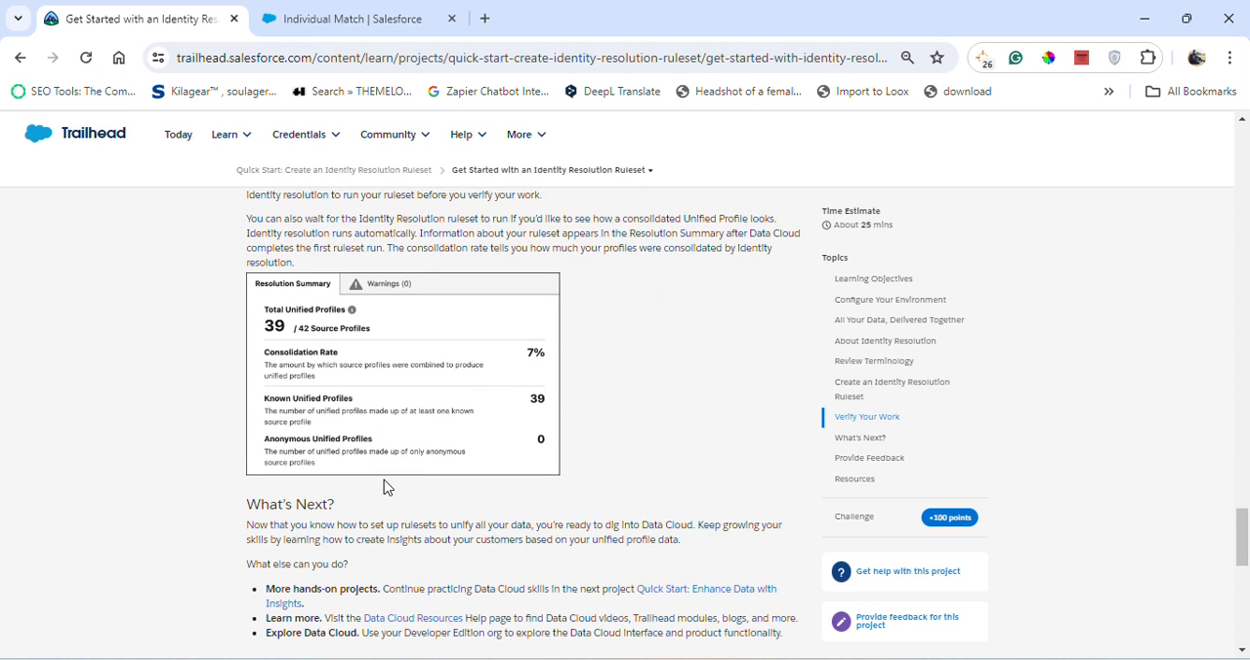
{"action": "scroll", "coordinate": [385, 488], "scroll_direction": "down", "scroll_amount": 3}
{"action": "left_click", "coordinate": [346, 469]}
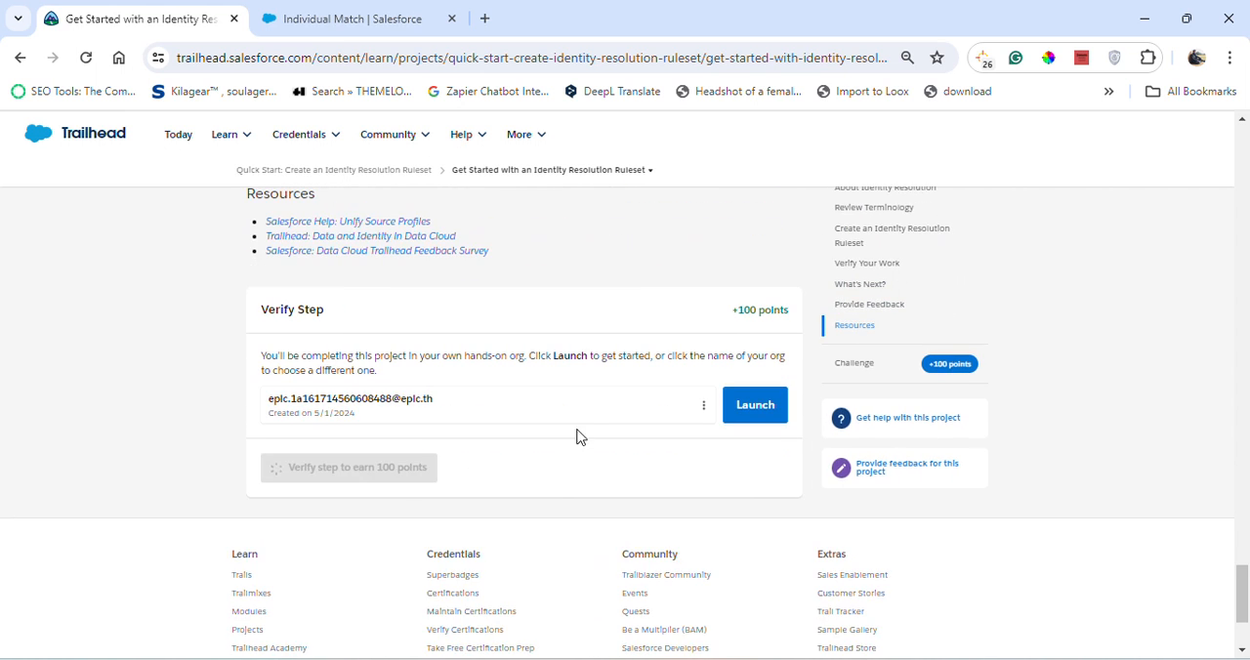